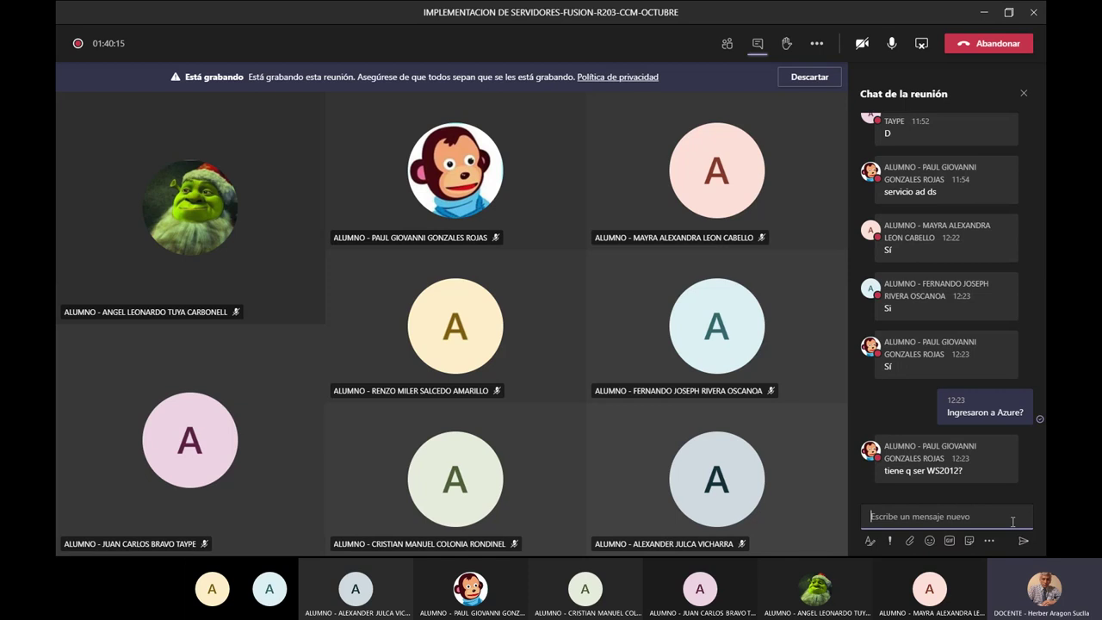
# Cycle through the open windows to bring the Notepad 'BitLocker - Cifrado de Disco e Información' notes forward.
pyautogui.hotkey('alt', 'Tab')
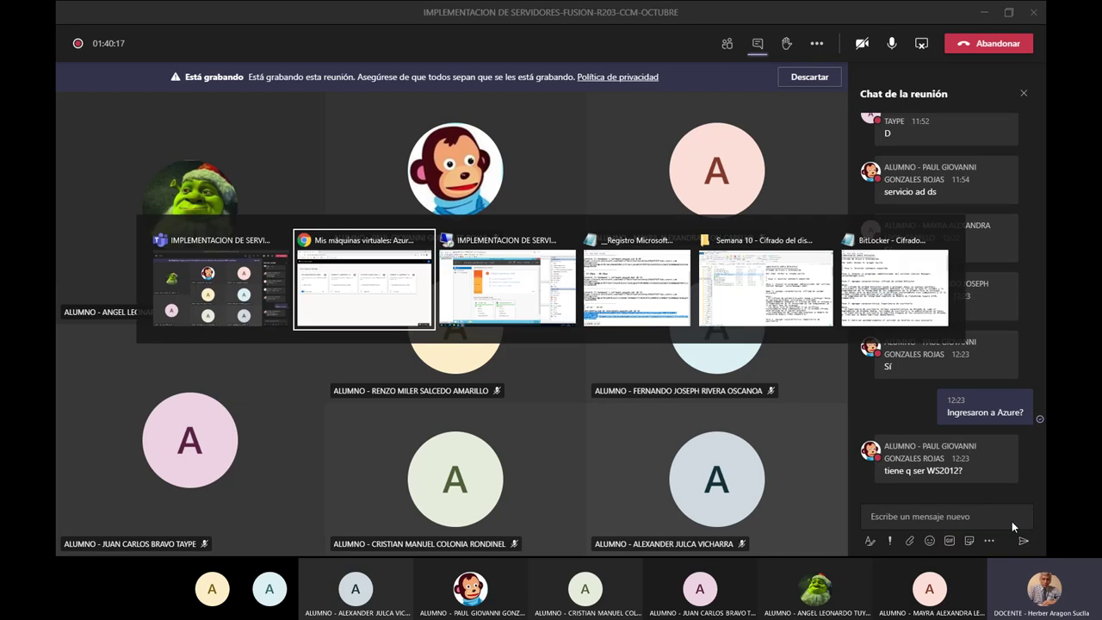
pyautogui.hotkey('alt', 'Tab')
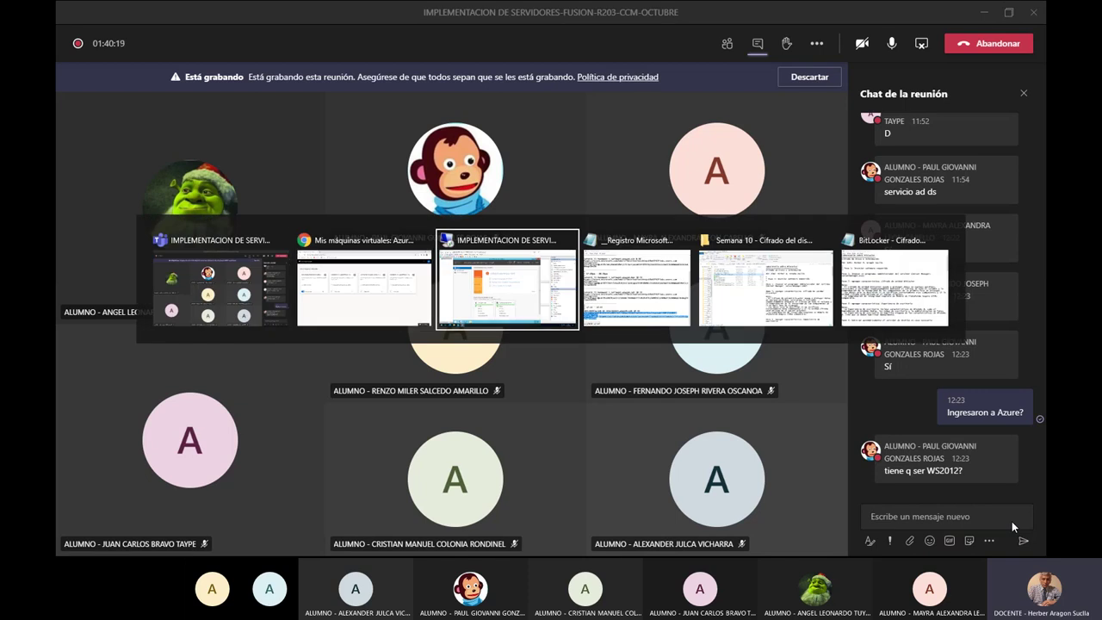
pyautogui.hotkey('alt', 'Tab')
pyautogui.hotkey('alt', 'Tab')
pyautogui.hotkey('alt', 'Tab')
pyautogui.press('Escape')
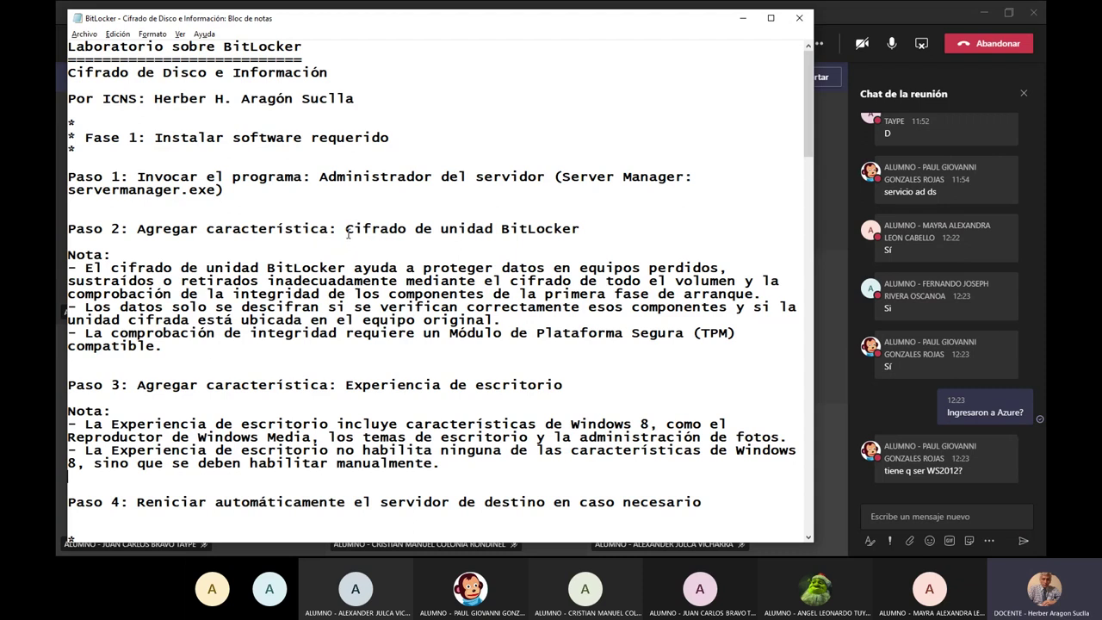
# Highlight 'Cifrado de unidad BitLocker' and 'Experiencia de escritorio' in the lab notes.
pyautogui.moveTo(345, 228); pyautogui.dragTo(573, 239)
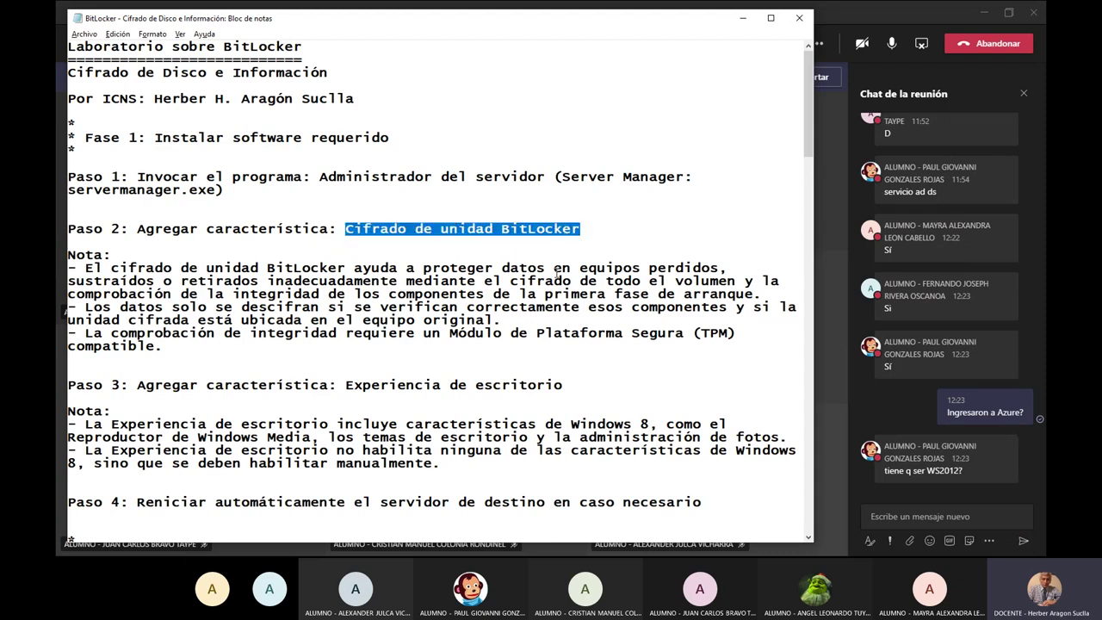
pyautogui.click(346, 385)
pyautogui.moveTo(353, 387); pyautogui.dragTo(564, 387)
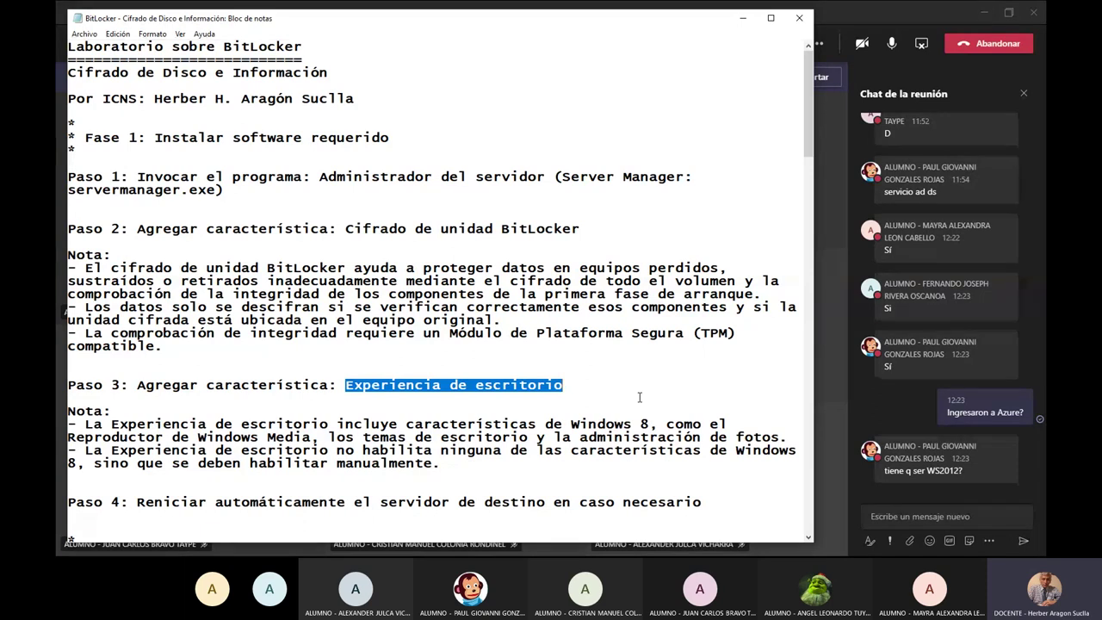
# Switch to the WS2k12R2-DOM virtual machine window showing the Server Manager dashboard.
pyautogui.hotkey('alt', 'Tab')
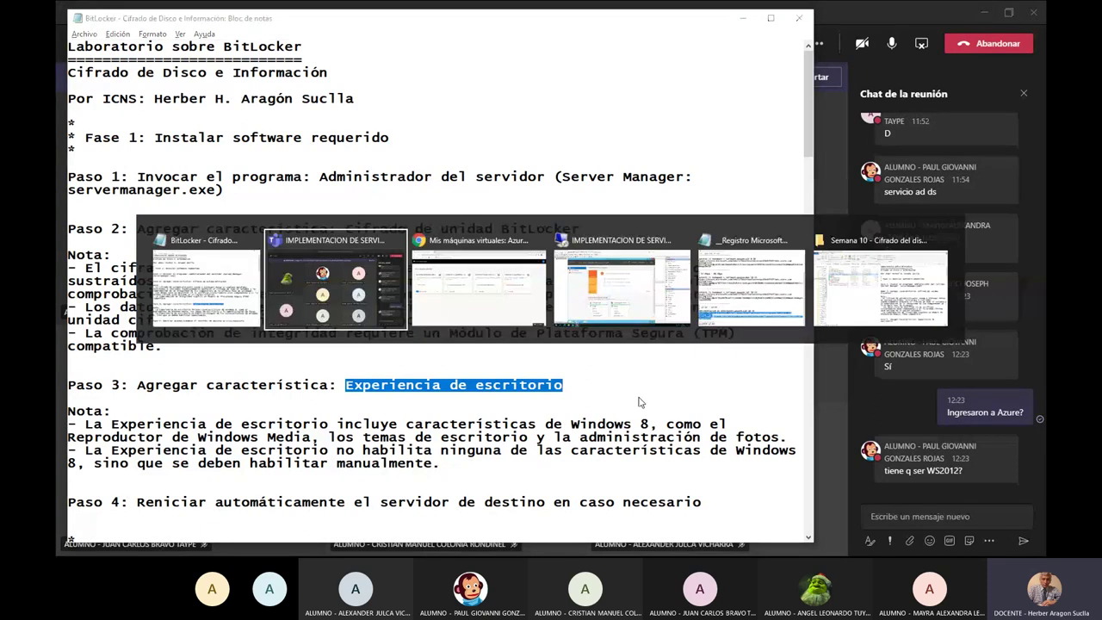
pyautogui.press('Tab')
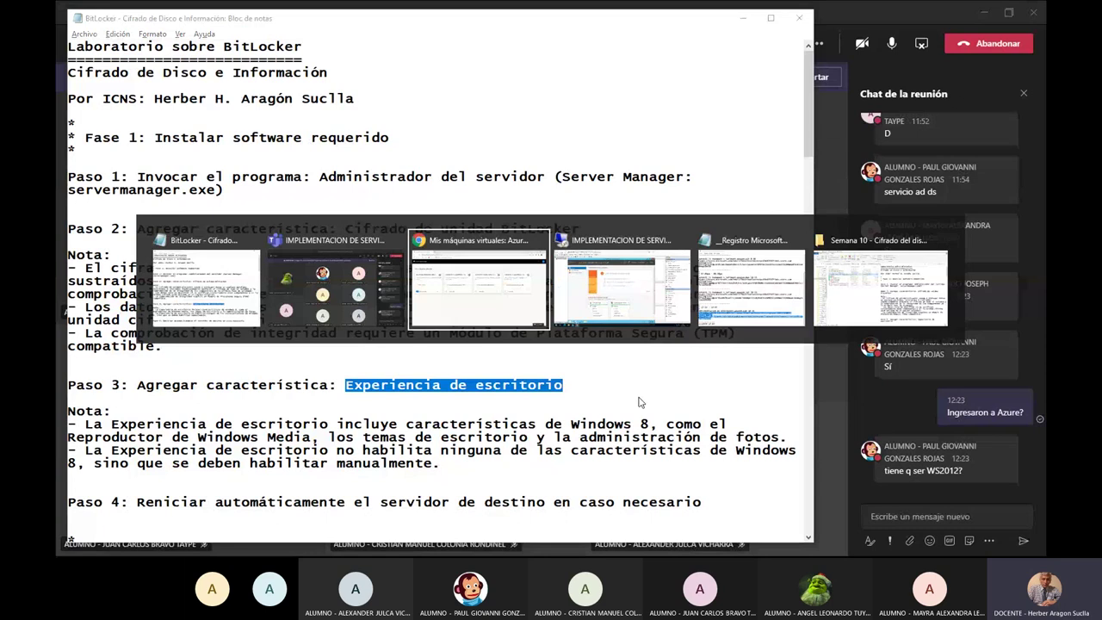
pyautogui.press('Tab')
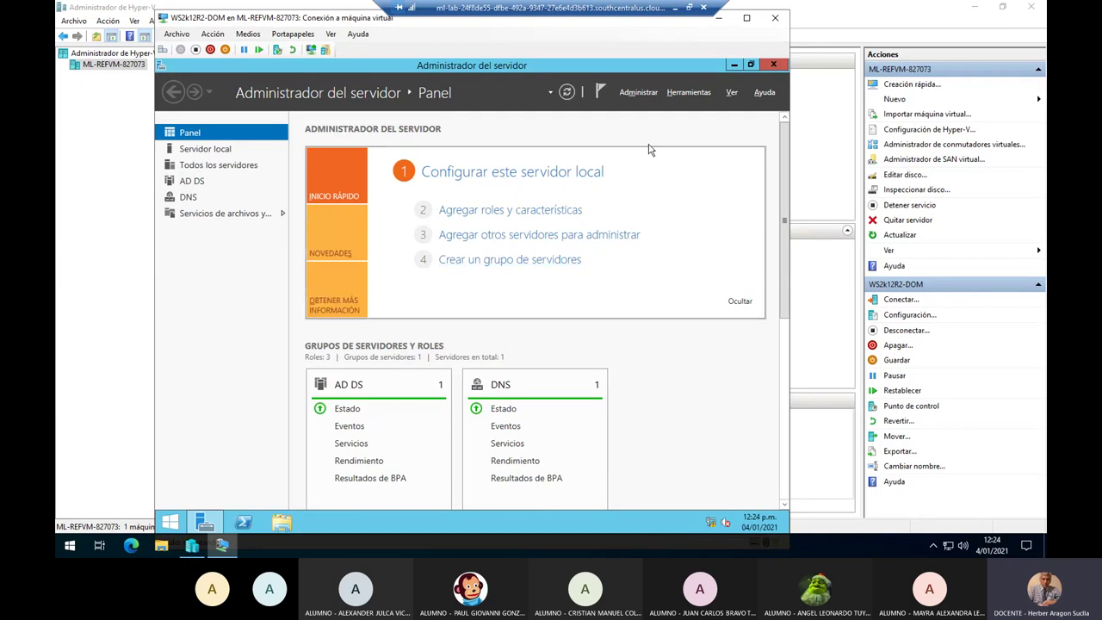
# Choose Administrar > Agregar roles y características to launch the Add Roles and Features Wizard.
pyautogui.click(638, 92)
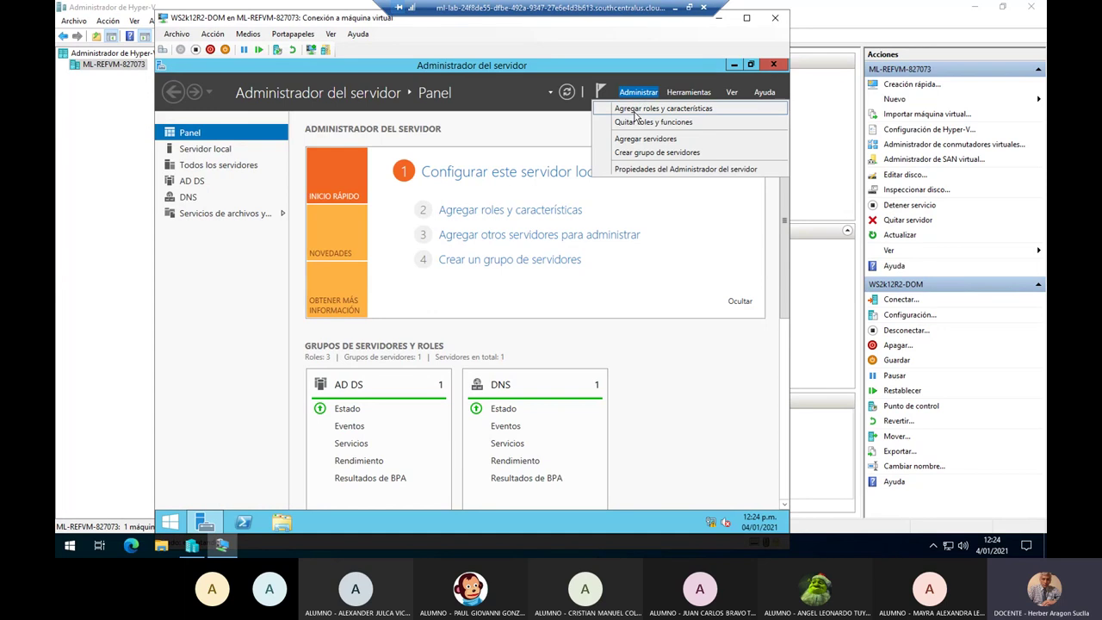
pyautogui.click(727, 111)
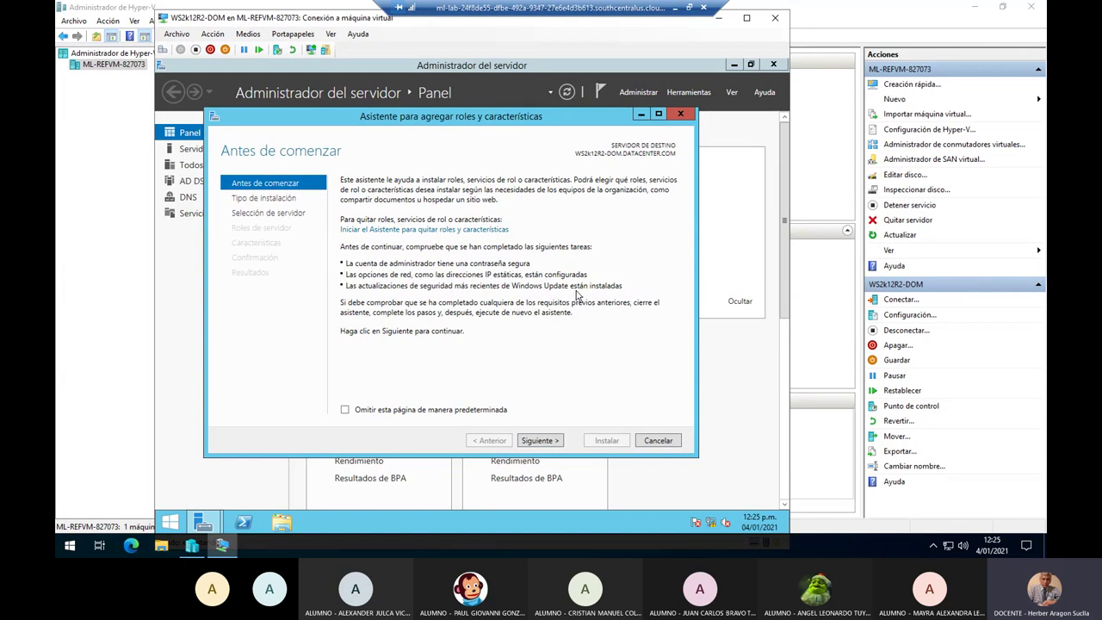
# Advance with role-based installation on the local server, adding no roles, to the Características page.
pyautogui.click(551, 442)
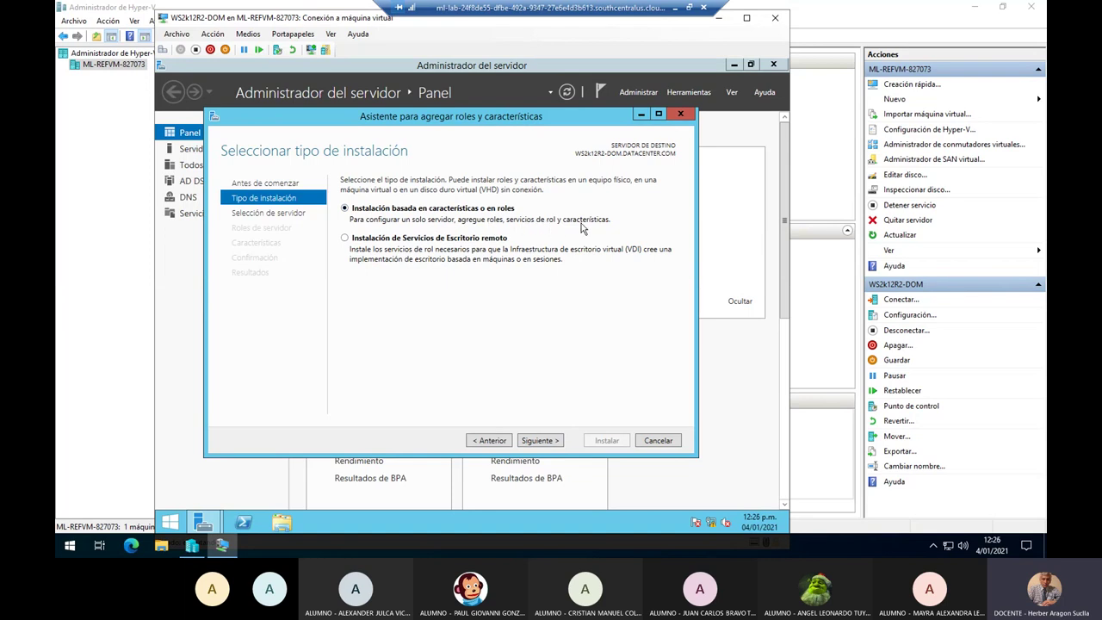
pyautogui.click(539, 441)
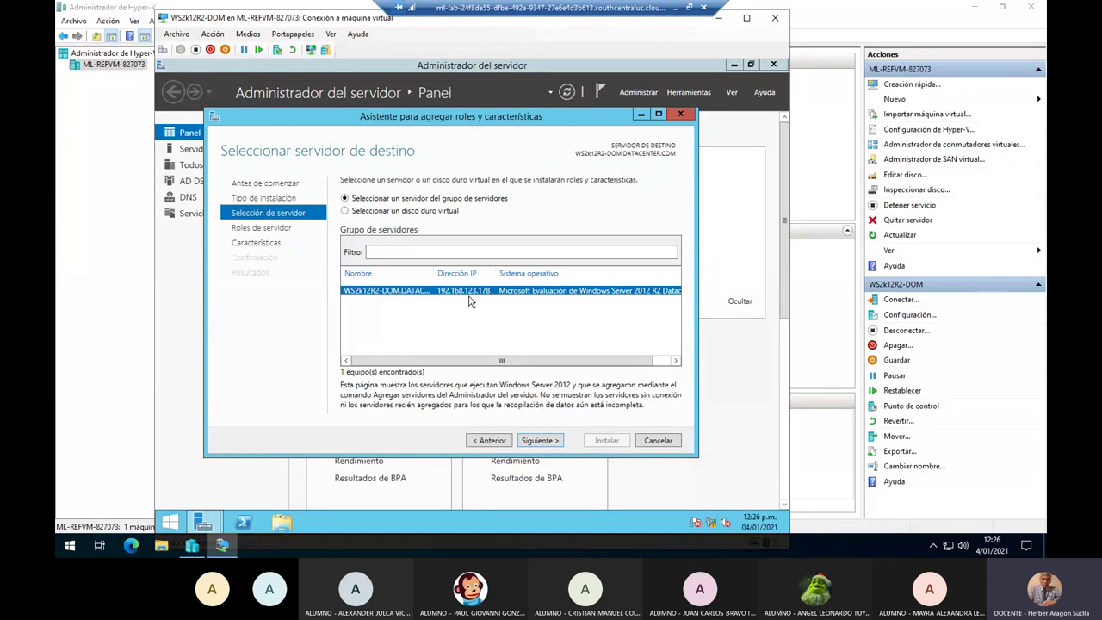
pyautogui.click(556, 441)
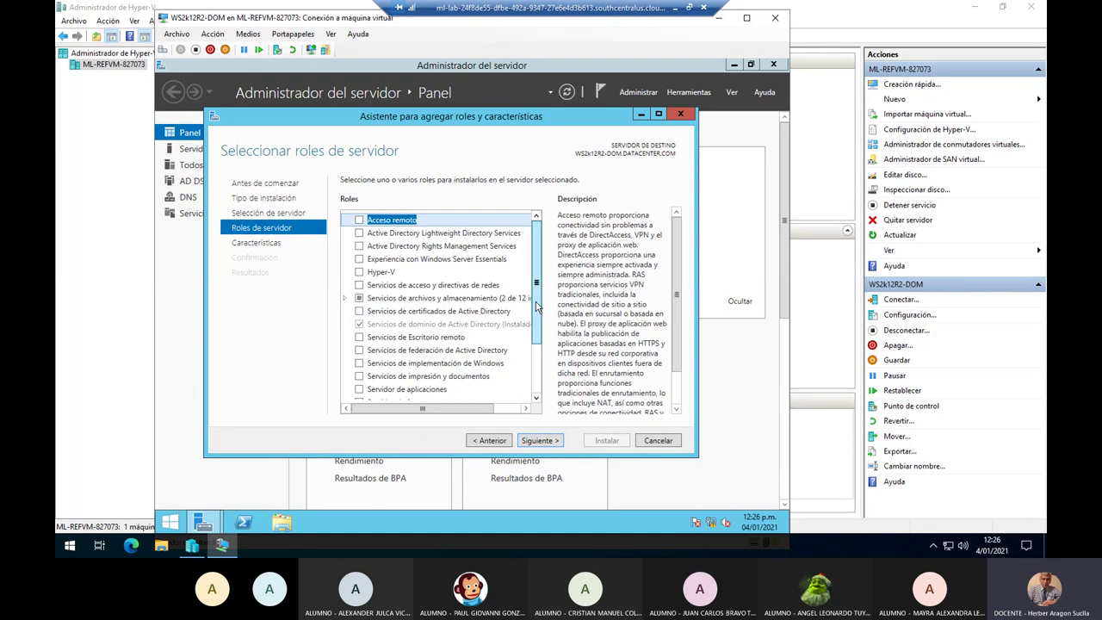
pyautogui.moveTo(535, 323); pyautogui.dragTo(539, 381)
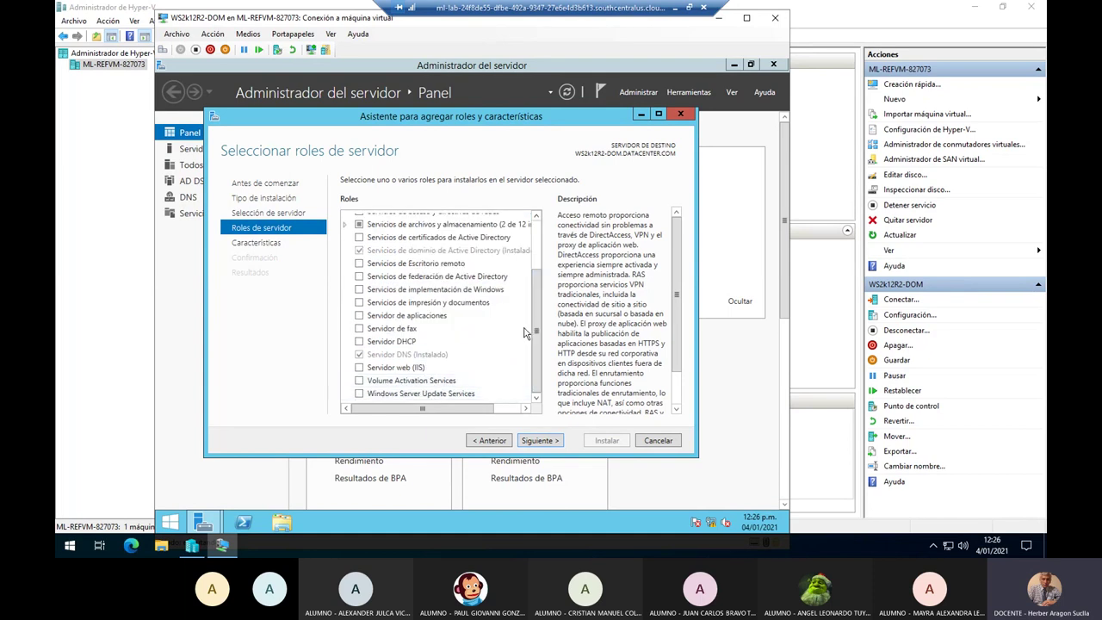
pyautogui.scroll(2, 532, 297)
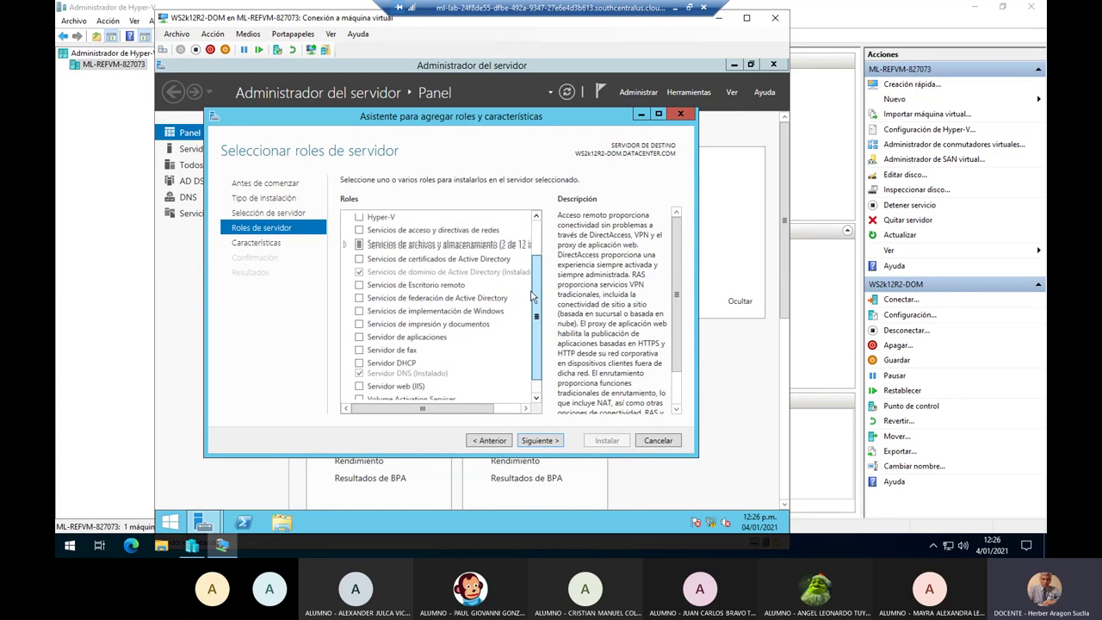
pyautogui.moveTo(532, 297); pyautogui.dragTo(534, 257)
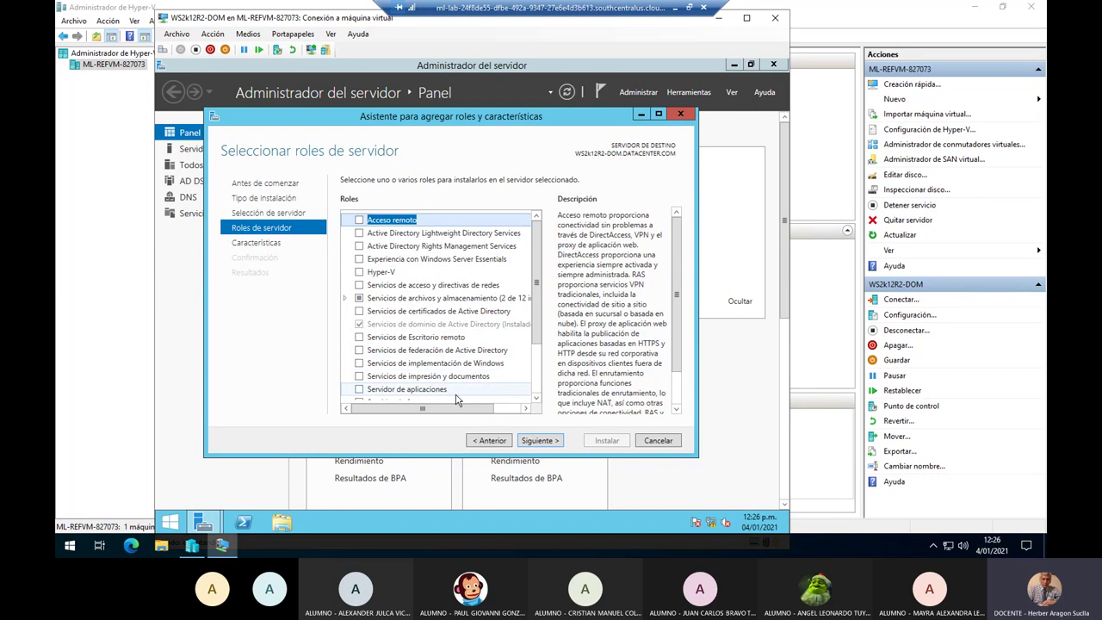
pyautogui.moveTo(534, 321); pyautogui.dragTo(535, 368)
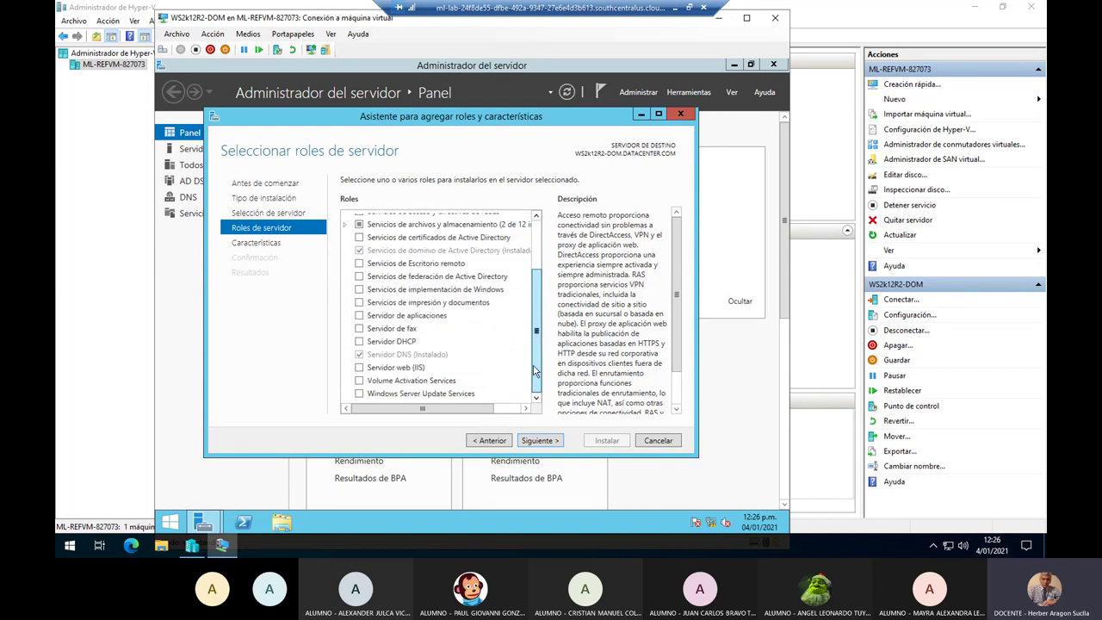
pyautogui.click(554, 444)
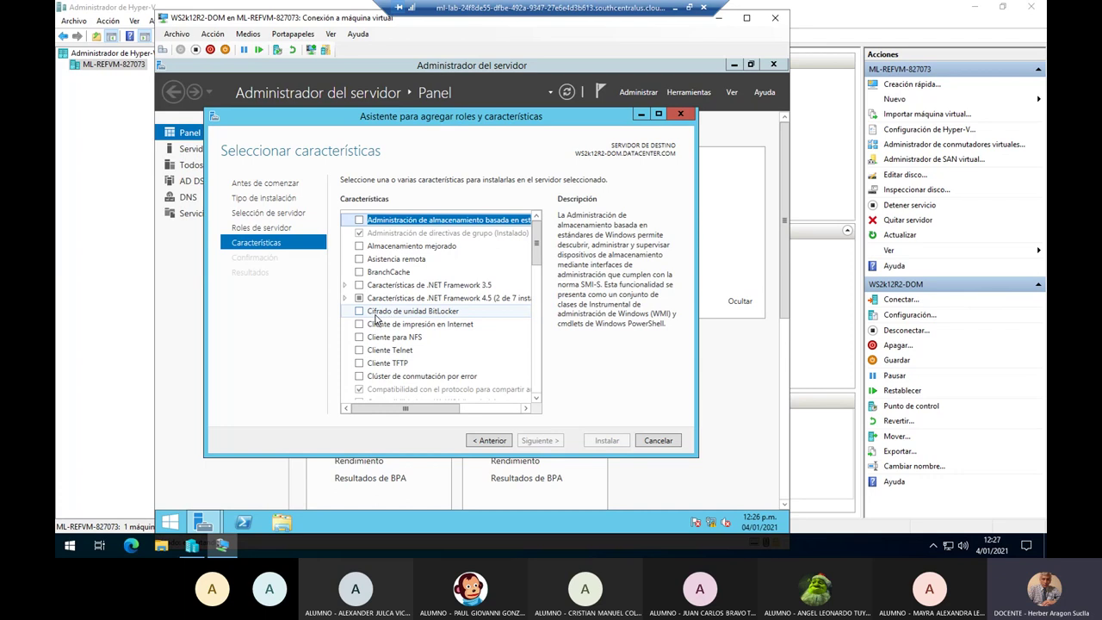
# Tick 'Cifrado de unidad BitLocker' and accept the extra features it requires.
pyautogui.click(390, 316)
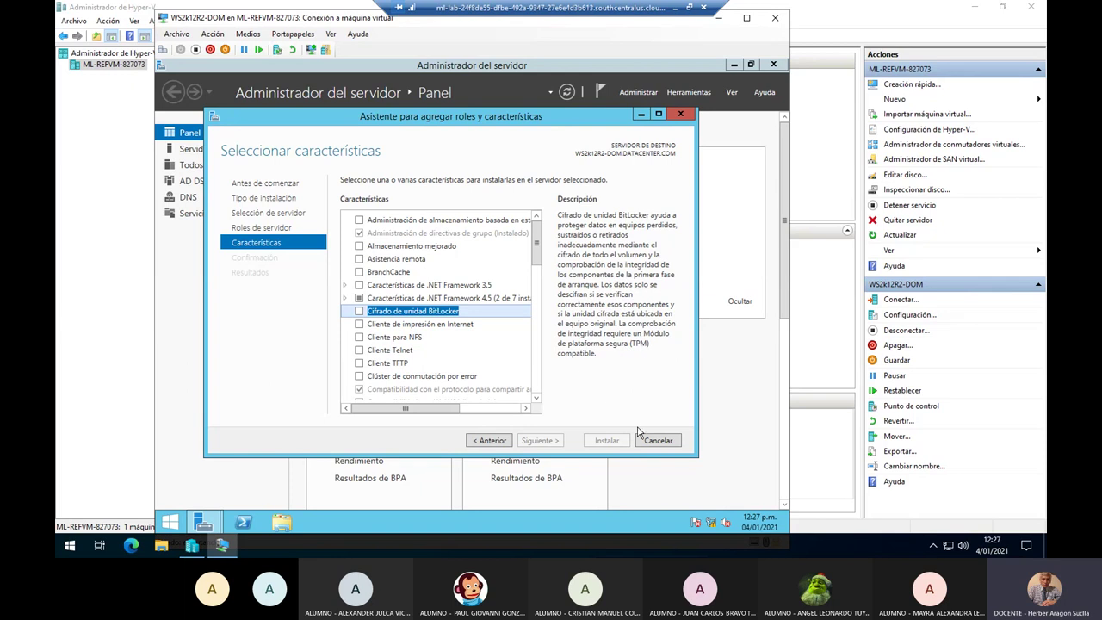
pyautogui.click(358, 315)
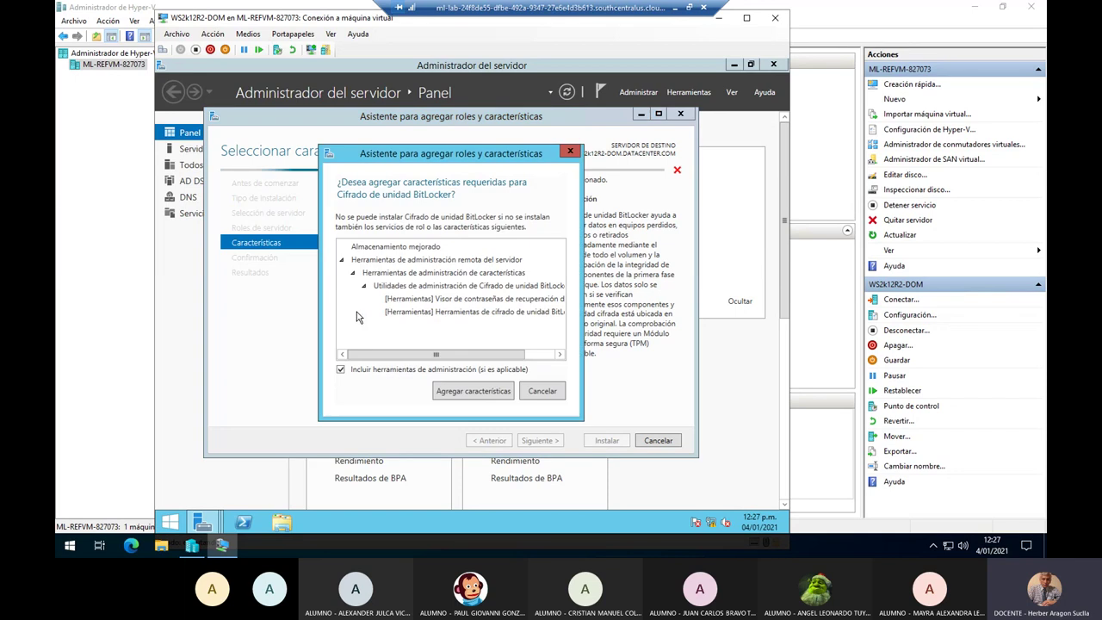
pyautogui.click(480, 396)
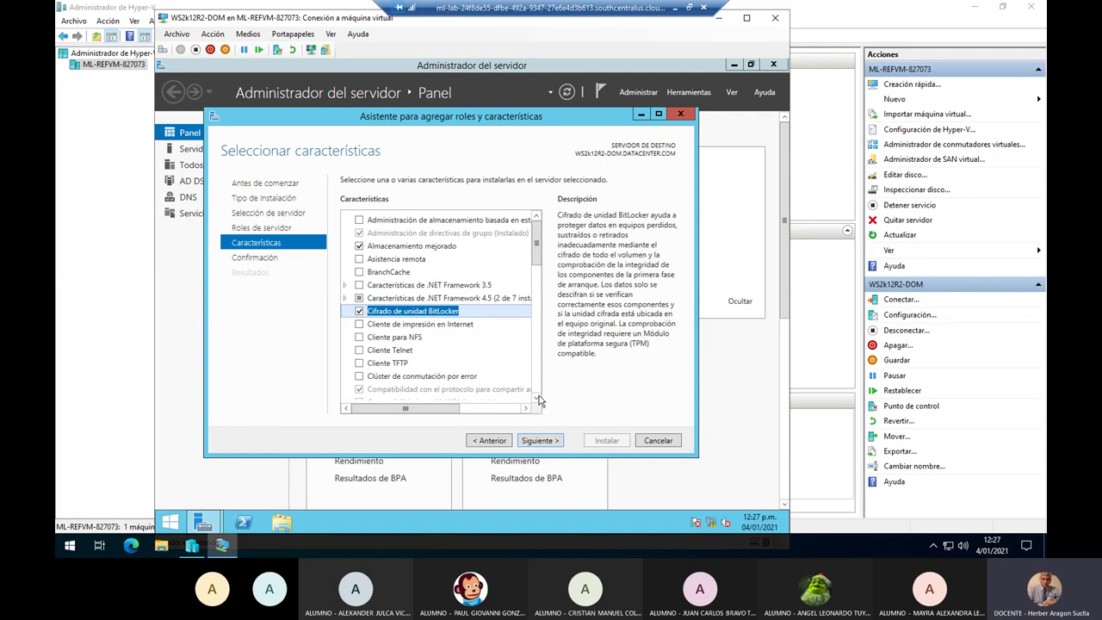
pyautogui.click(536, 398)
pyautogui.click(535, 399)
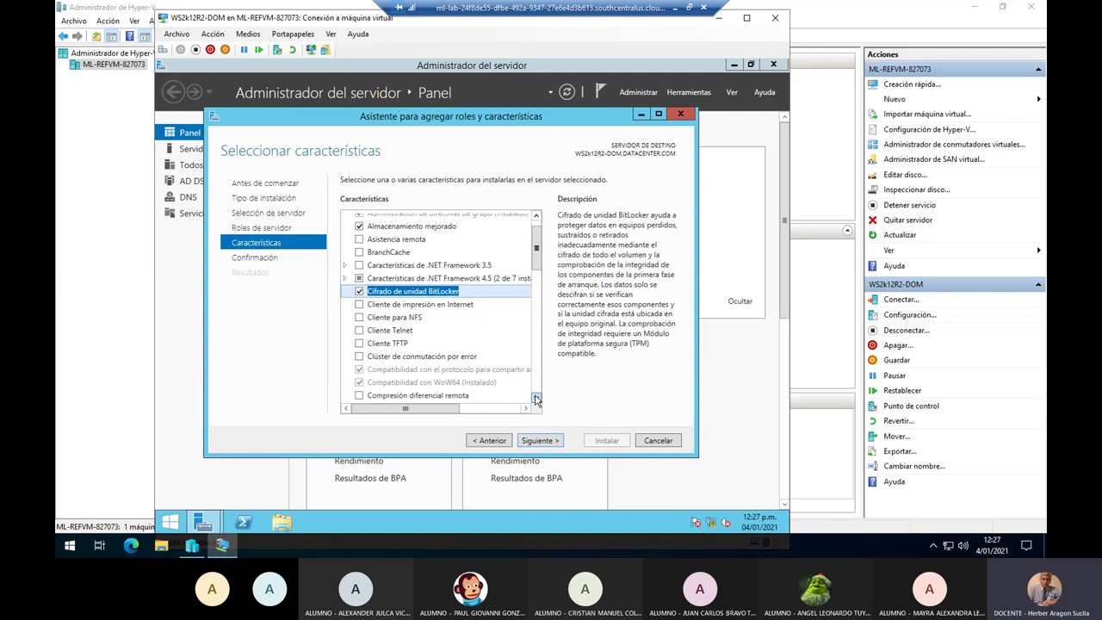
pyautogui.click(536, 398)
pyautogui.click(536, 399)
pyautogui.click(536, 398)
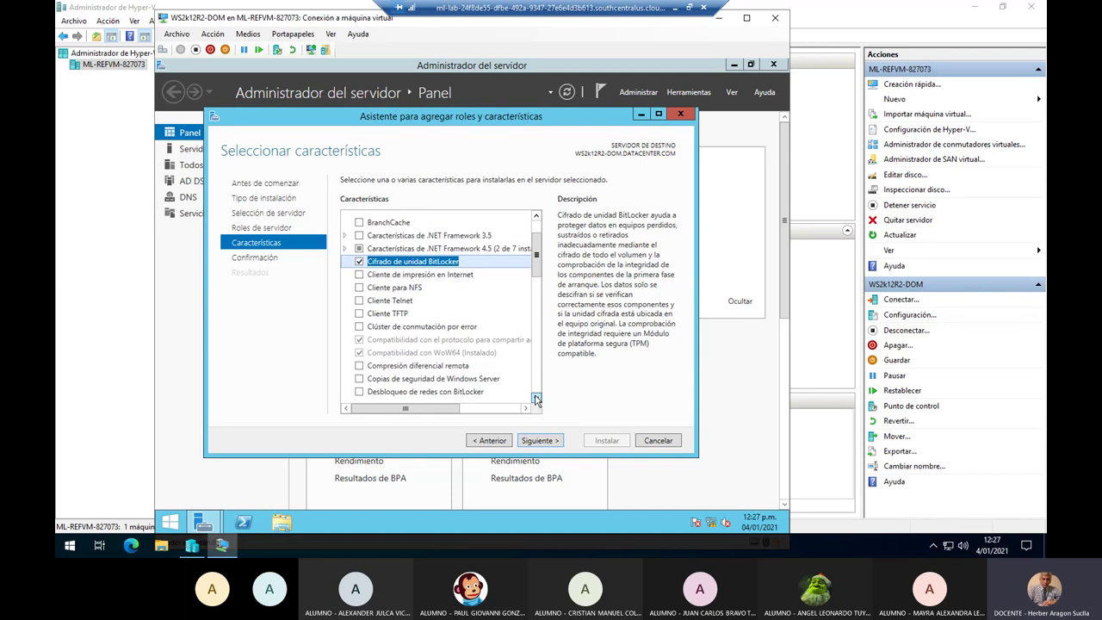
pyautogui.click(535, 398)
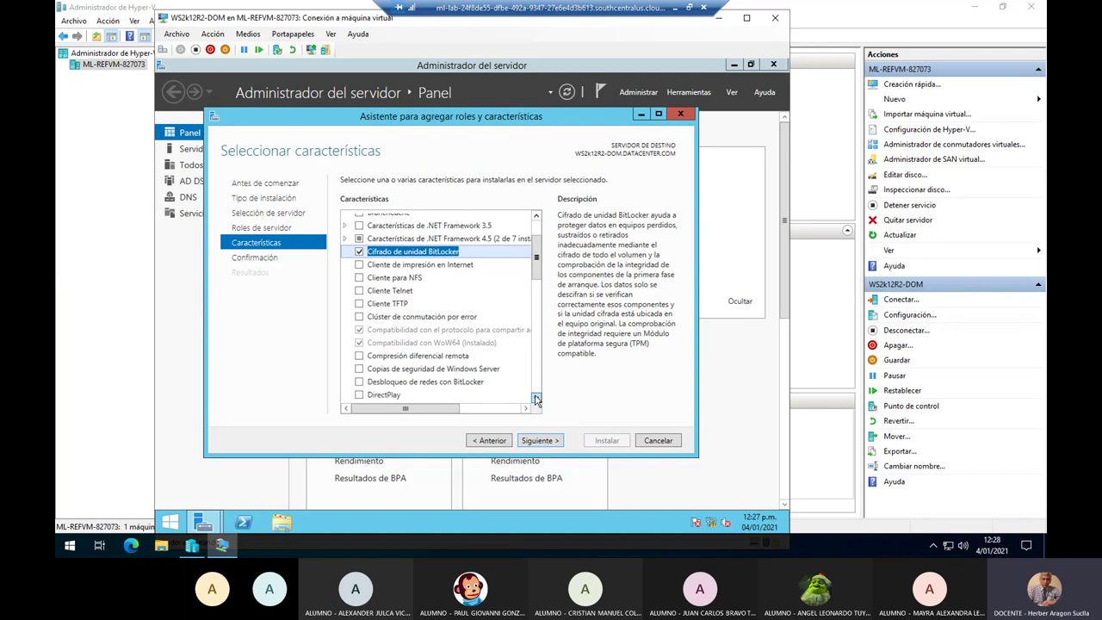
pyautogui.click(535, 398)
pyautogui.click(536, 399)
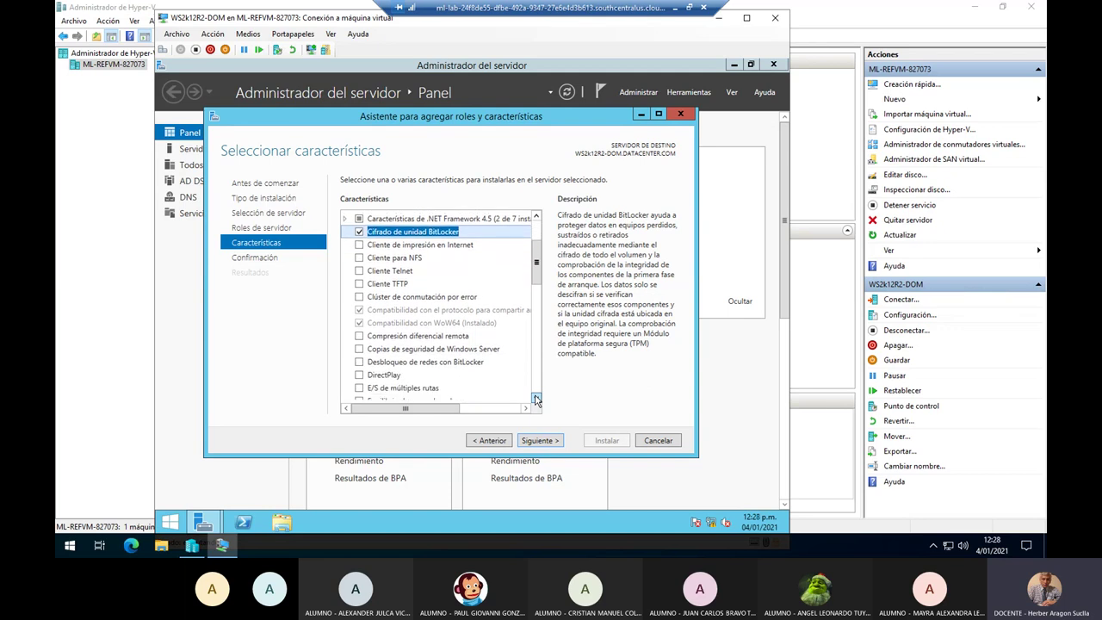
pyautogui.click(535, 398)
pyautogui.click(535, 399)
pyautogui.click(536, 399)
pyautogui.click(536, 399)
pyautogui.click(535, 399)
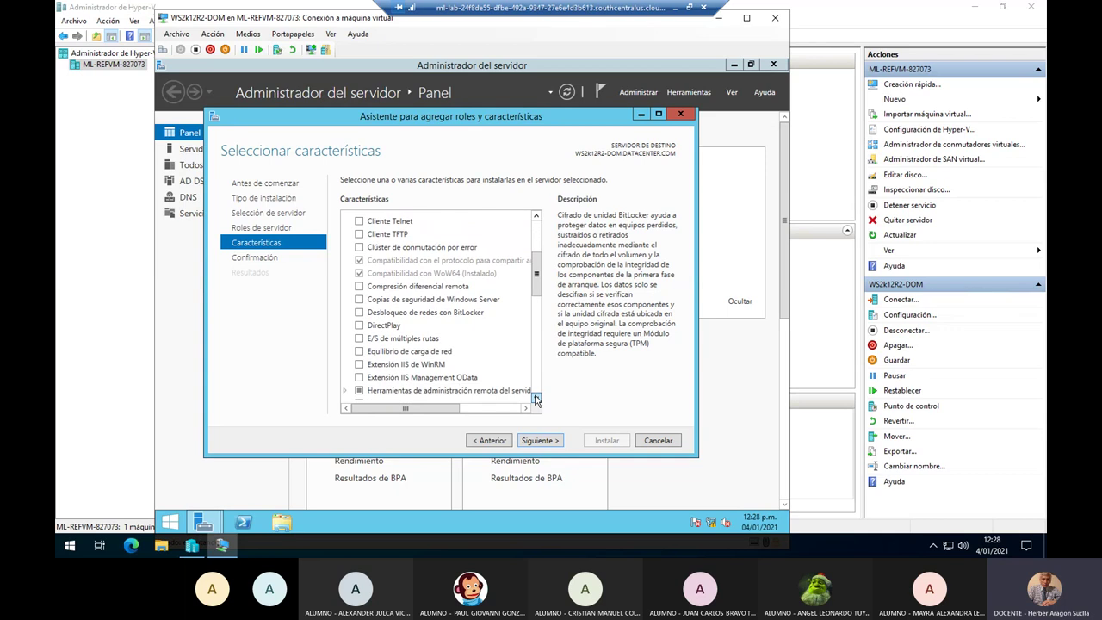
pyautogui.click(535, 398)
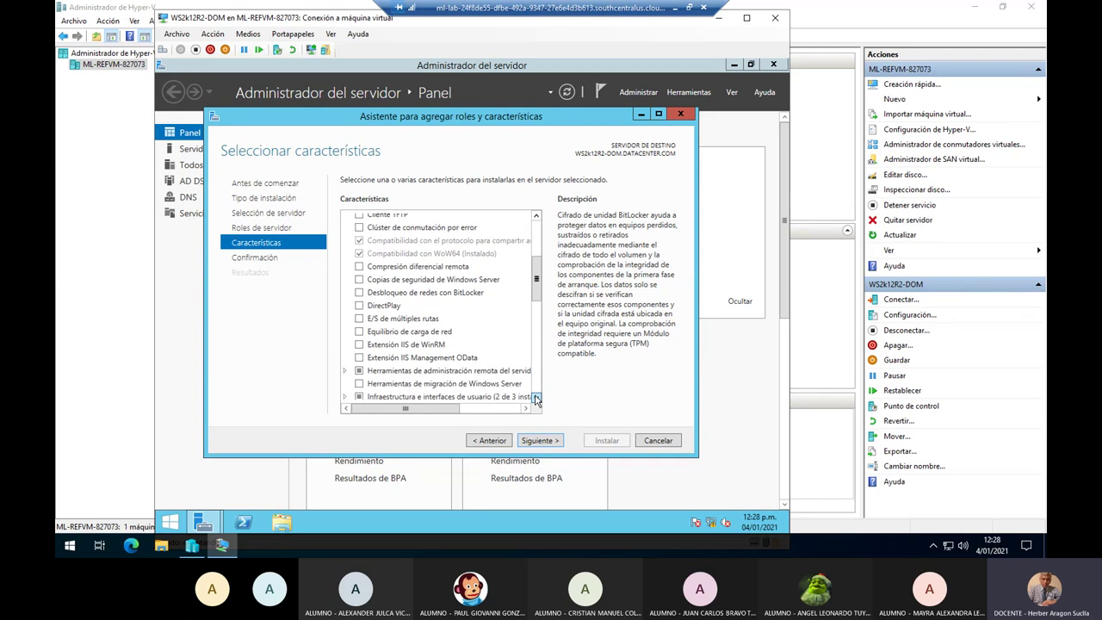
pyautogui.click(535, 398)
pyautogui.click(535, 398)
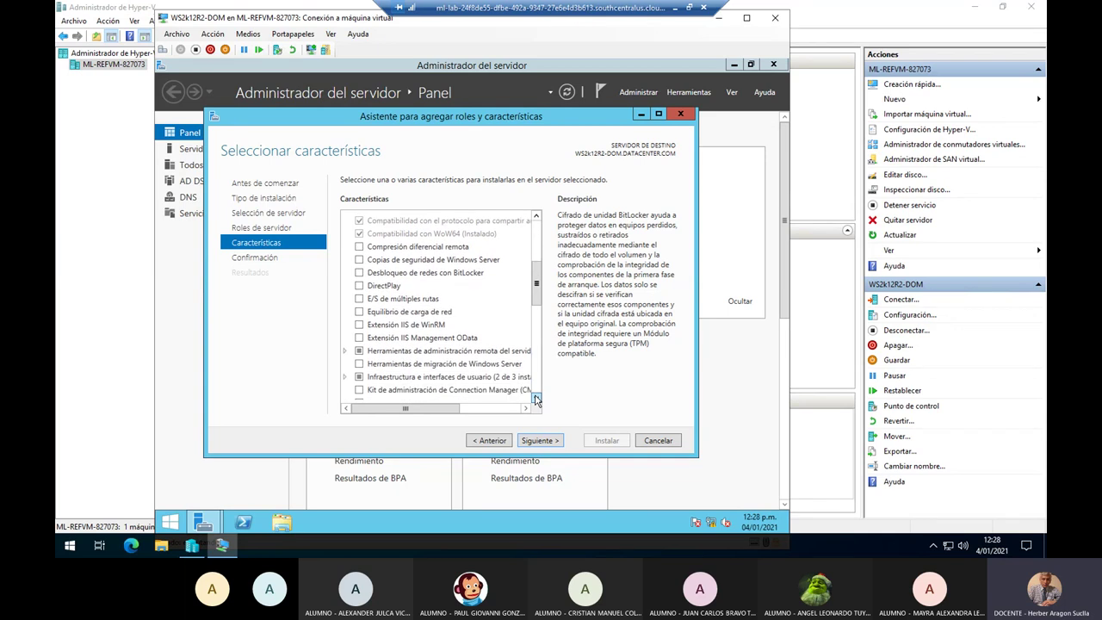
pyautogui.click(535, 399)
pyautogui.click(535, 399)
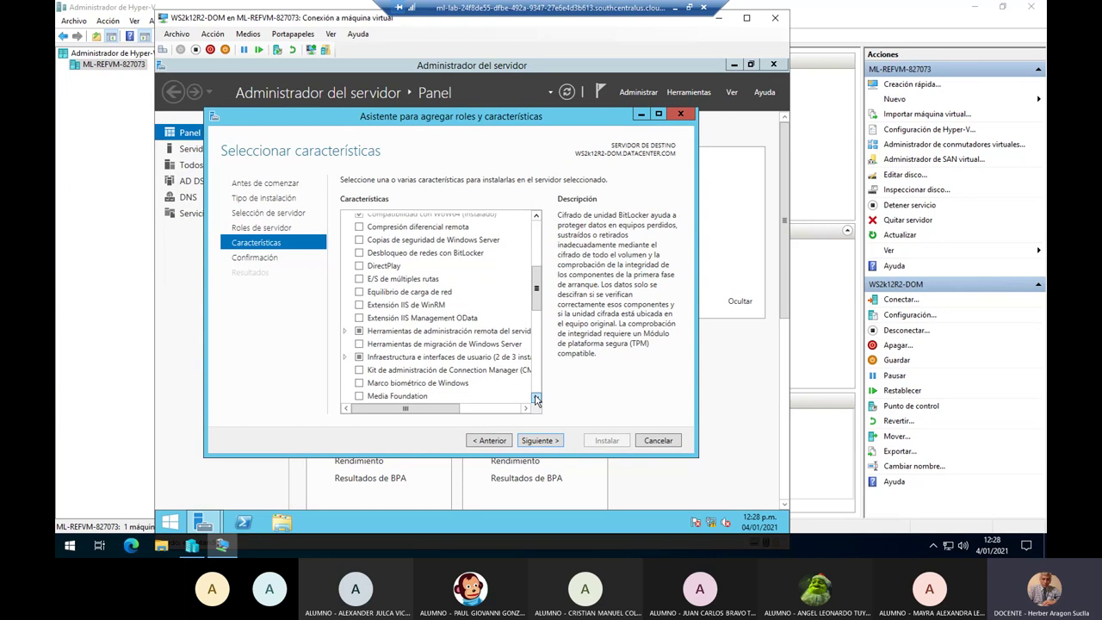
# Tick 'Experiencia de escritorio' under User Interfaces and Infrastructure, accept its required features, and continue.
pyautogui.click(344, 358)
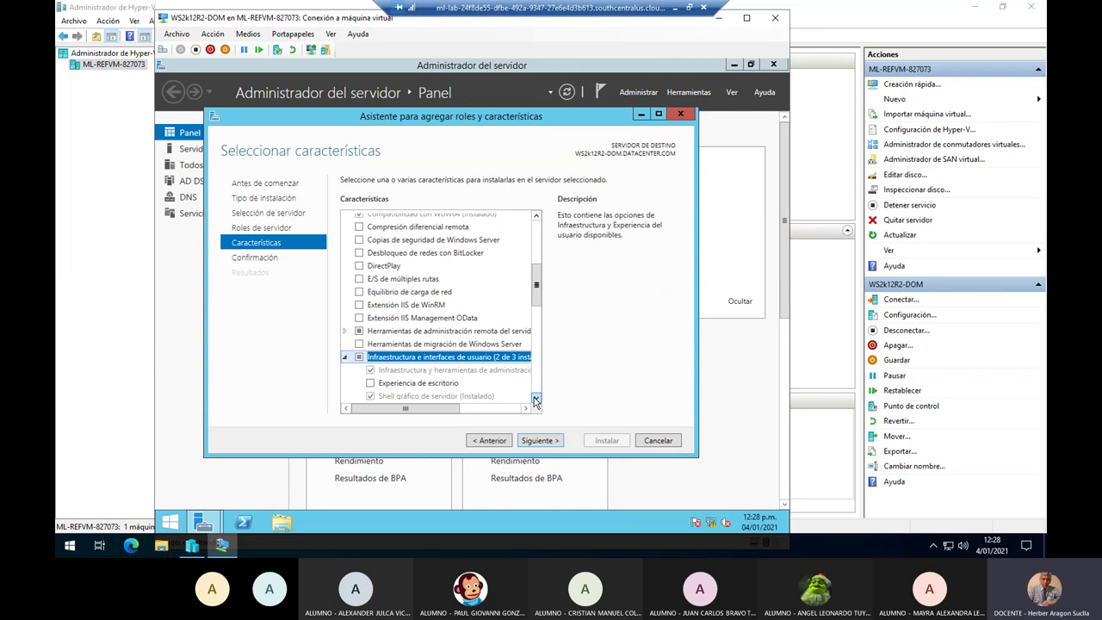
pyautogui.click(536, 399)
pyautogui.click(536, 398)
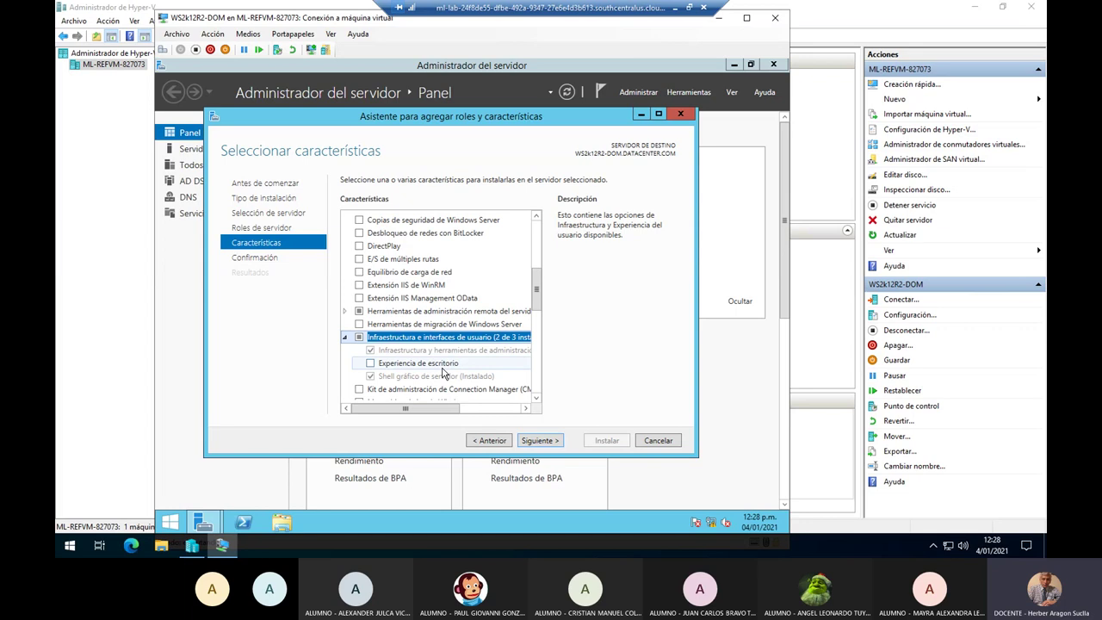
pyautogui.click(371, 365)
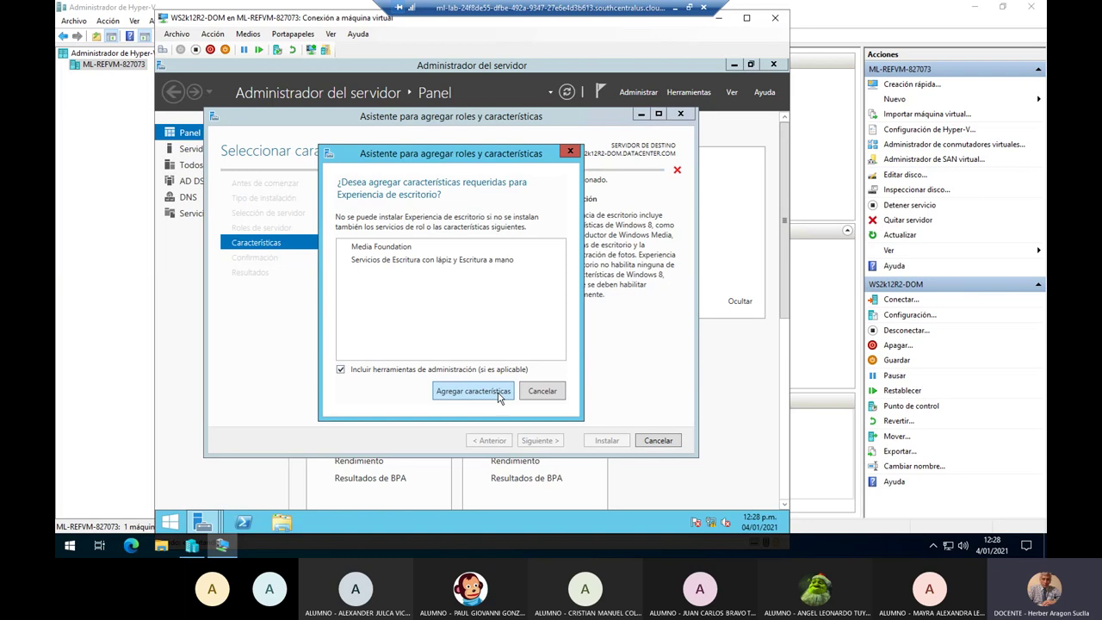
pyautogui.click(473, 390)
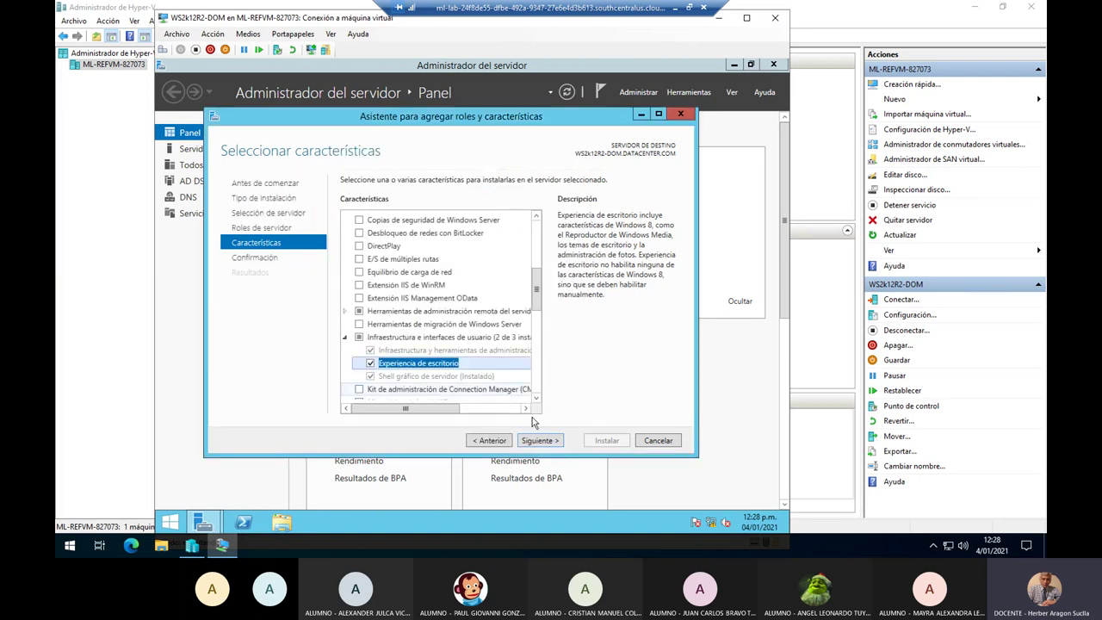
pyautogui.click(556, 442)
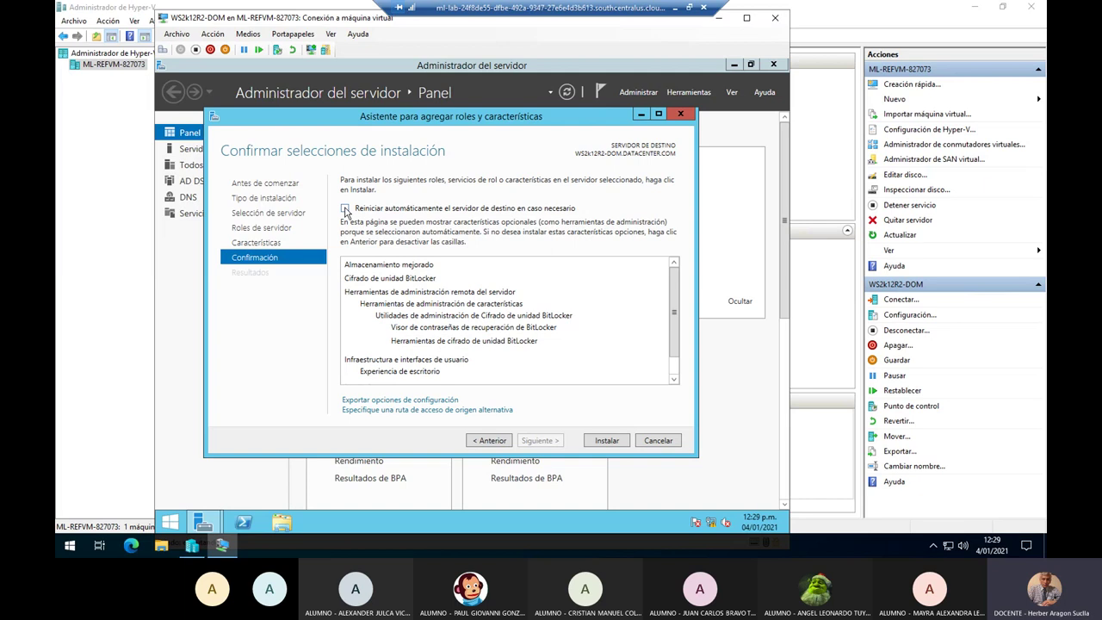
# Enable automatic restart of the destination server if required and confirm with Yes.
pyautogui.click(345, 208)
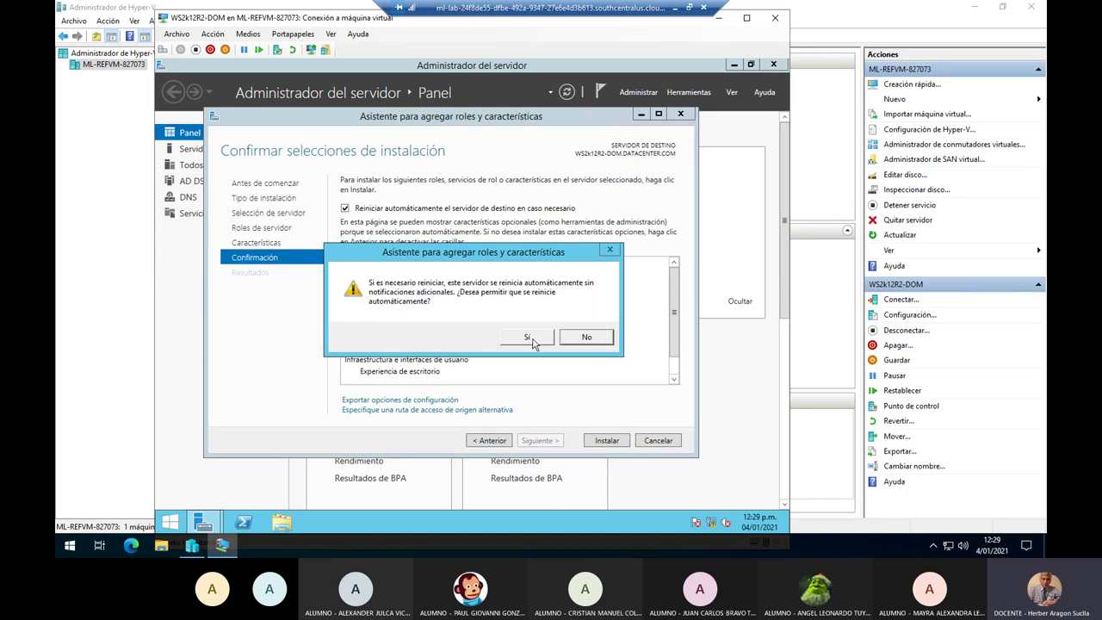
pyautogui.click(532, 338)
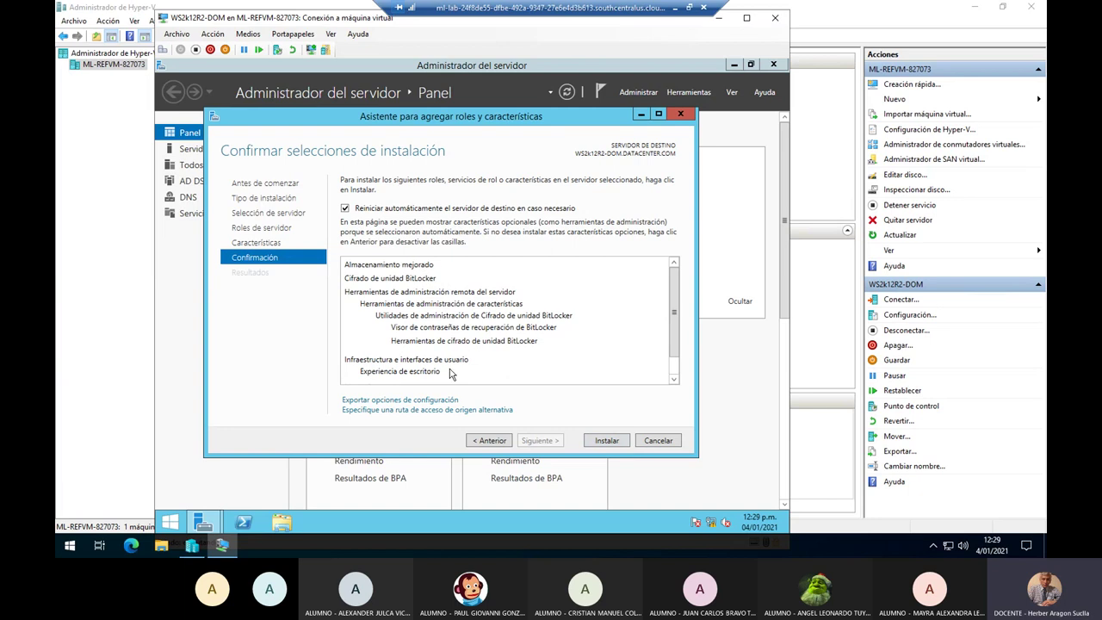
pyautogui.press('Tab')
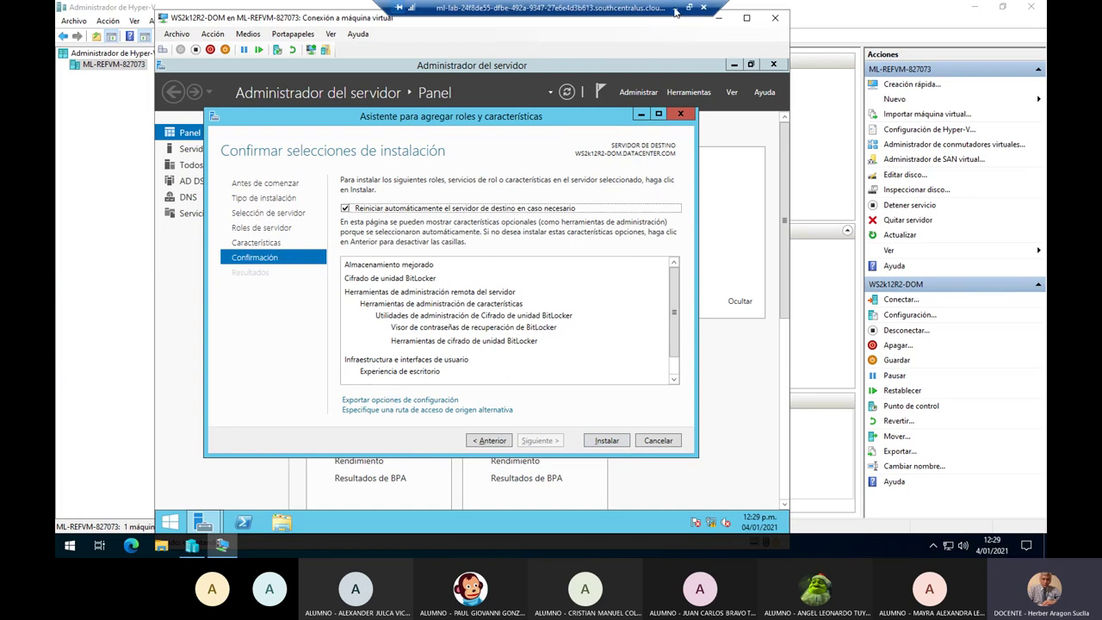
pyautogui.click(676, 10)
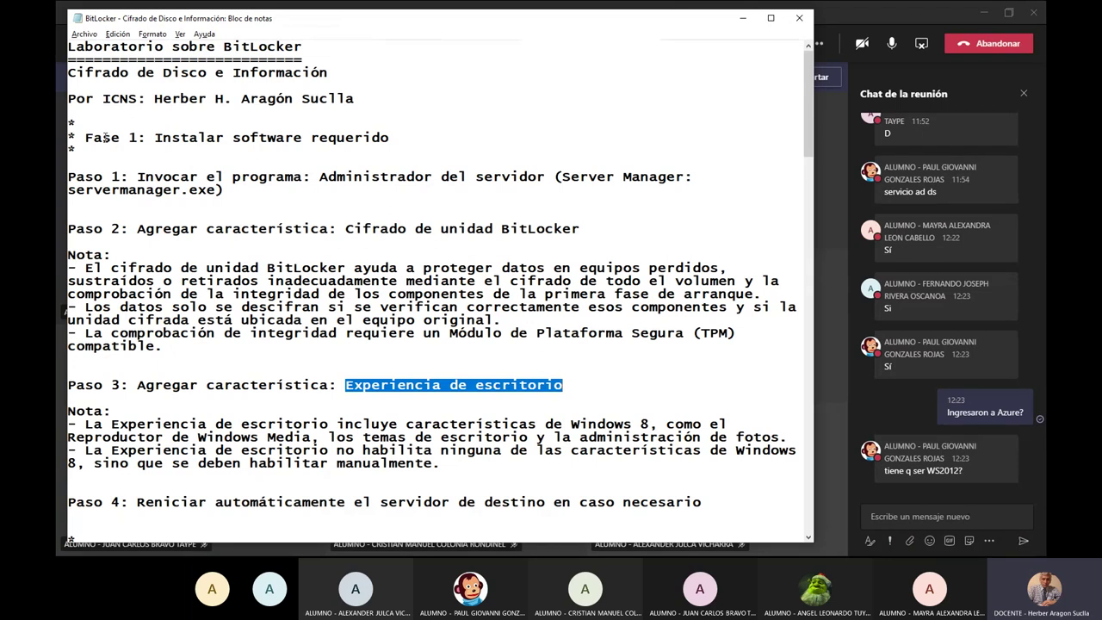
pyautogui.moveTo(103, 138); pyautogui.dragTo(391, 138)
pyautogui.scroll(-4, 421, 366)
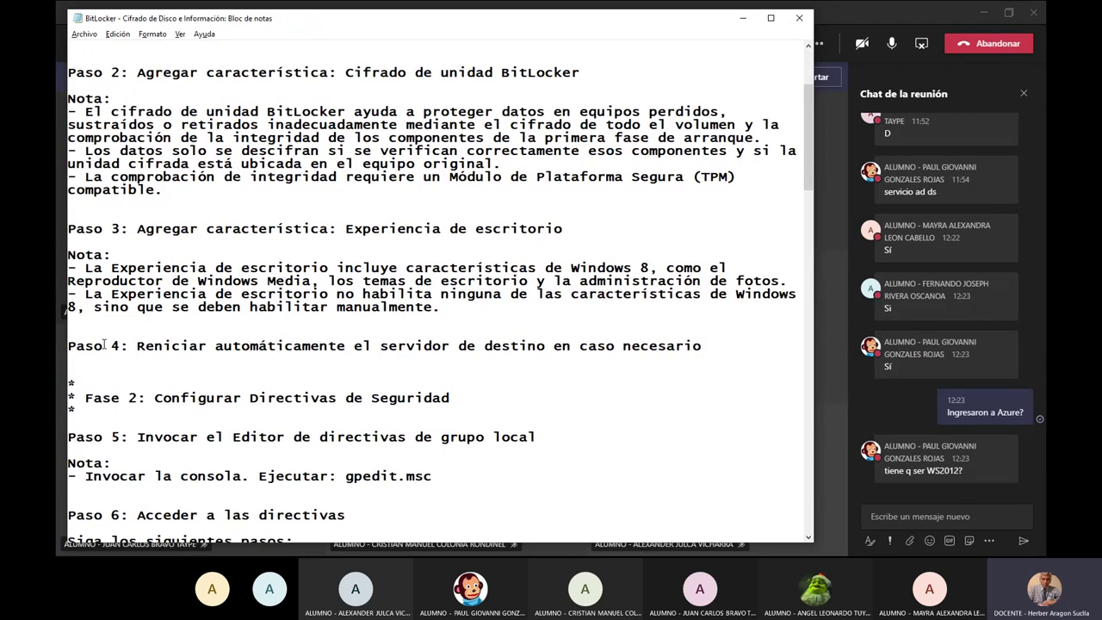
pyautogui.moveTo(102, 346); pyautogui.dragTo(704, 346)
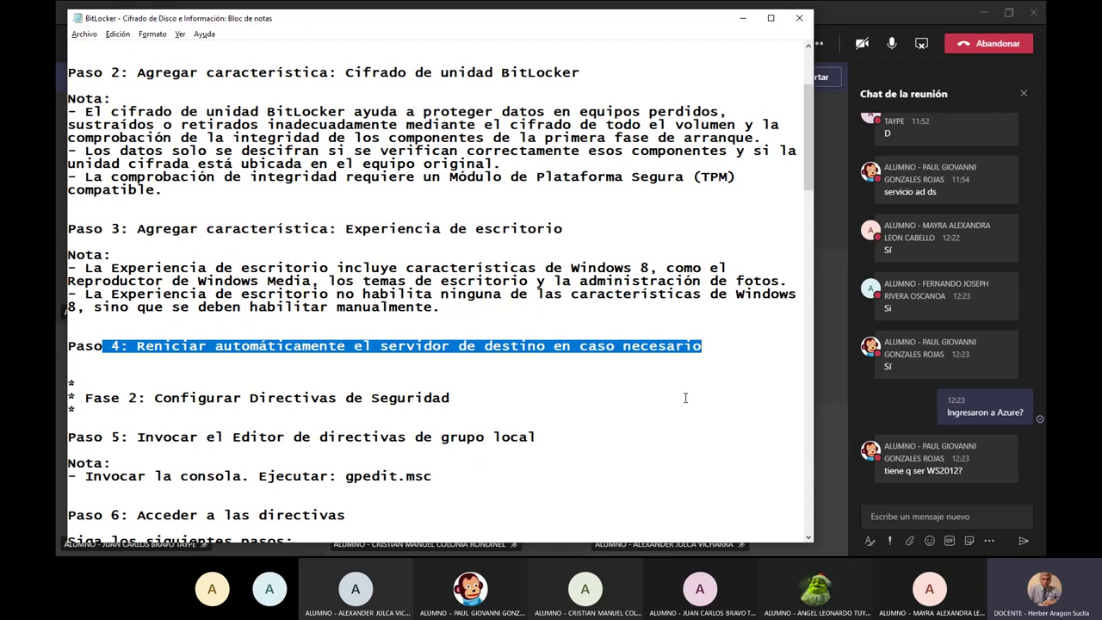
pyautogui.press('alt')
pyautogui.hotkey('alt', 'Tab')
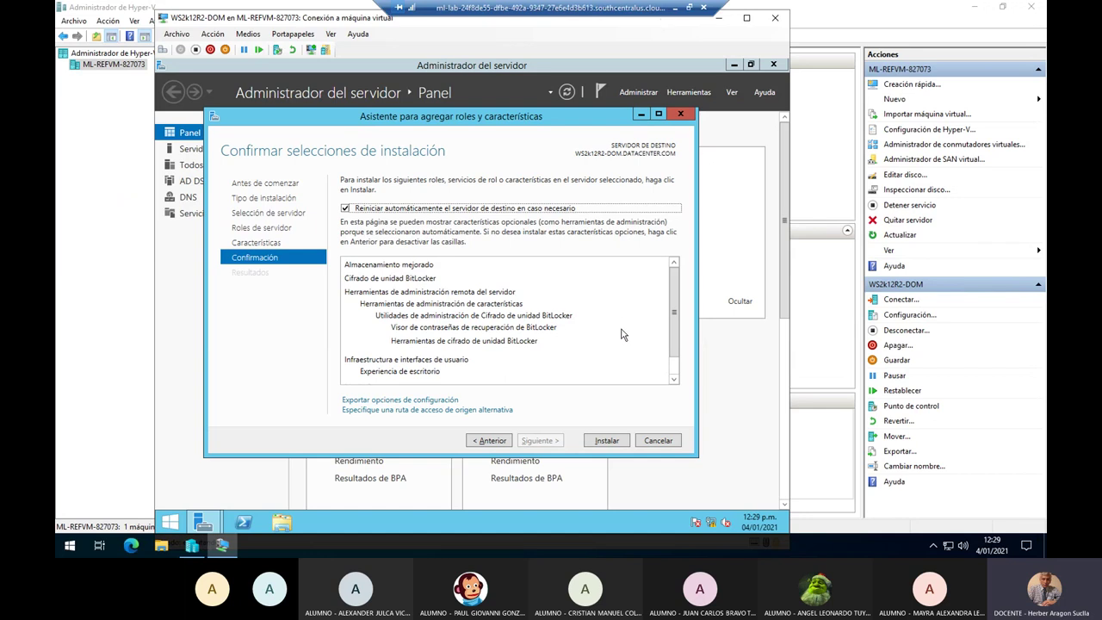
# Start installing the BitLocker and Desktop Experience features, then close the wizard.
pyautogui.click(606, 440)
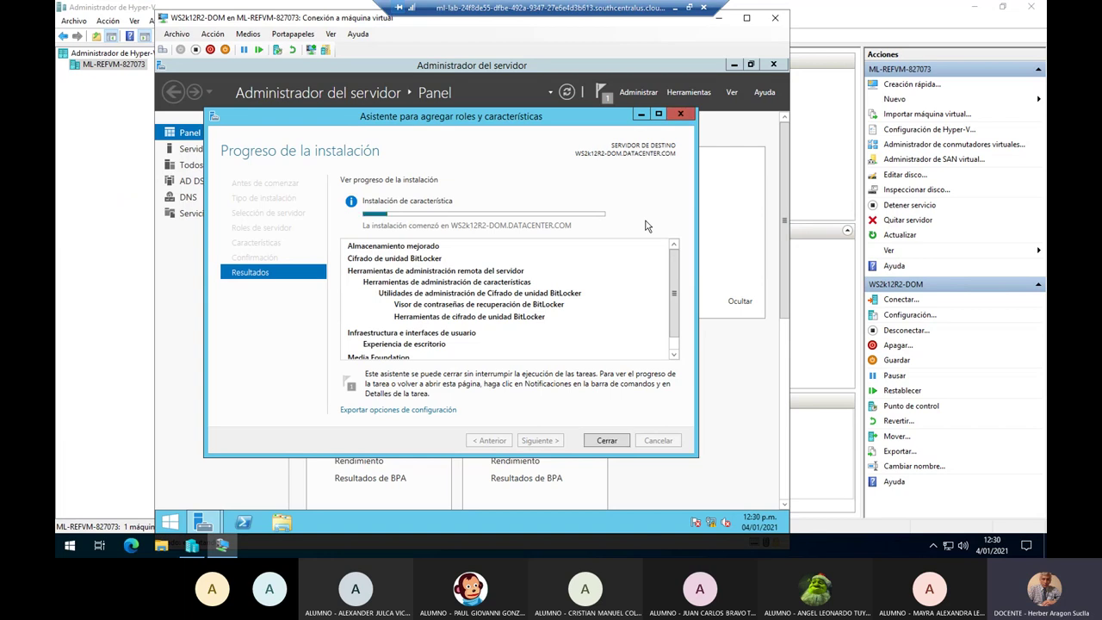
pyautogui.click(607, 440)
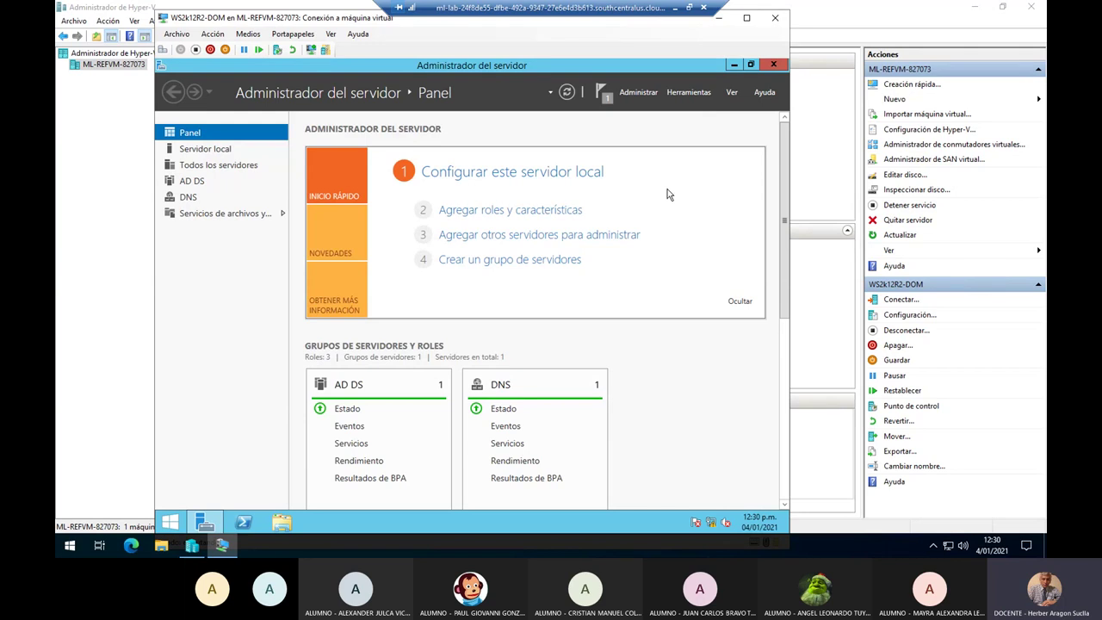
# Watch the installation progress in notifications until WS2k12R2-DOM restarts.
pyautogui.click(600, 92)
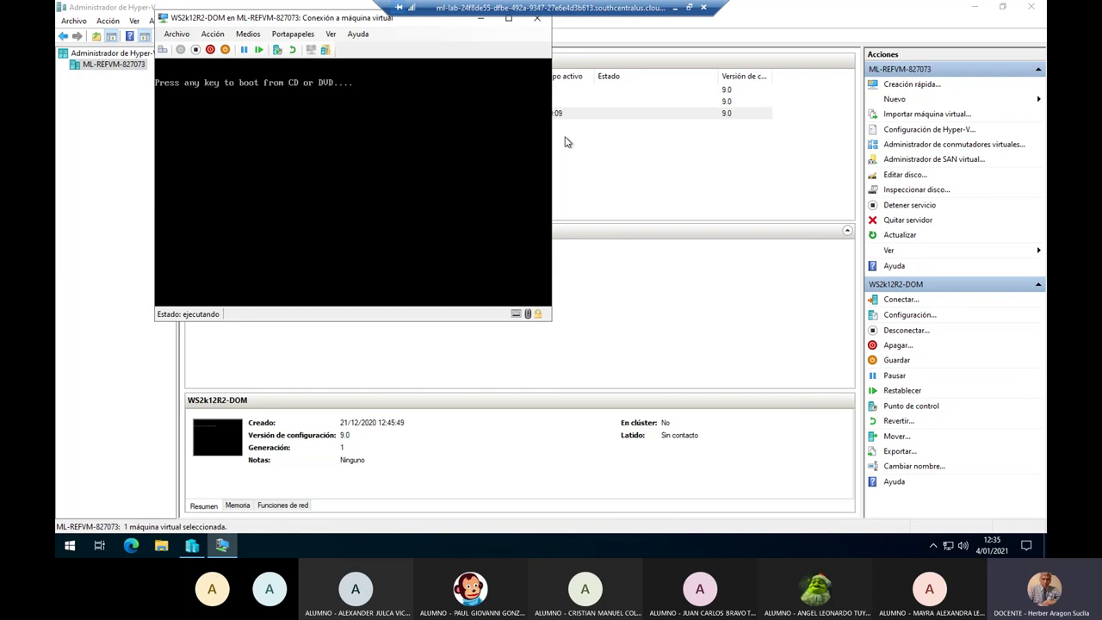
# Continue past the boot-from-CD prompt and let WS2k12R2-DOM boot to its lock screen.
pyautogui.press('Return')
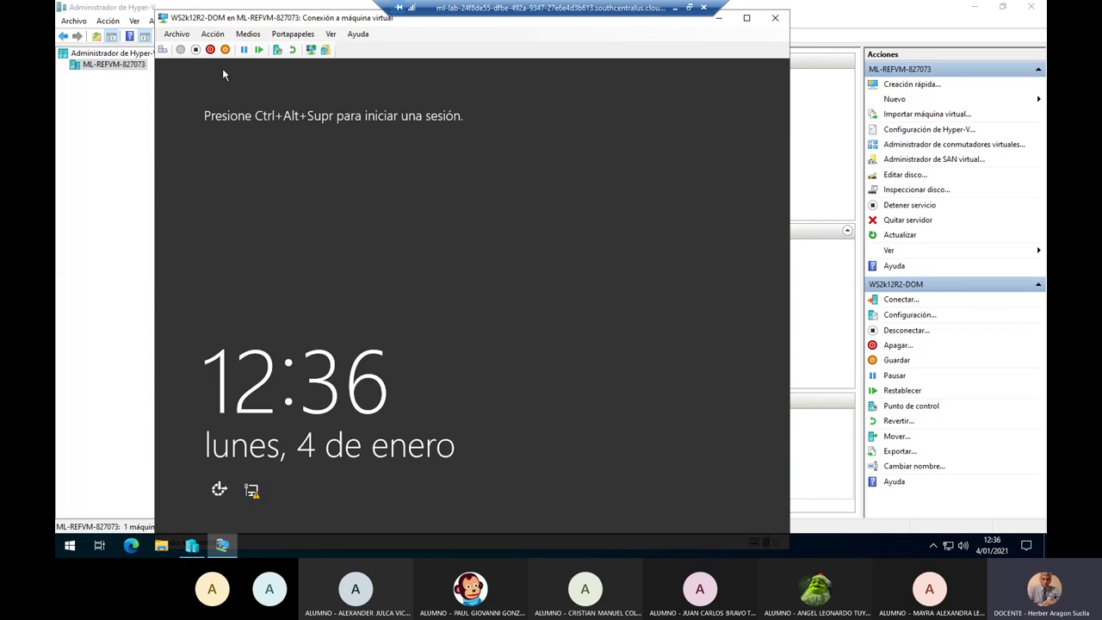
# Send Ctrl+Alt+Supr to the WS2k12R2-DOM VM and sign in with the administrator password.
pyautogui.click(214, 35)
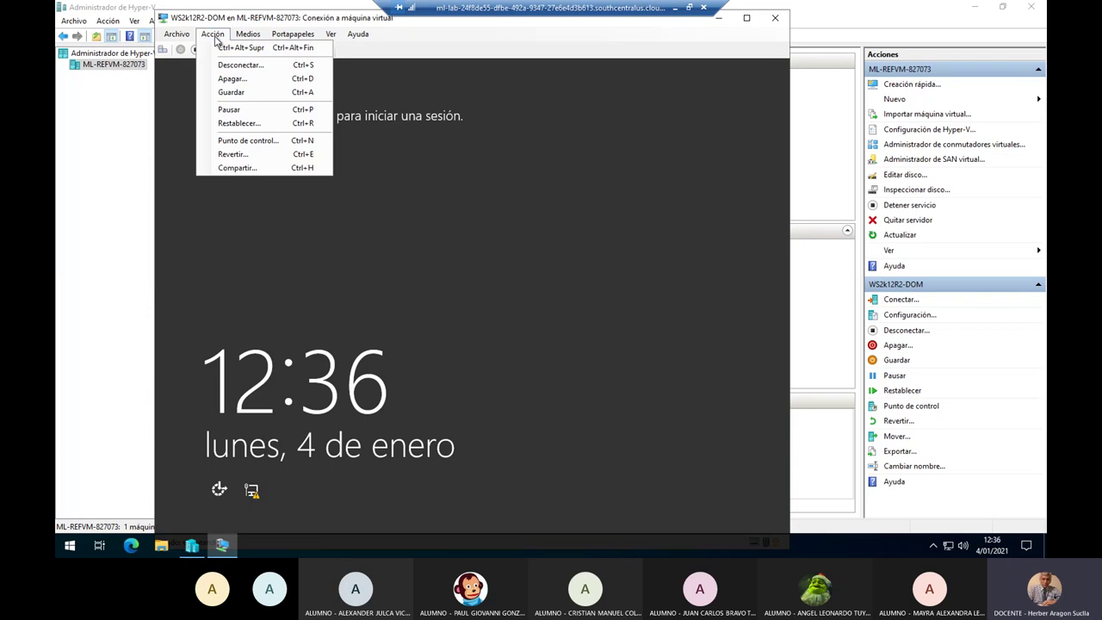
pyautogui.click(250, 48)
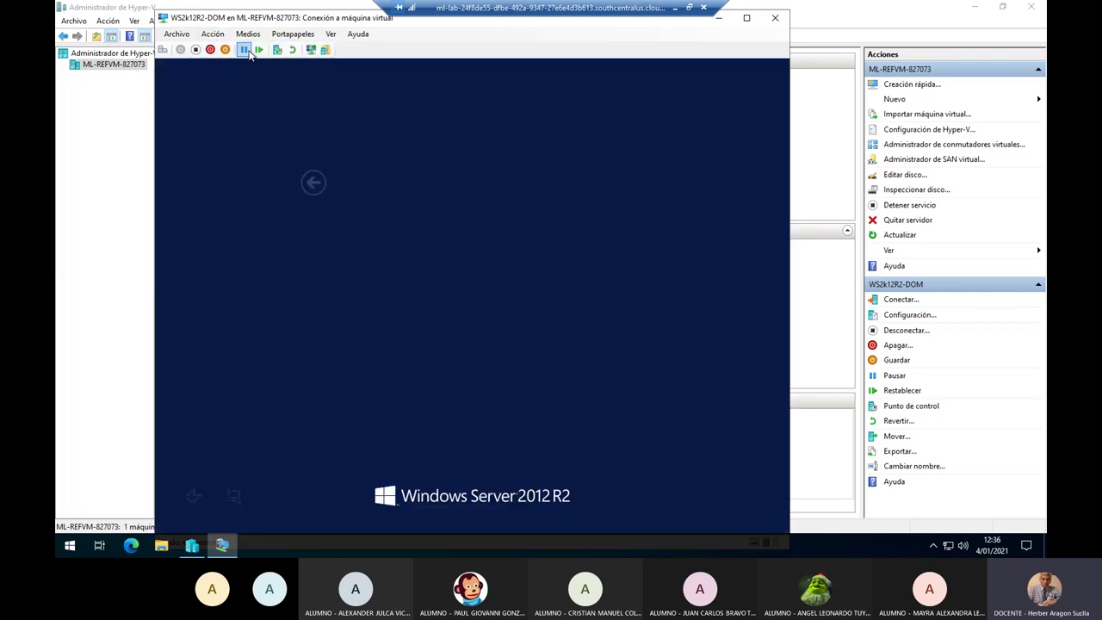
pyautogui.click(513, 212)
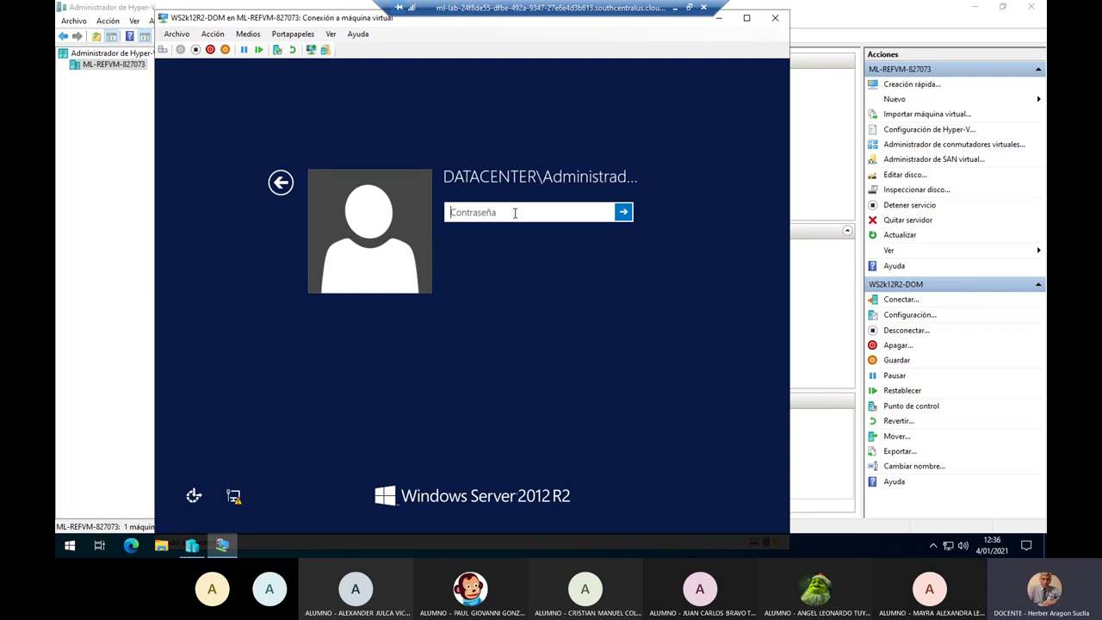
pyautogui.press('Return')
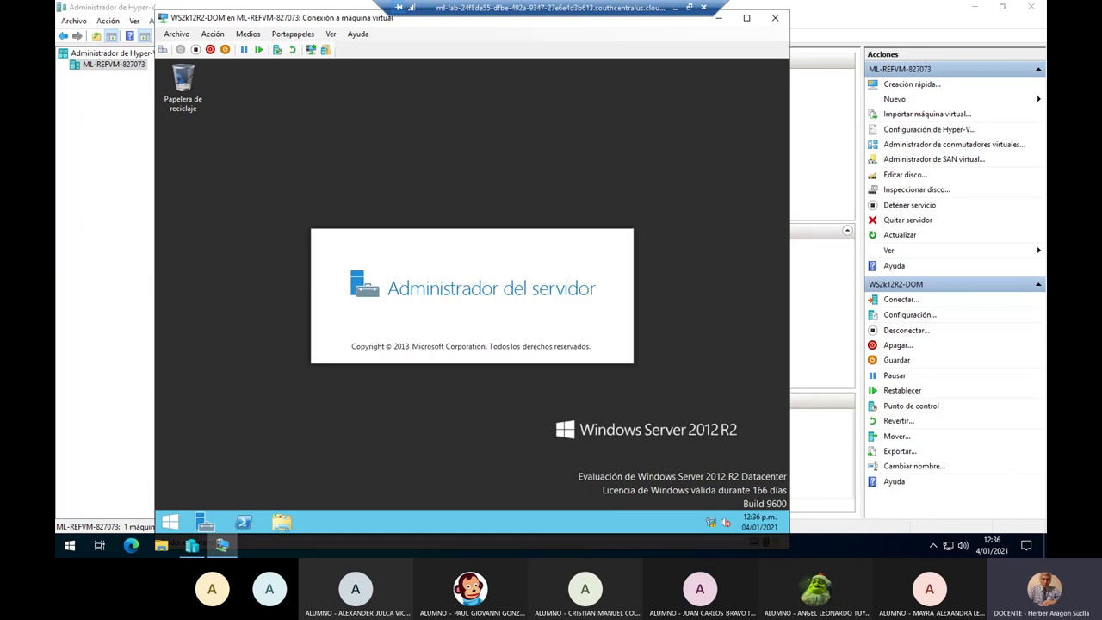
# Minimize the VM session and highlight the guide's Fase 2 heading in Notepad.
pyautogui.click(676, 10)
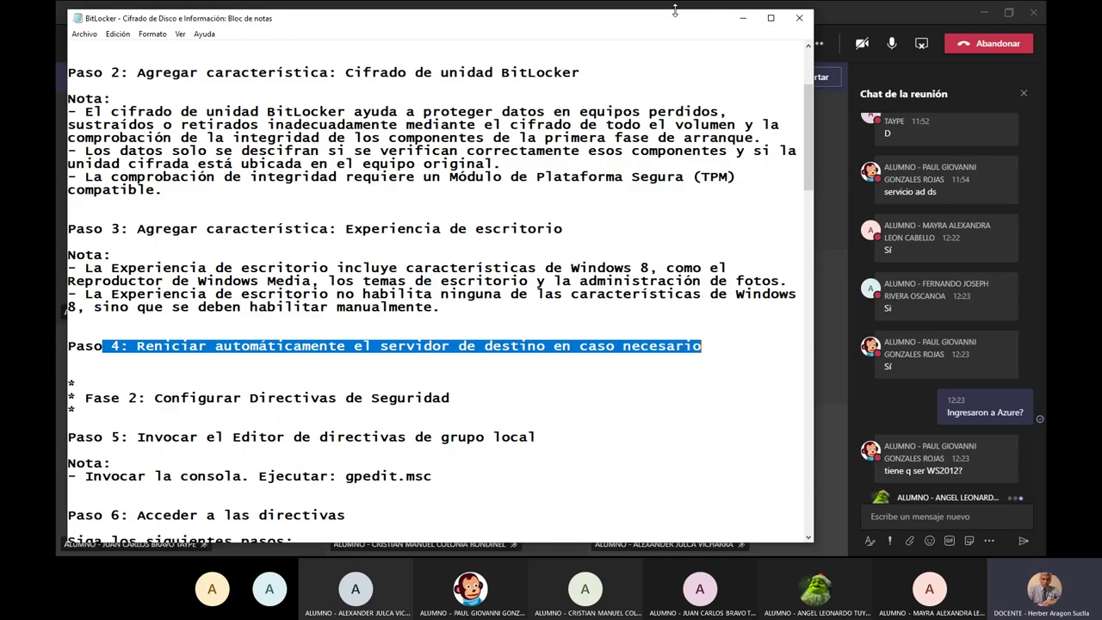
pyautogui.click(245, 422)
pyautogui.scroll(-7, 244, 421)
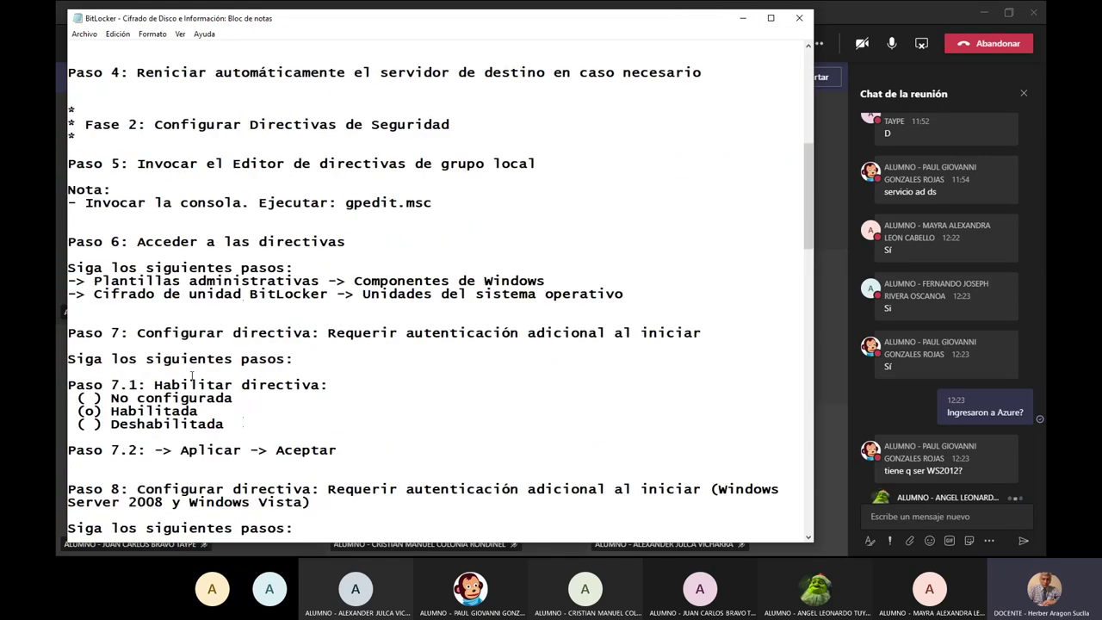
pyautogui.moveTo(87, 124); pyautogui.dragTo(465, 136)
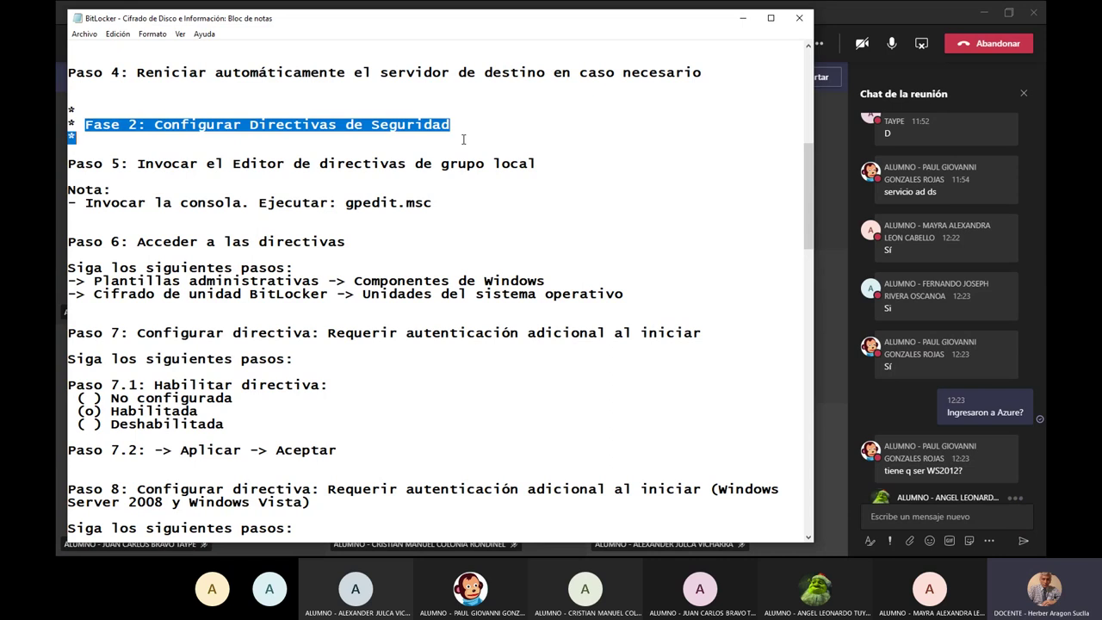
pyautogui.click(465, 136)
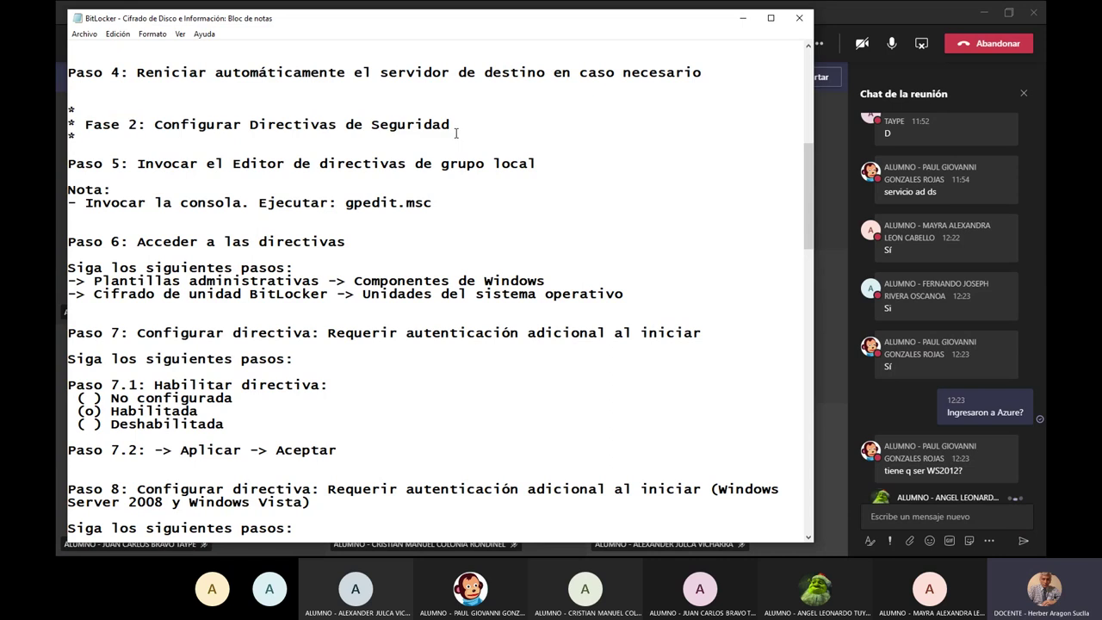
# Highlight Directivas de Seguridad, Paso 5 and the gpedit.msc command, then return to the VM.
pyautogui.moveTo(242, 124); pyautogui.dragTo(469, 119)
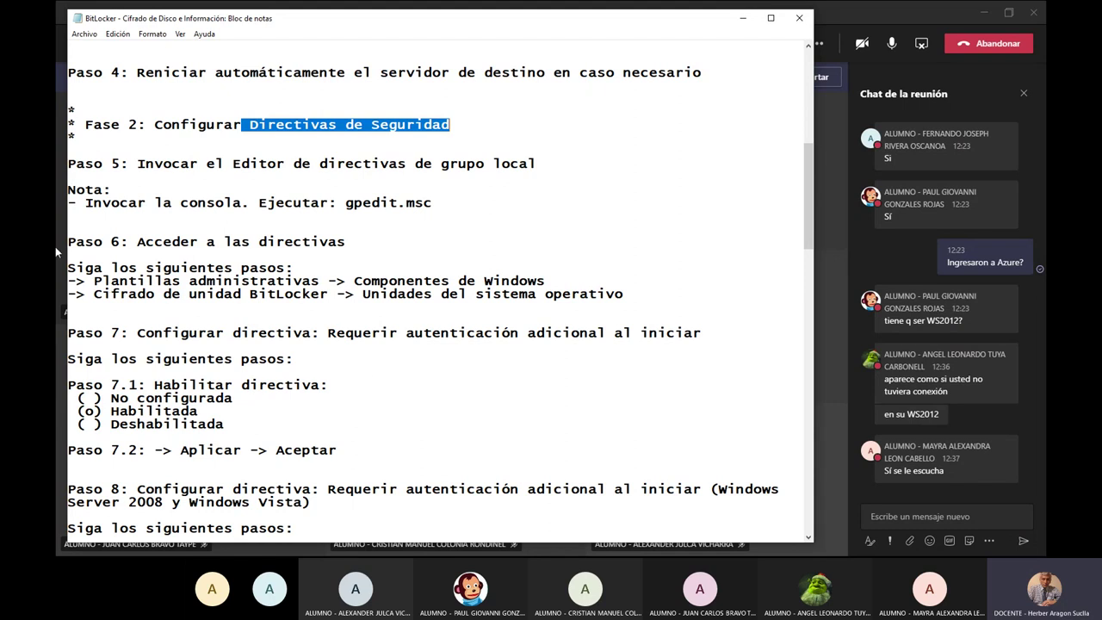
pyautogui.moveTo(93, 125); pyautogui.dragTo(466, 130)
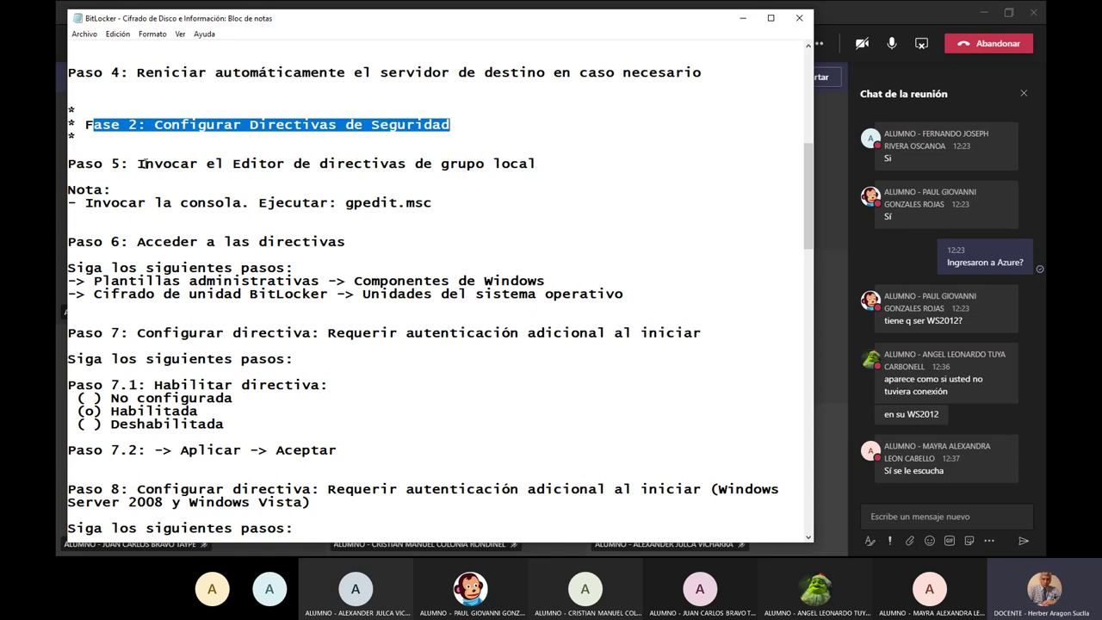
pyautogui.moveTo(143, 164); pyautogui.dragTo(540, 161)
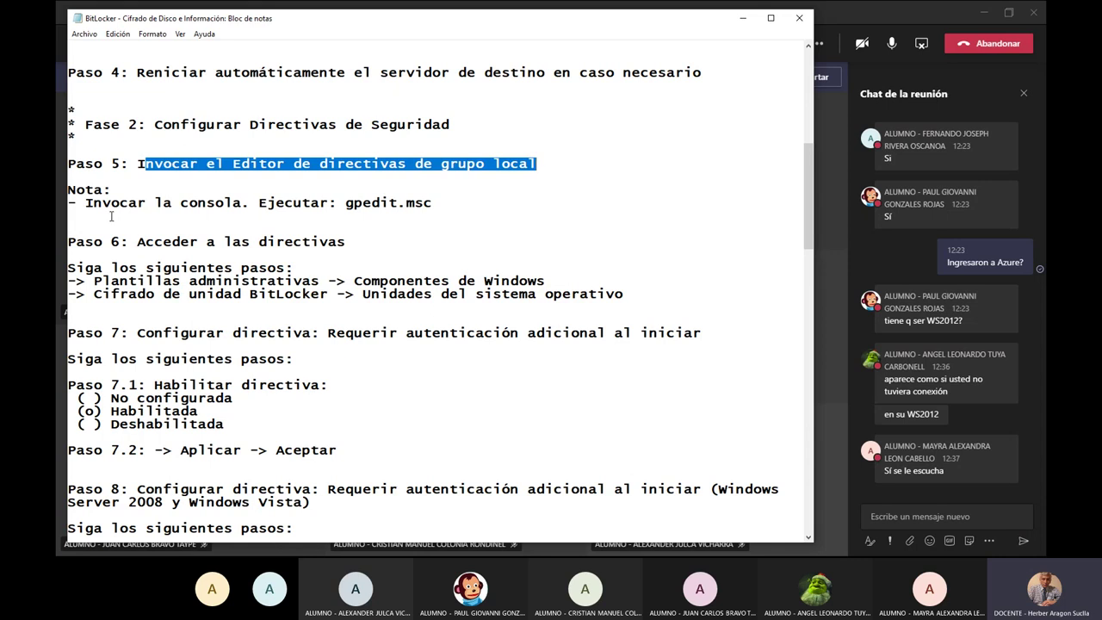
pyautogui.moveTo(345, 203); pyautogui.dragTo(433, 204)
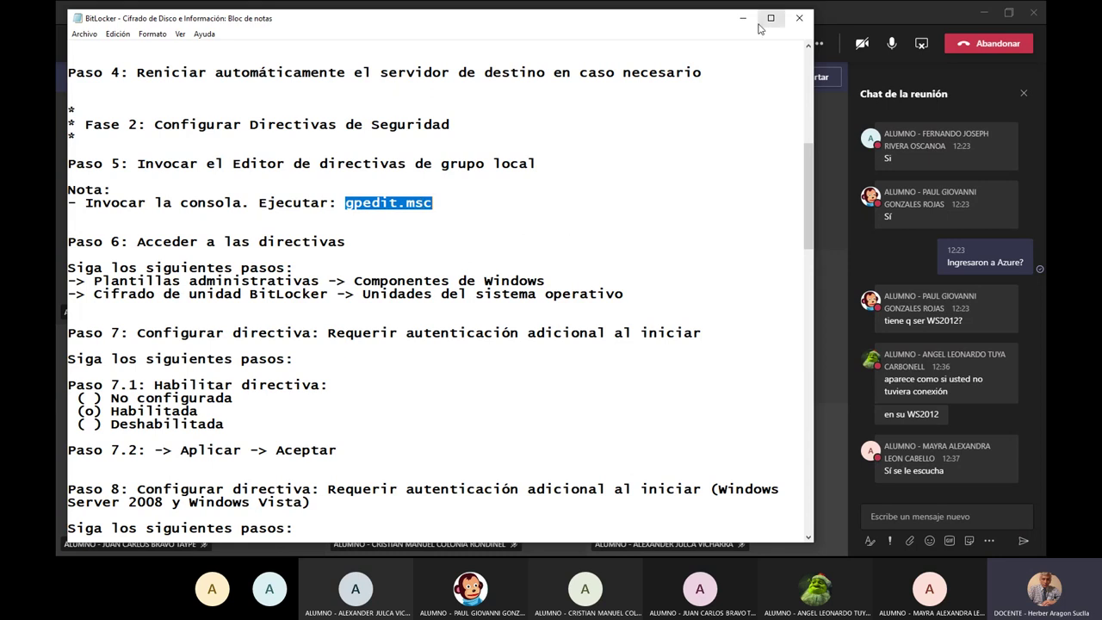
pyautogui.hotkey('alt', 'Tab')
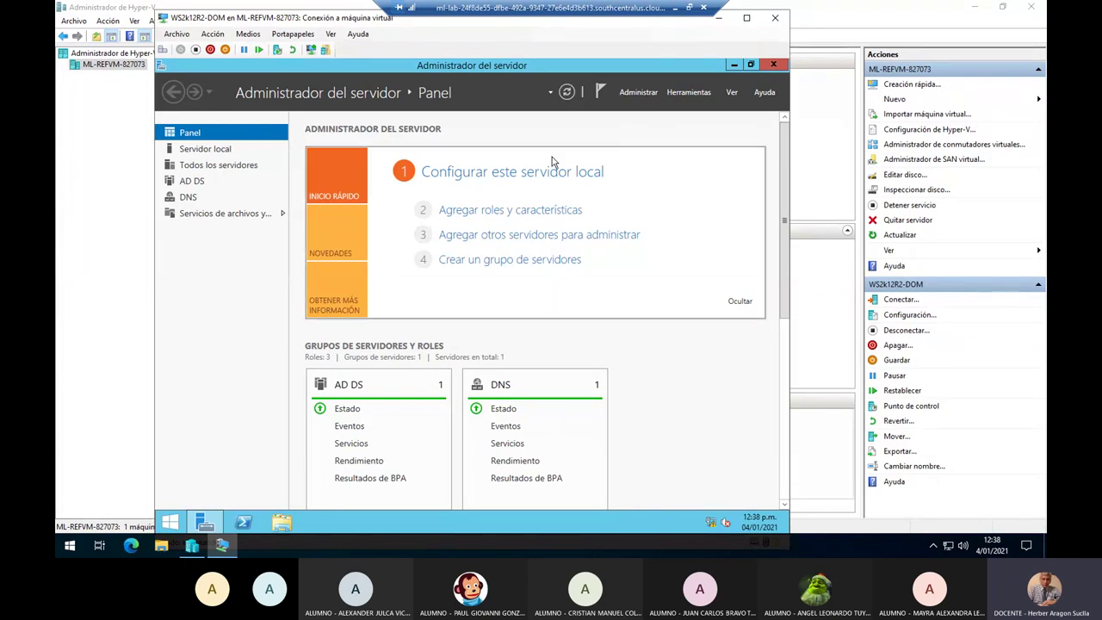
pyautogui.click(686, 95)
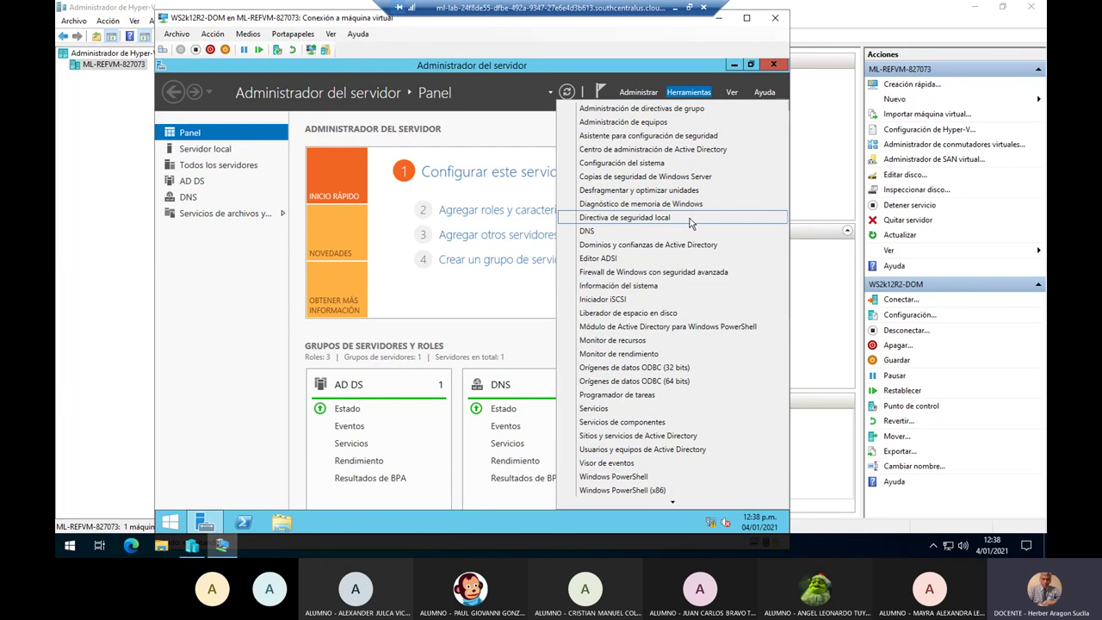
pyautogui.click(691, 220)
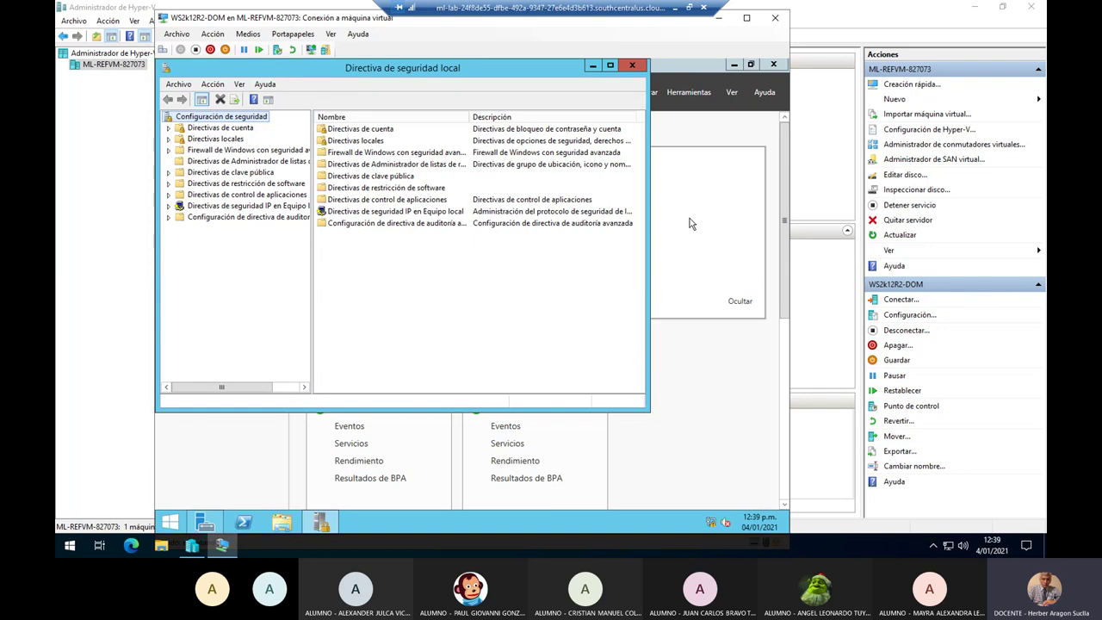
pyautogui.click(633, 66)
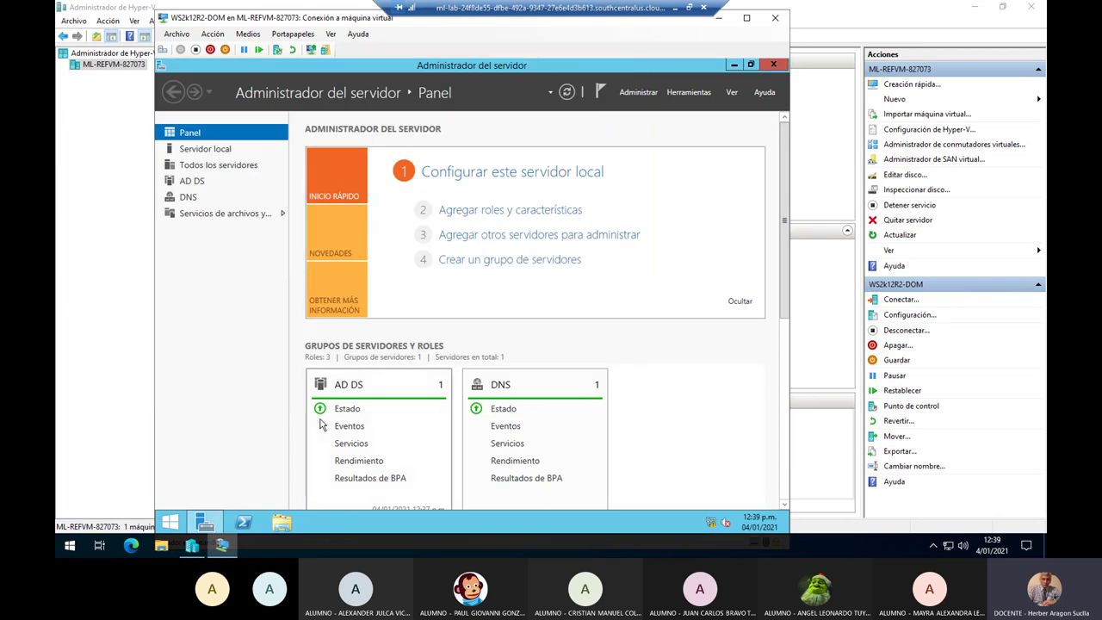
pyautogui.hotkey('alt', 'Tab')
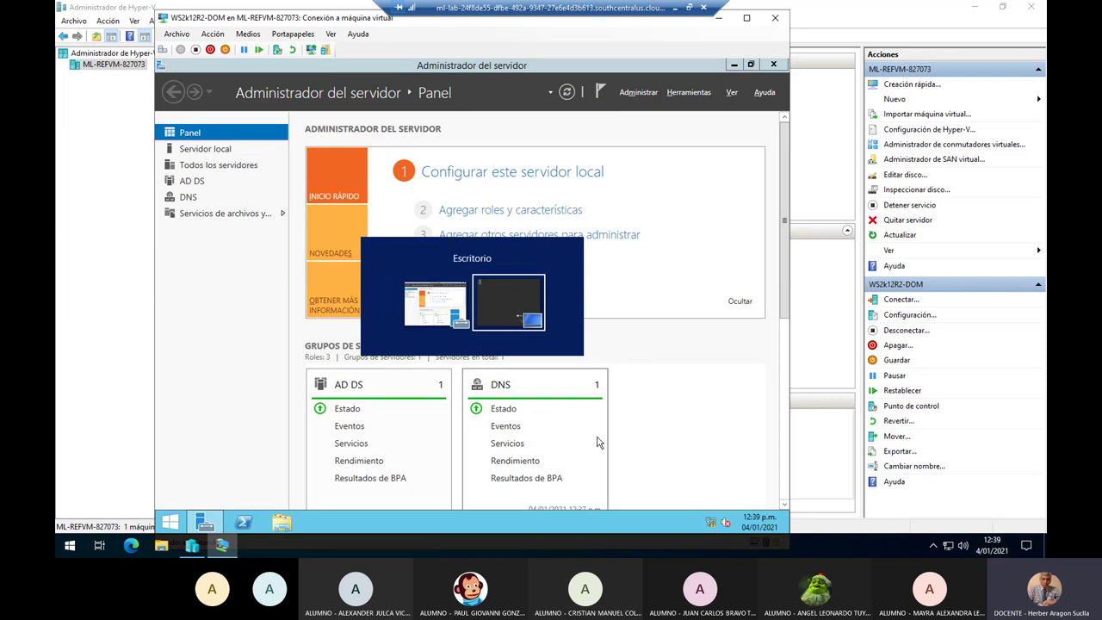
pyautogui.press('Escape')
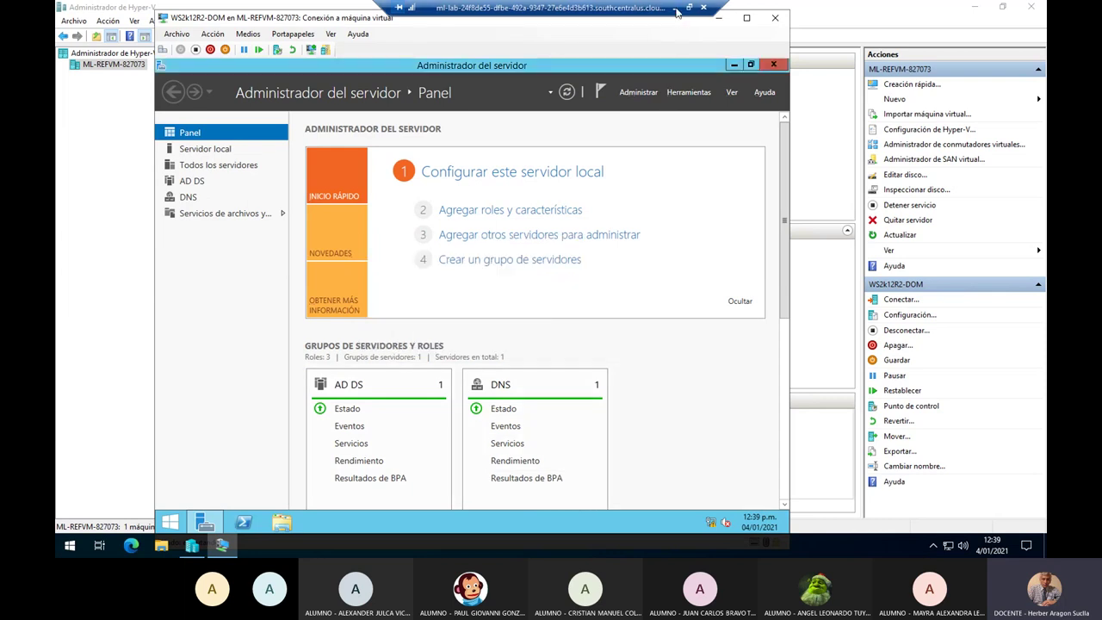
pyautogui.click(677, 8)
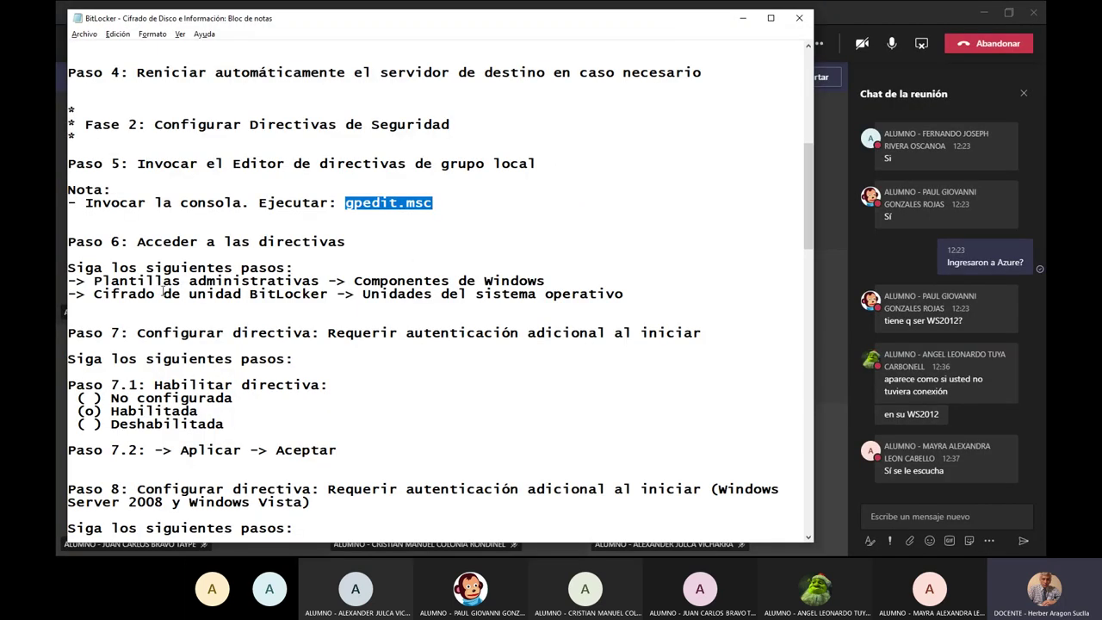
pyautogui.moveTo(262, 204); pyautogui.dragTo(466, 204)
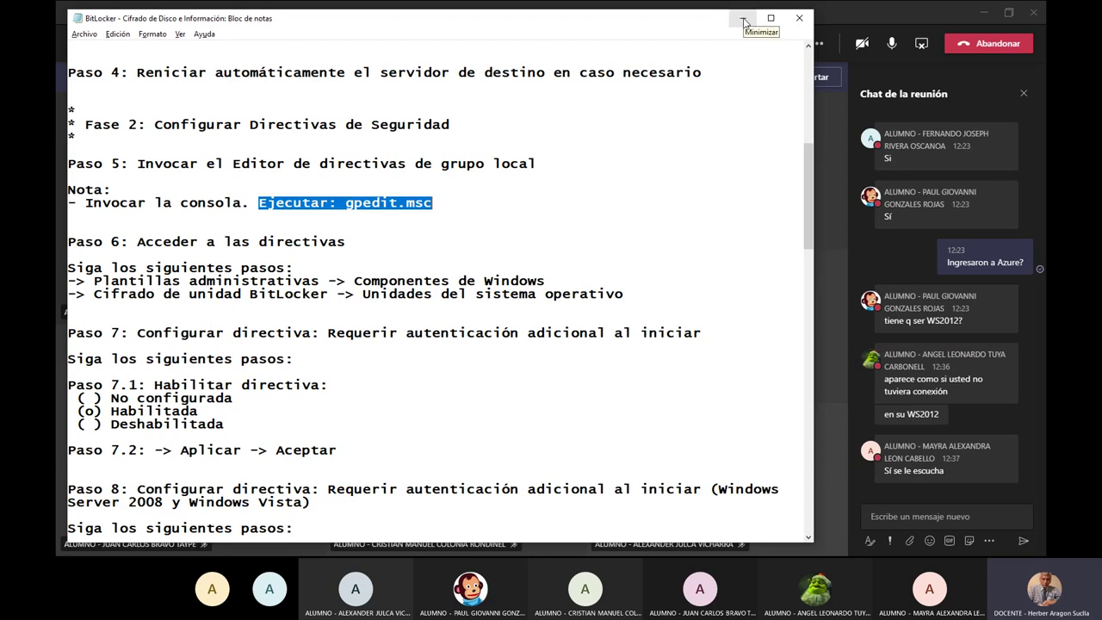
pyautogui.hotkey('alt', 'Tab')
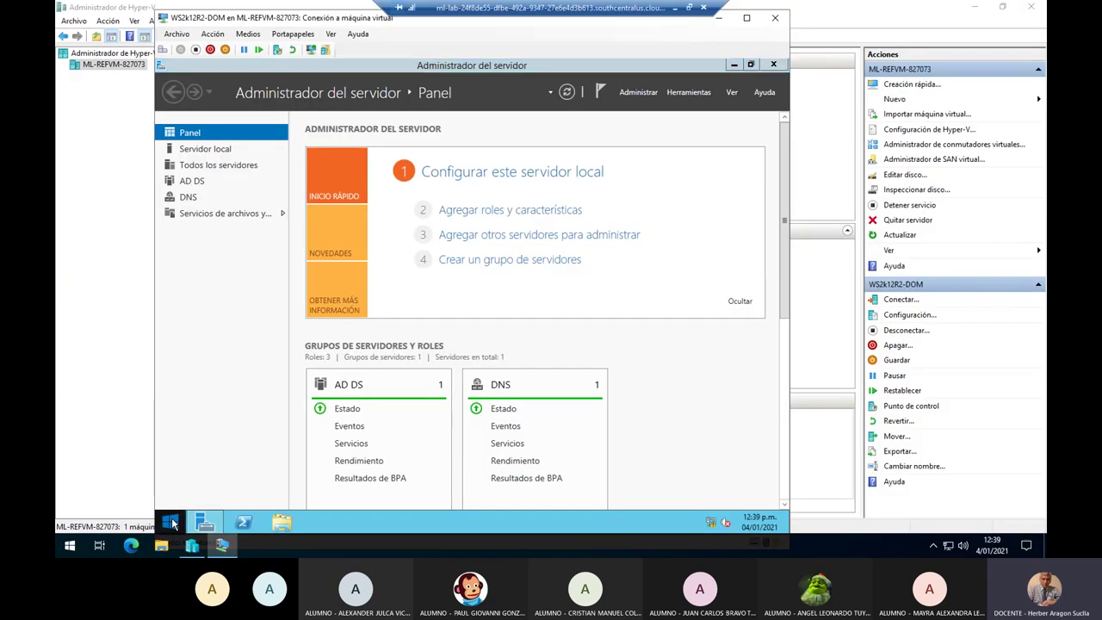
pyautogui.rightClick(173, 522)
pyautogui.click(242, 484)
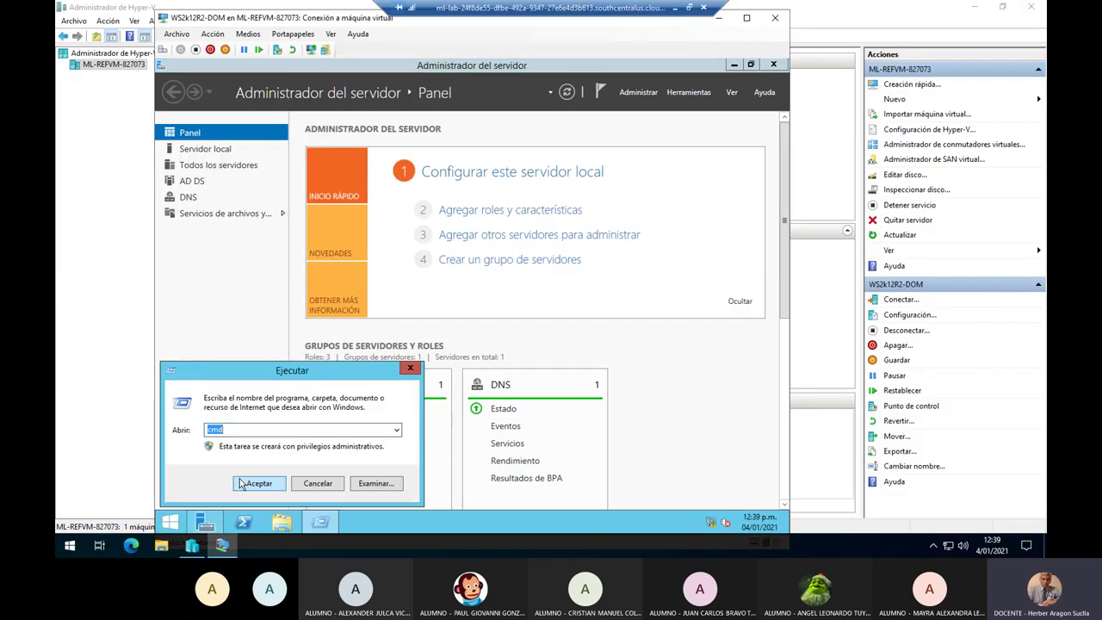
pyautogui.write('g')
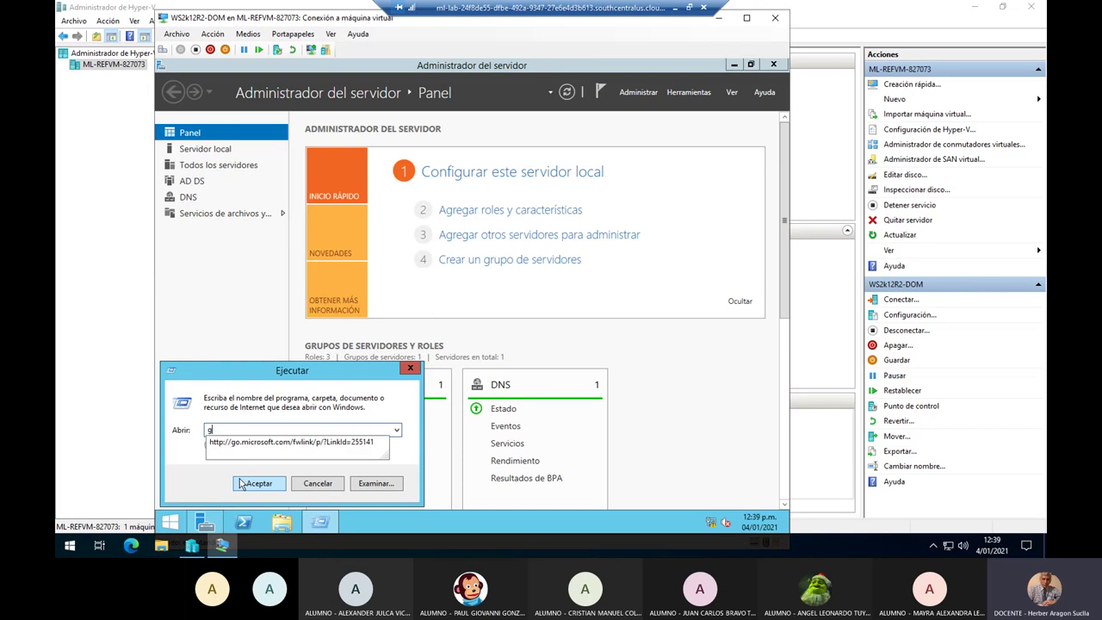
pyautogui.write('pedit.msc')
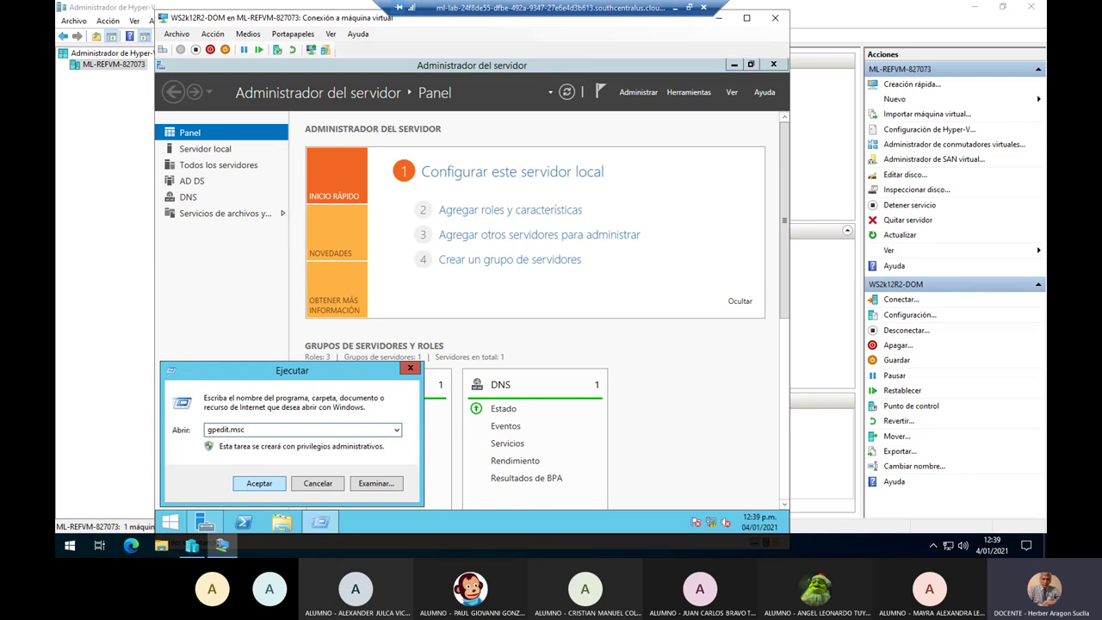
pyautogui.click(246, 483)
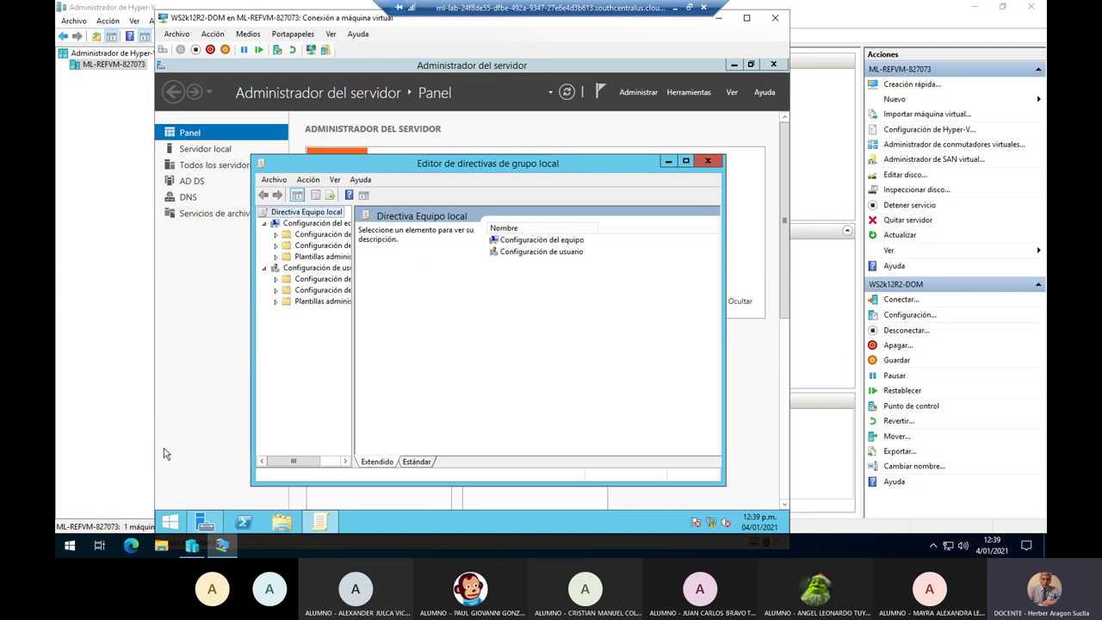
pyautogui.click(709, 162)
# Open an administrator Command Prompt and recolour it with color f2, then color 2f.
pyautogui.rightClick(169, 526)
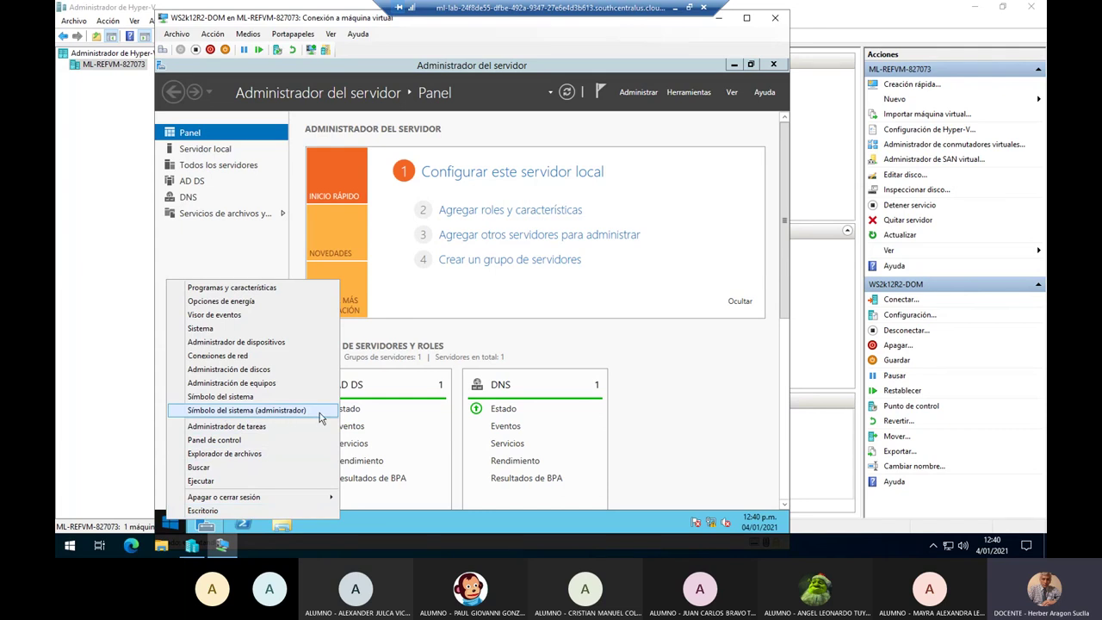
pyautogui.click(318, 410)
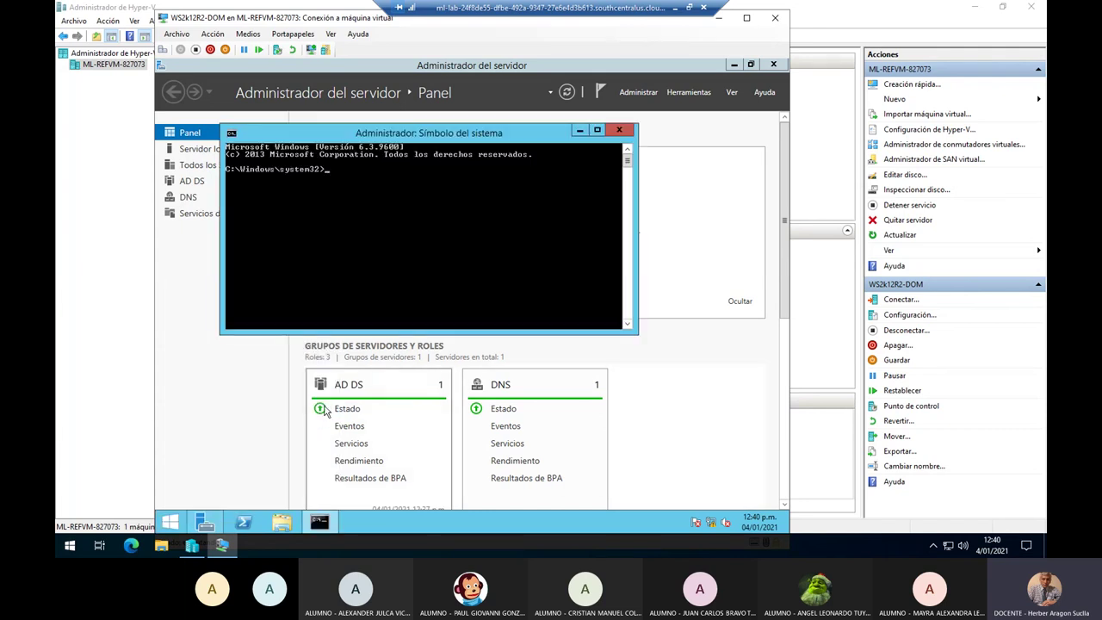
pyautogui.write('col')
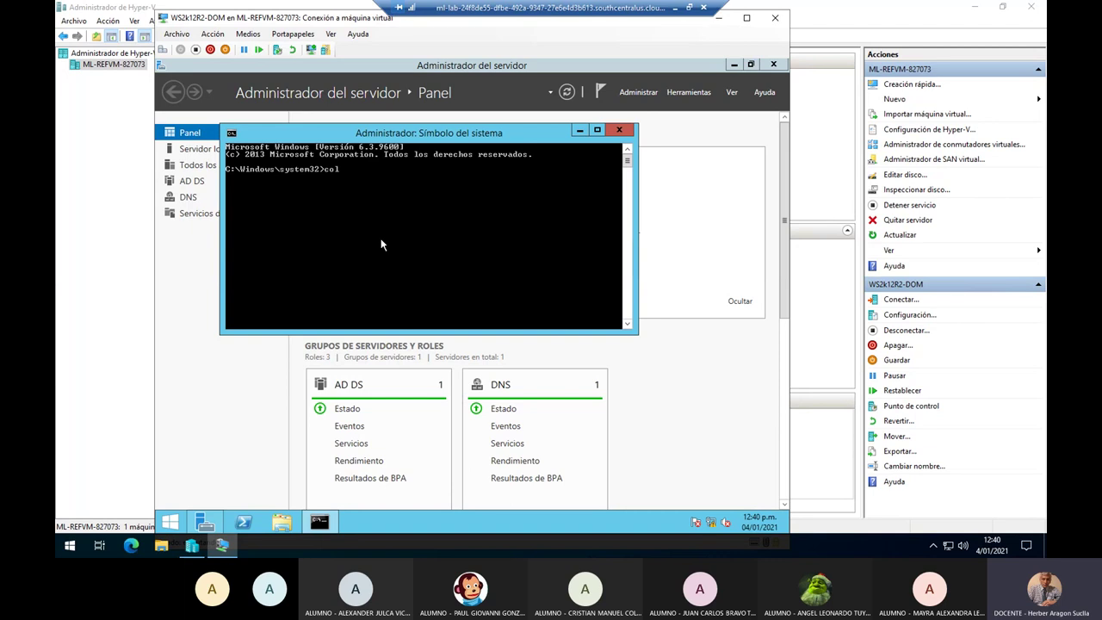
pyautogui.write('or f2')
pyautogui.press('Return')
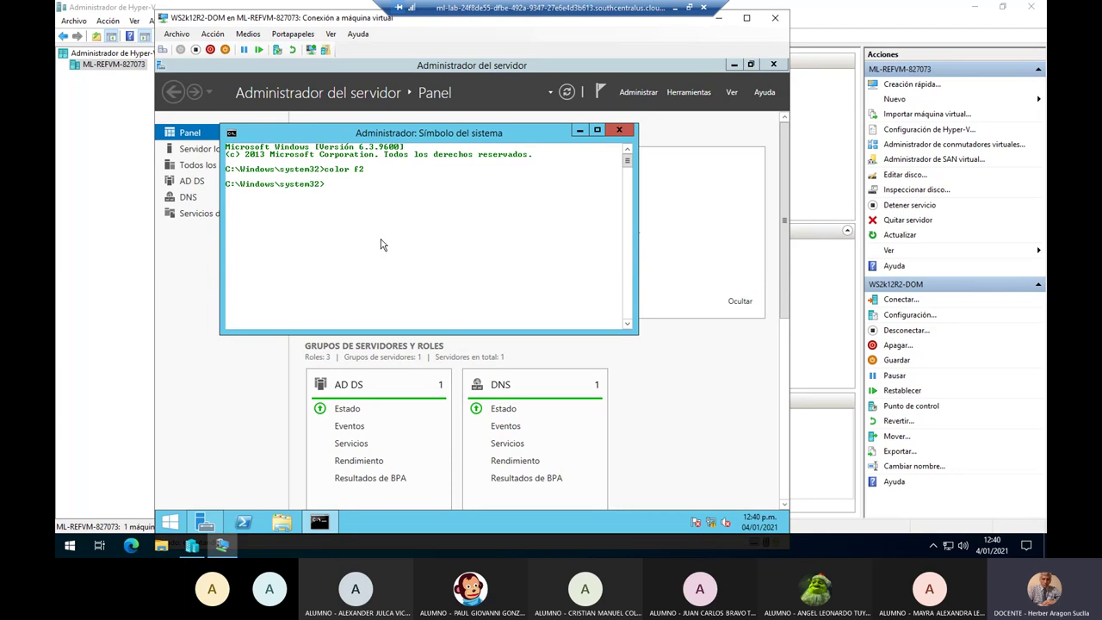
pyautogui.write('color 2f')
pyautogui.press('Return')
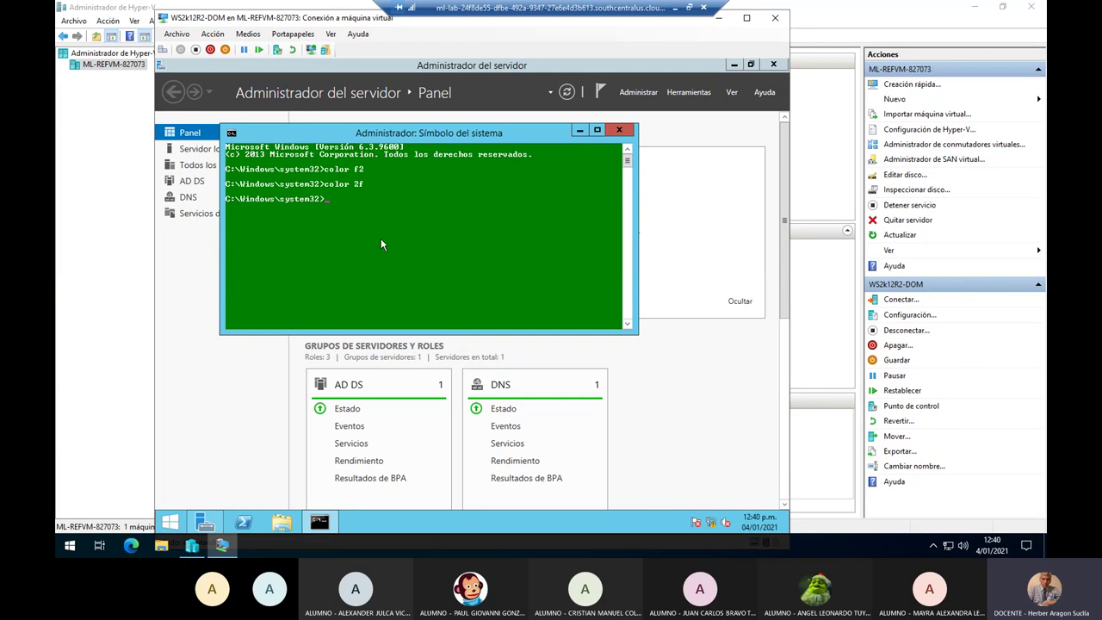
# Maximize the console and list the system32 .msc files with dir *.msc /w.
pyautogui.click(600, 132)
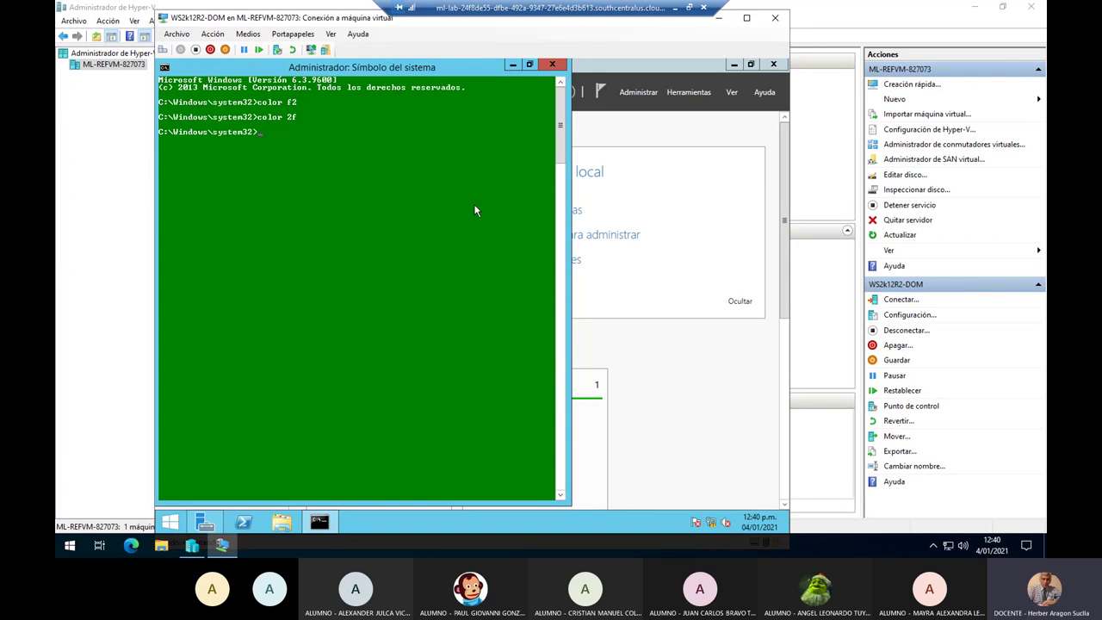
pyautogui.write('*')
pyautogui.press('Return')
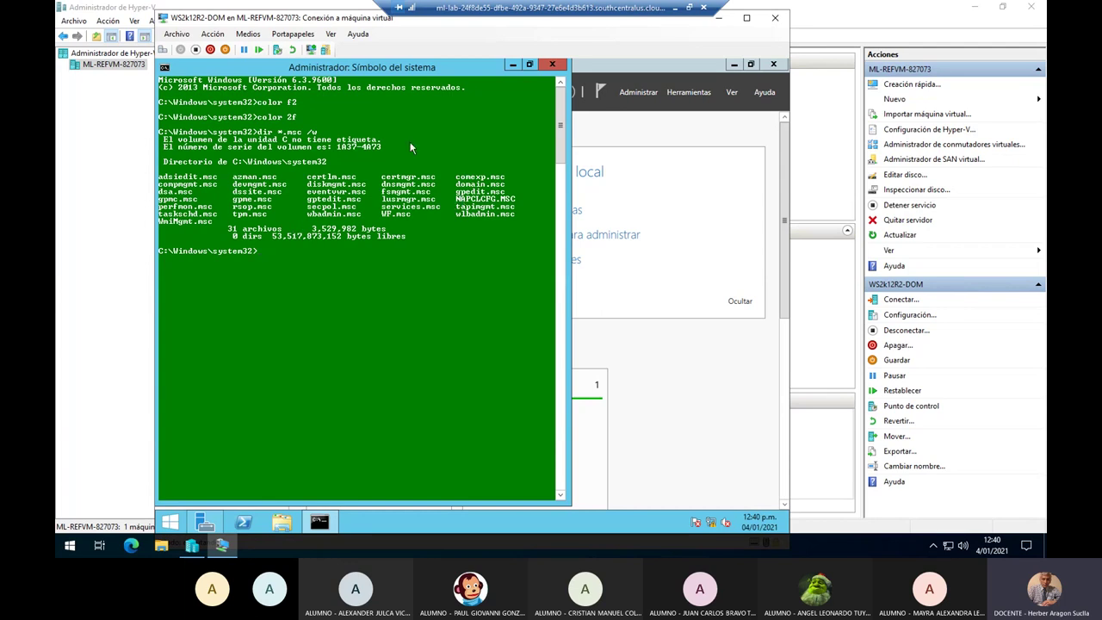
# Mark and copy gpedit.msc from the console's file listing.
pyautogui.rightClick(379, 75)
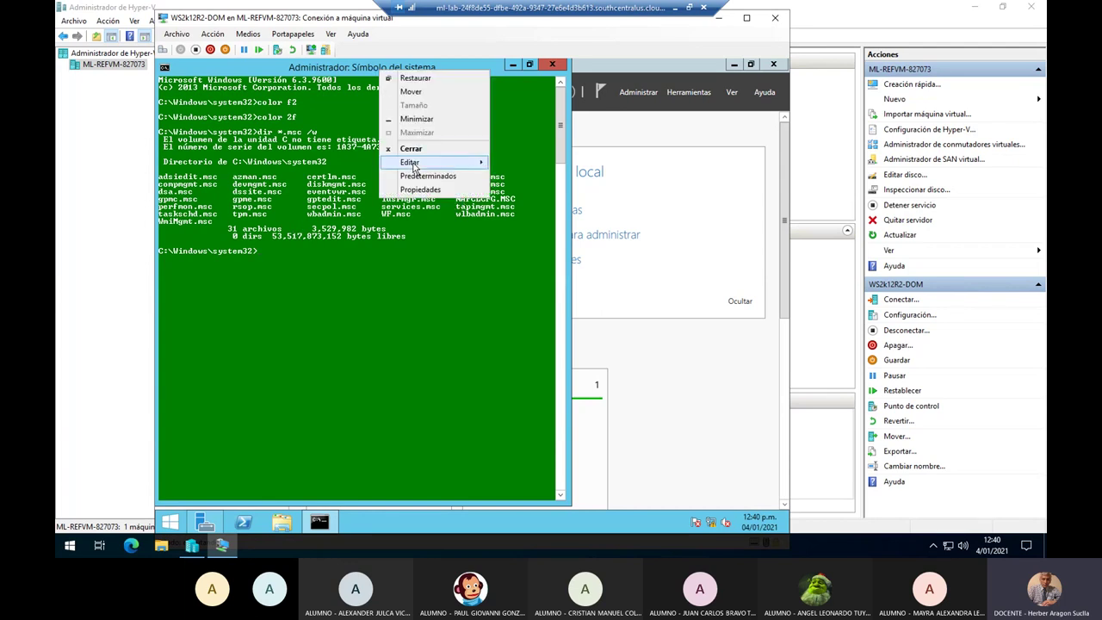
pyautogui.moveTo(475, 169)
pyautogui.click(517, 164)
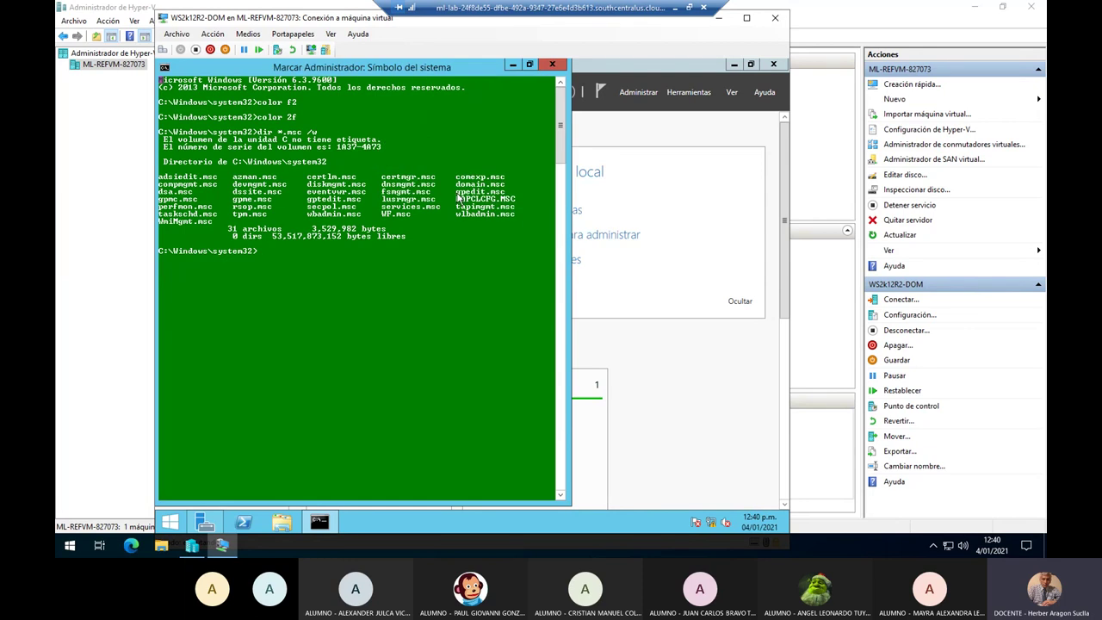
pyautogui.moveTo(457, 191); pyautogui.dragTo(505, 195)
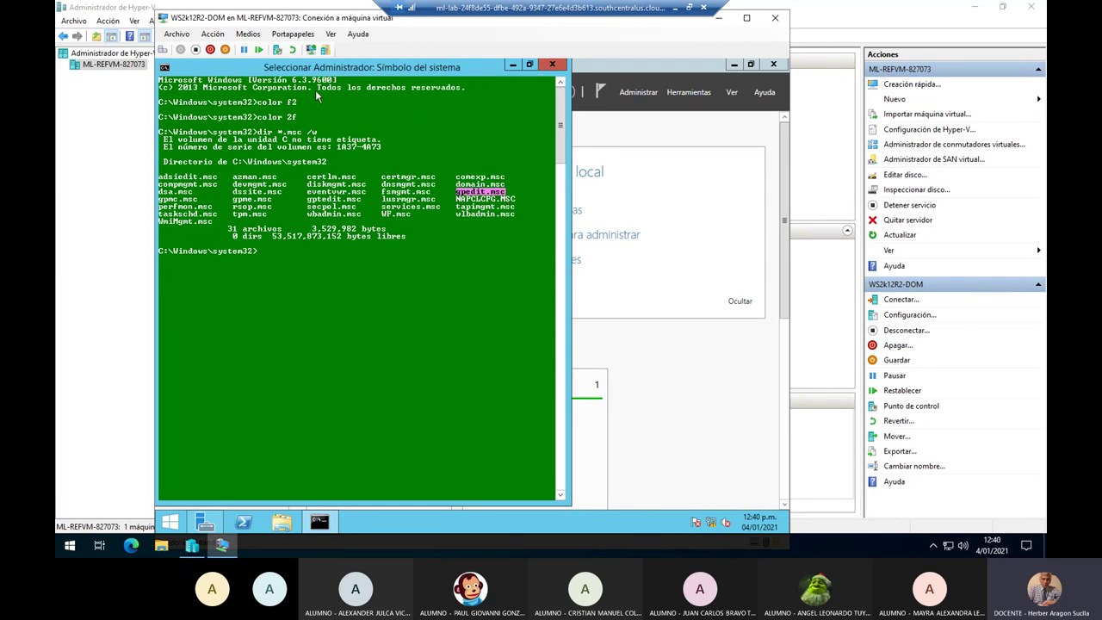
pyautogui.rightClick(305, 69)
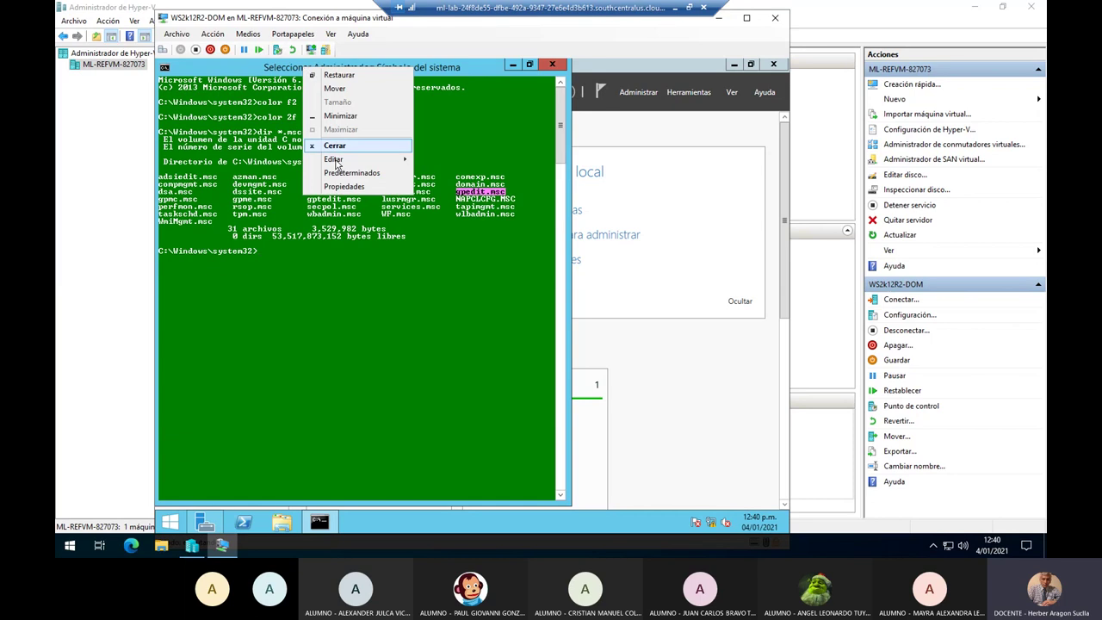
pyautogui.moveTo(337, 164)
pyautogui.click(444, 173)
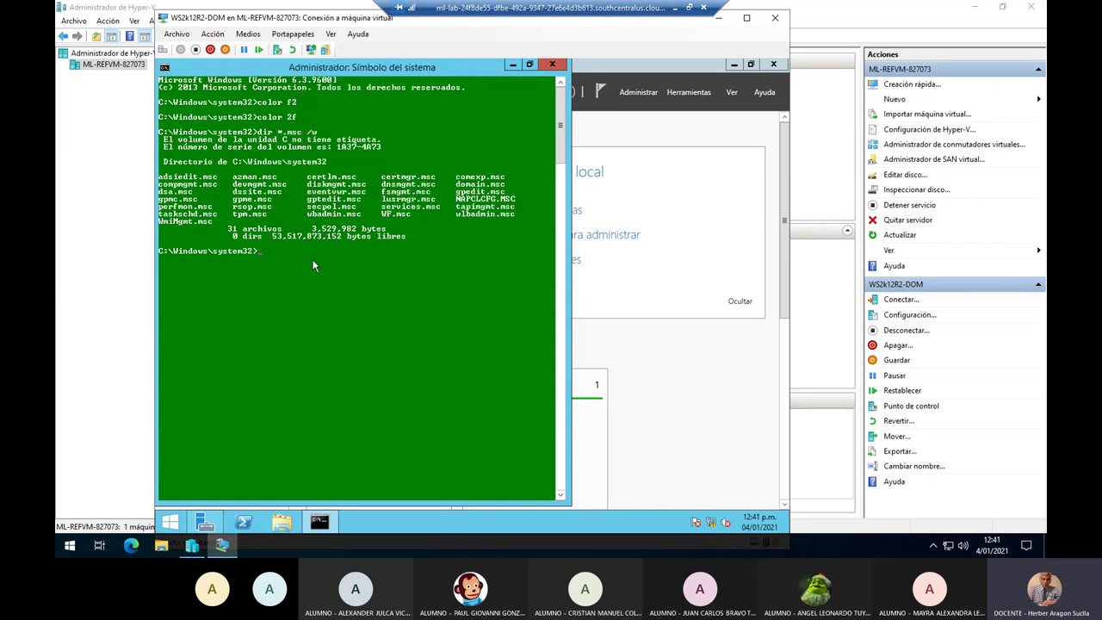
# Paste gpedit.msc at the prompt and run it to open the Group Policy Editor.
pyautogui.rightClick(313, 263)
pyautogui.click(340, 298)
pyautogui.press('Return')
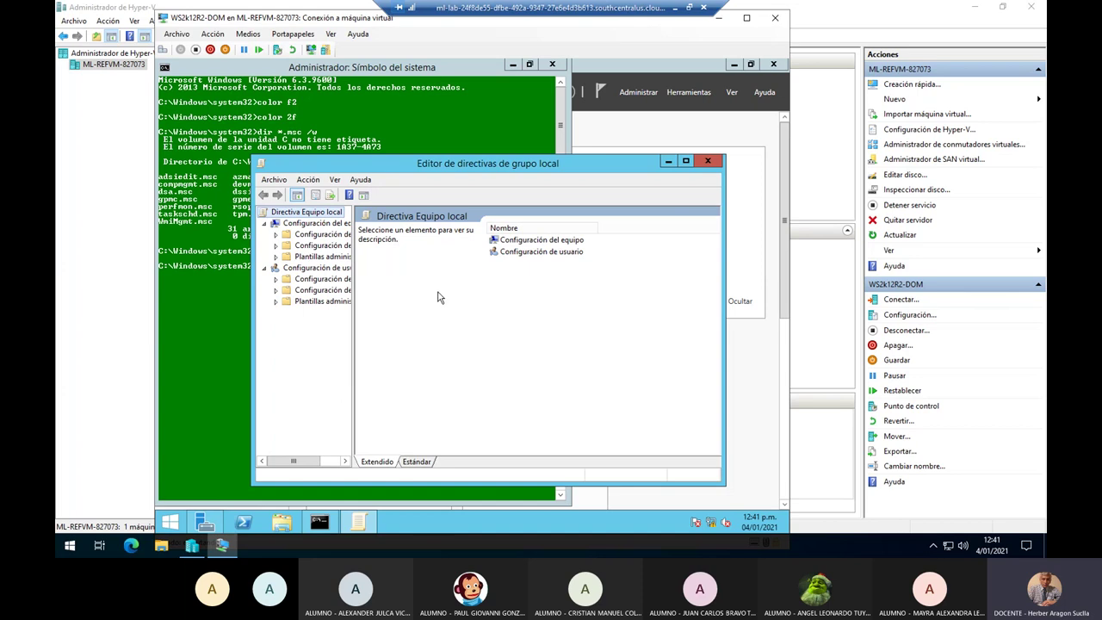
# Maximize the policy editor, widen the tree pane, and expand Configuración del equipo > Plantillas administrativas.
pyautogui.click(686, 163)
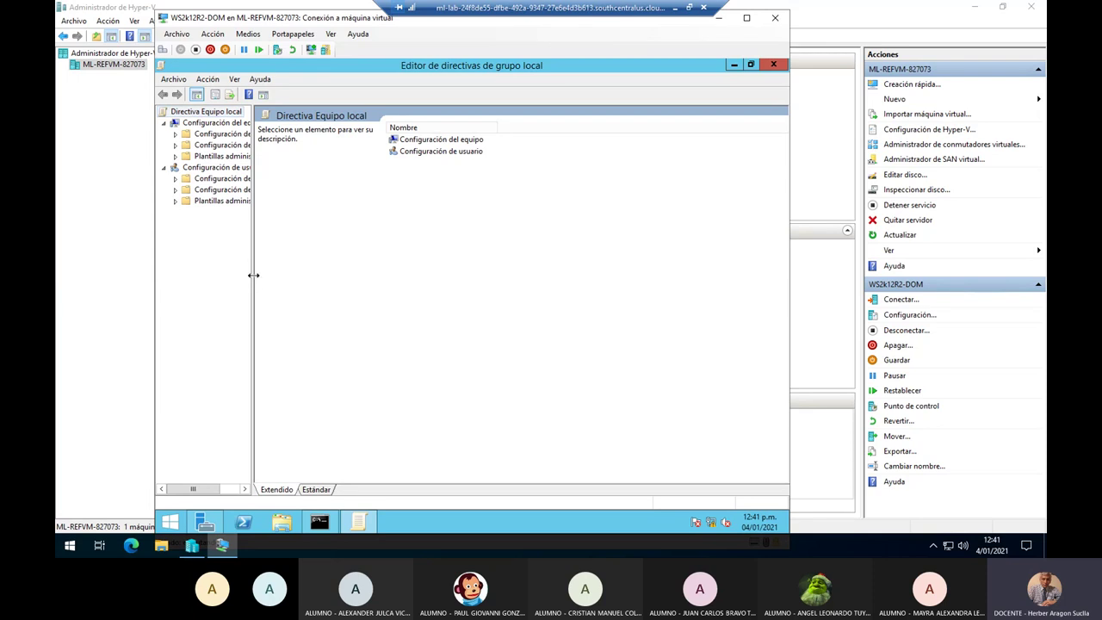
pyautogui.moveTo(253, 275); pyautogui.dragTo(314, 275)
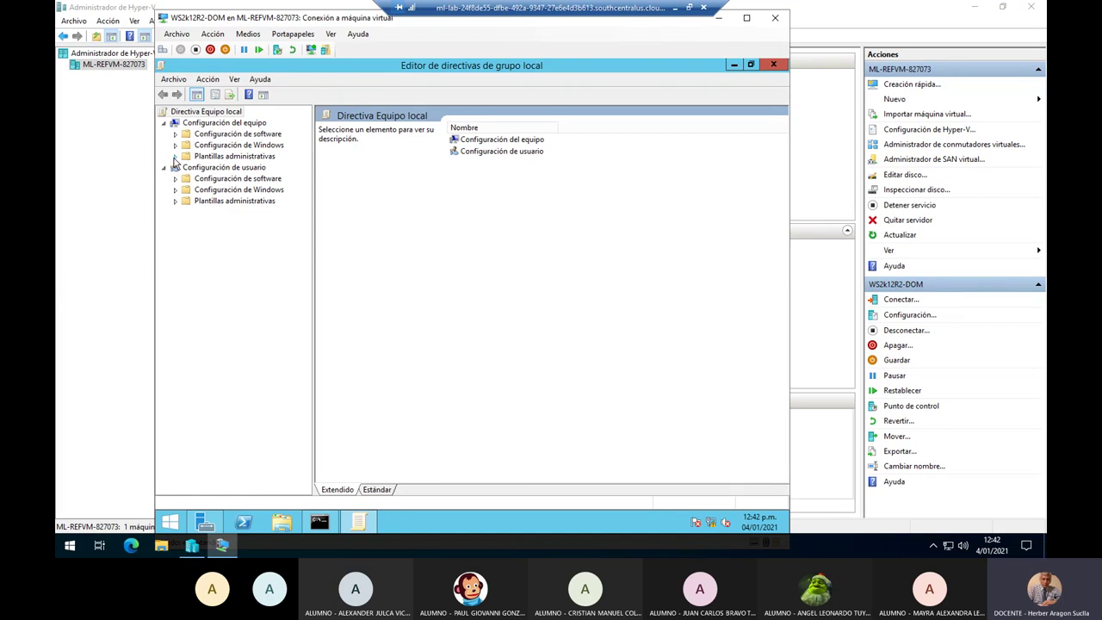
pyautogui.click(175, 158)
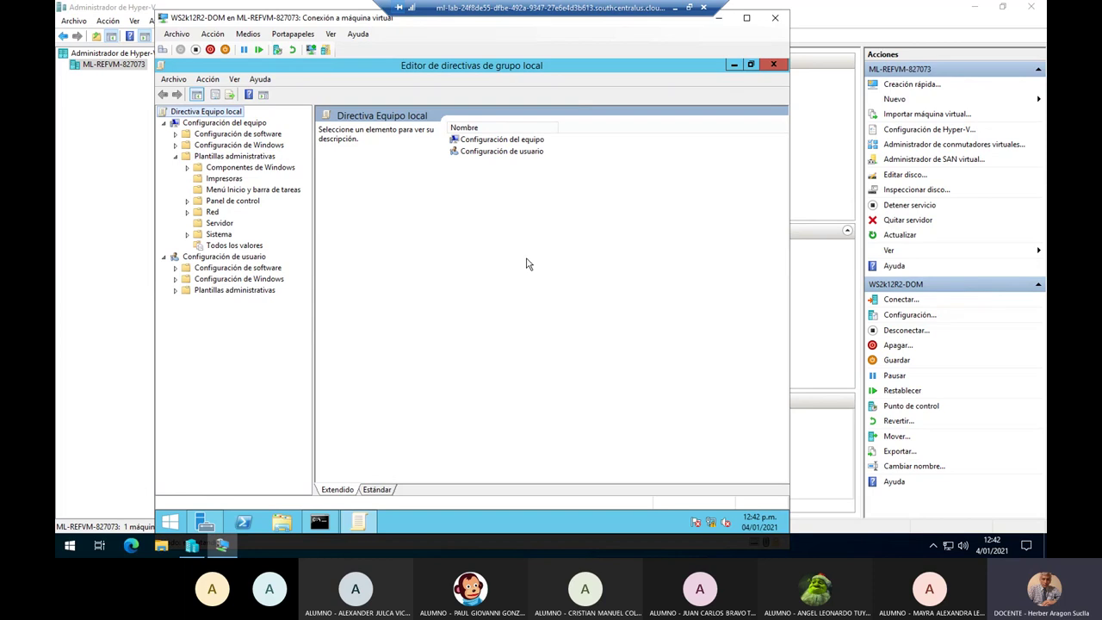
pyautogui.hotkey('alt', 'Tab')
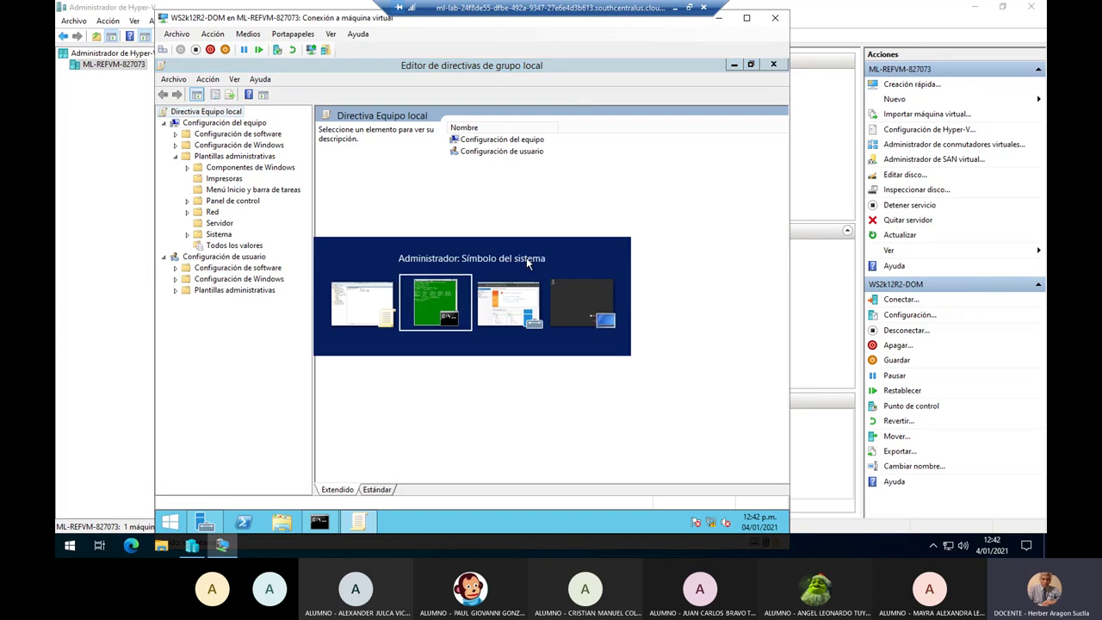
pyautogui.press('Escape')
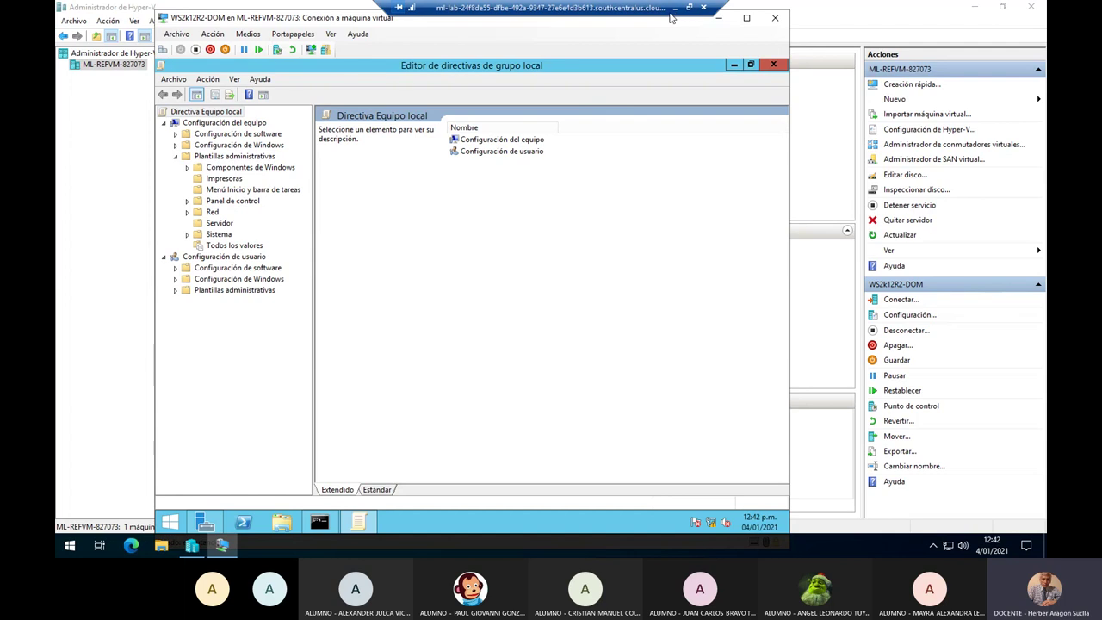
pyautogui.click(675, 10)
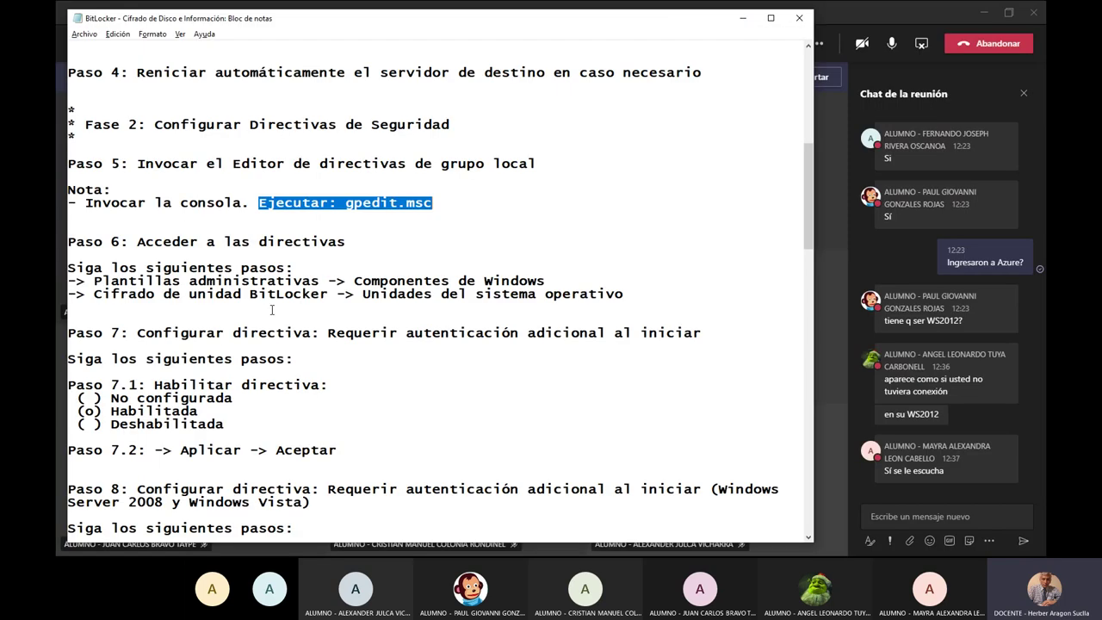
pyautogui.moveTo(94, 282); pyautogui.dragTo(328, 282)
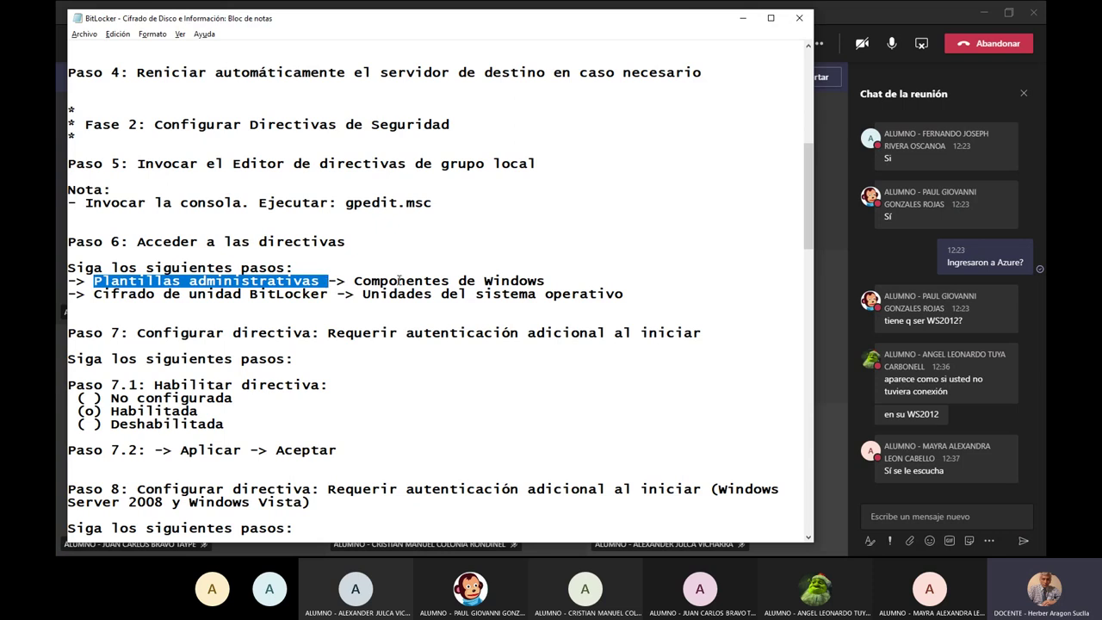
pyautogui.moveTo(361, 281); pyautogui.dragTo(546, 283)
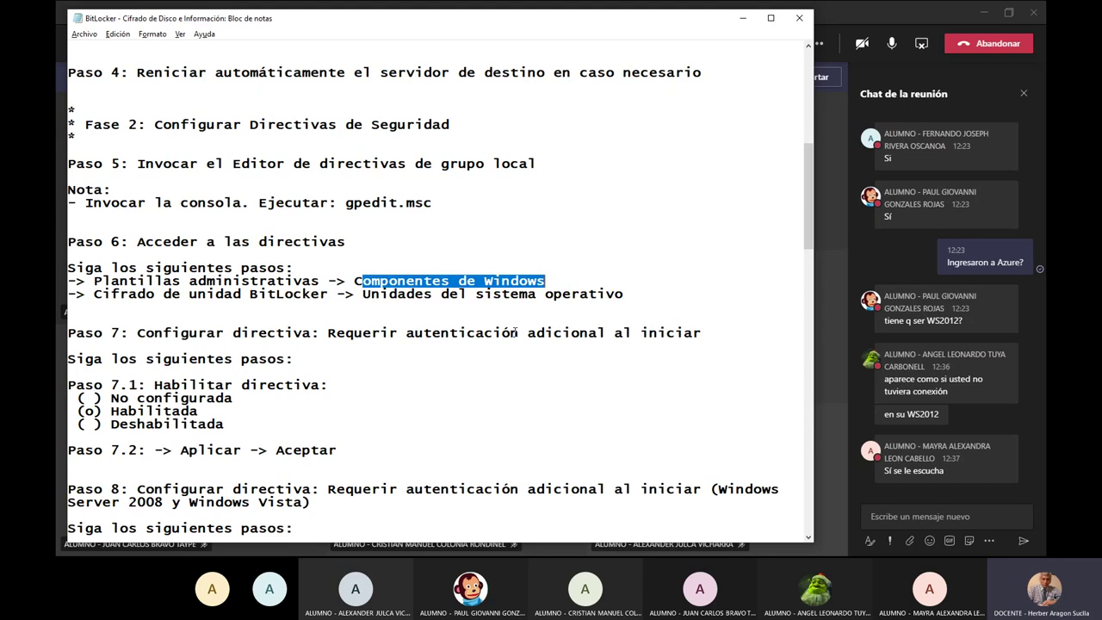
pyautogui.hotkey('alt', 'Tab')
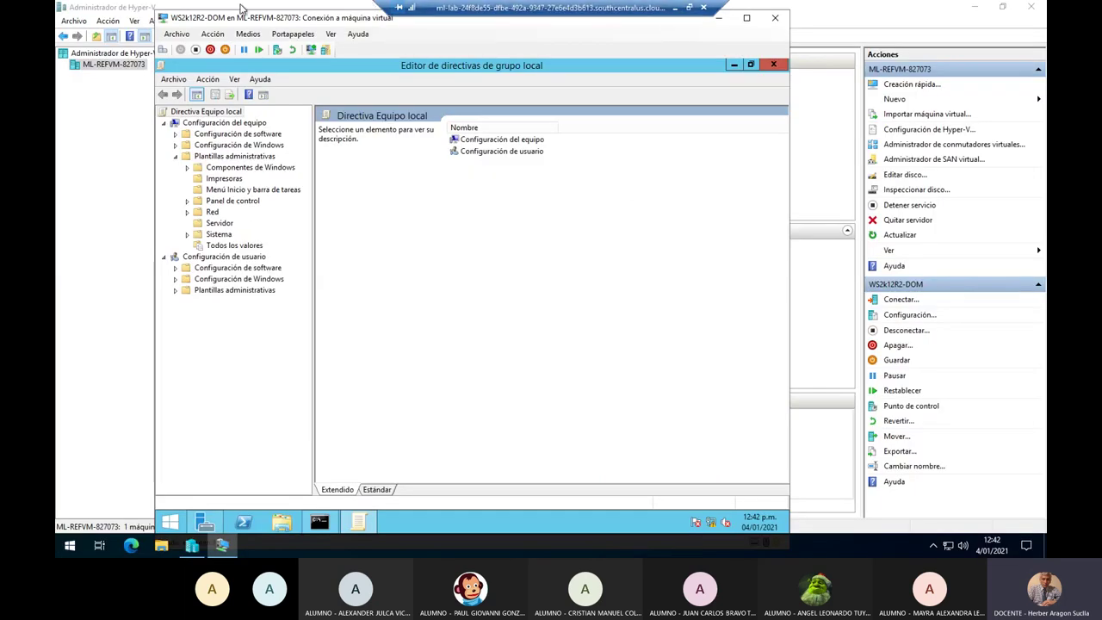
# Expand Componentes de Windows and check the guide's Cifrado de unidad BitLocker step.
pyautogui.click(186, 168)
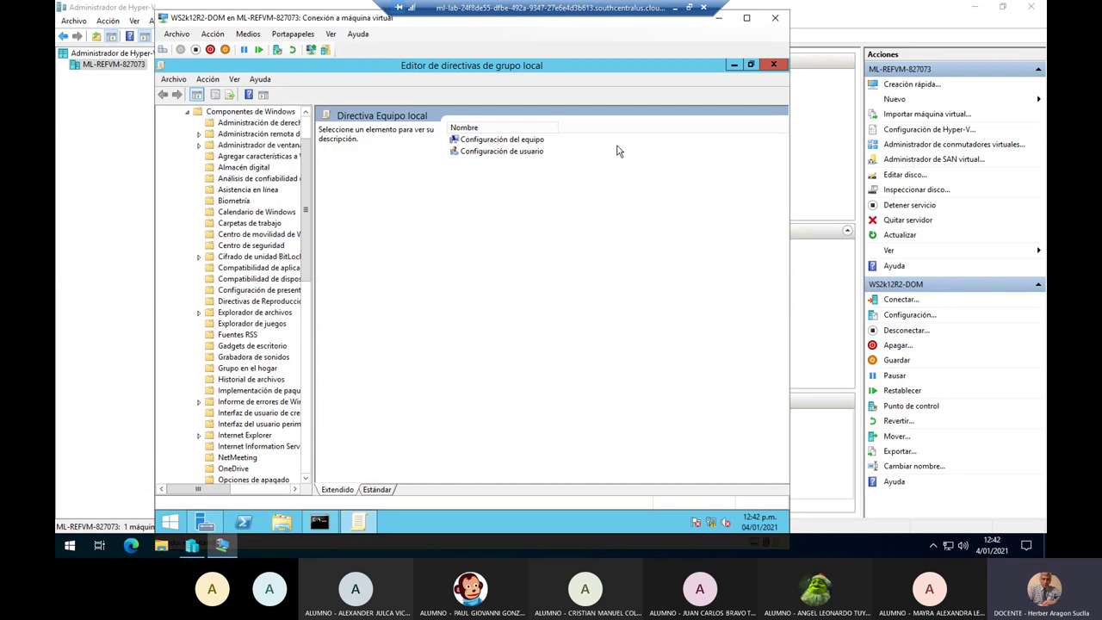
pyautogui.click(676, 11)
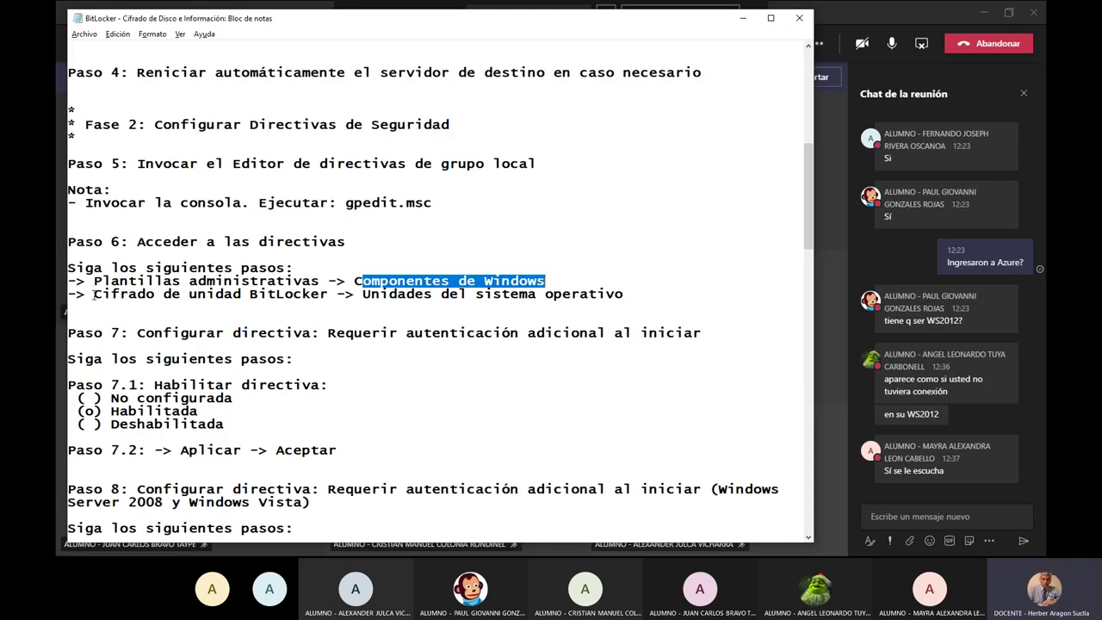
pyautogui.moveTo(94, 294); pyautogui.dragTo(326, 298)
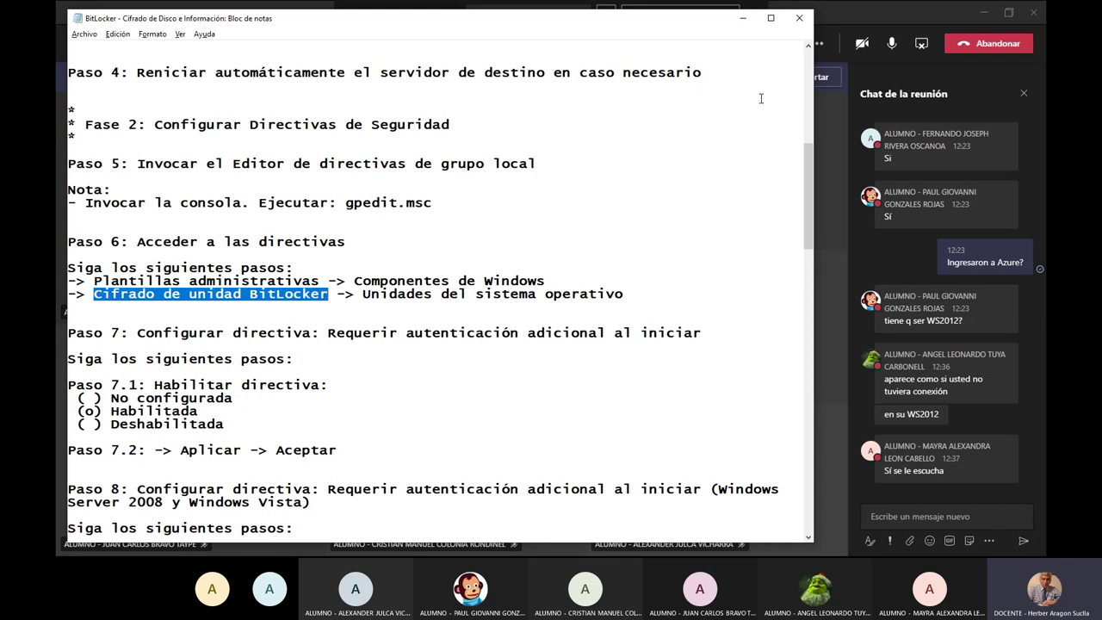
pyautogui.hotkey('alt', 'Tab')
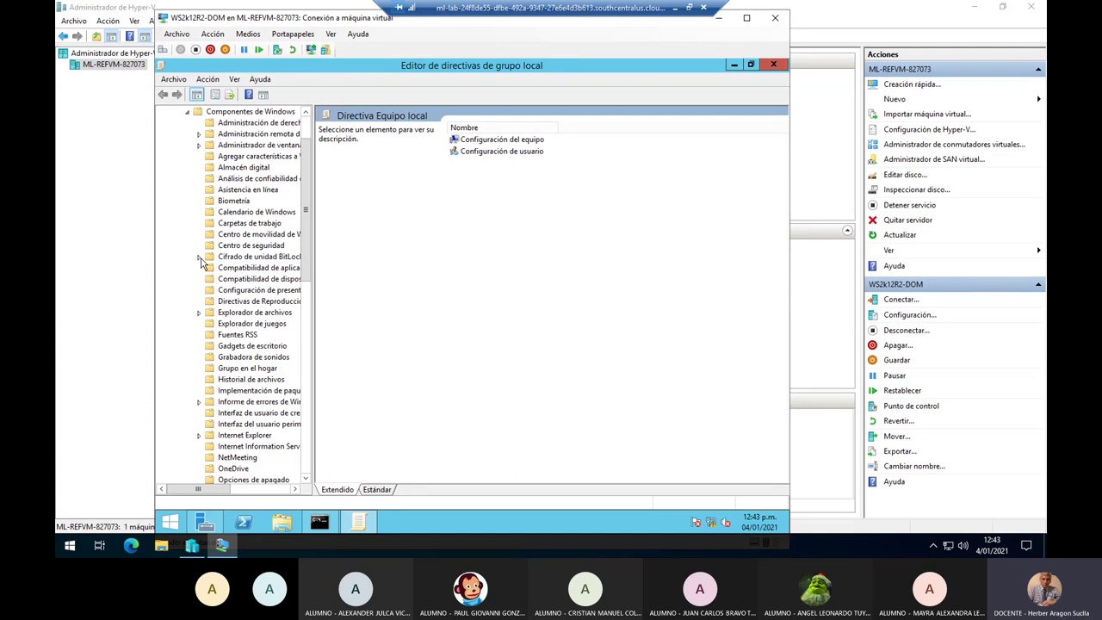
# Expand Cifrado de unidad BitLocker, widen the tree, and mark the guide's Unidades del sistema operativo step.
pyautogui.click(199, 258)
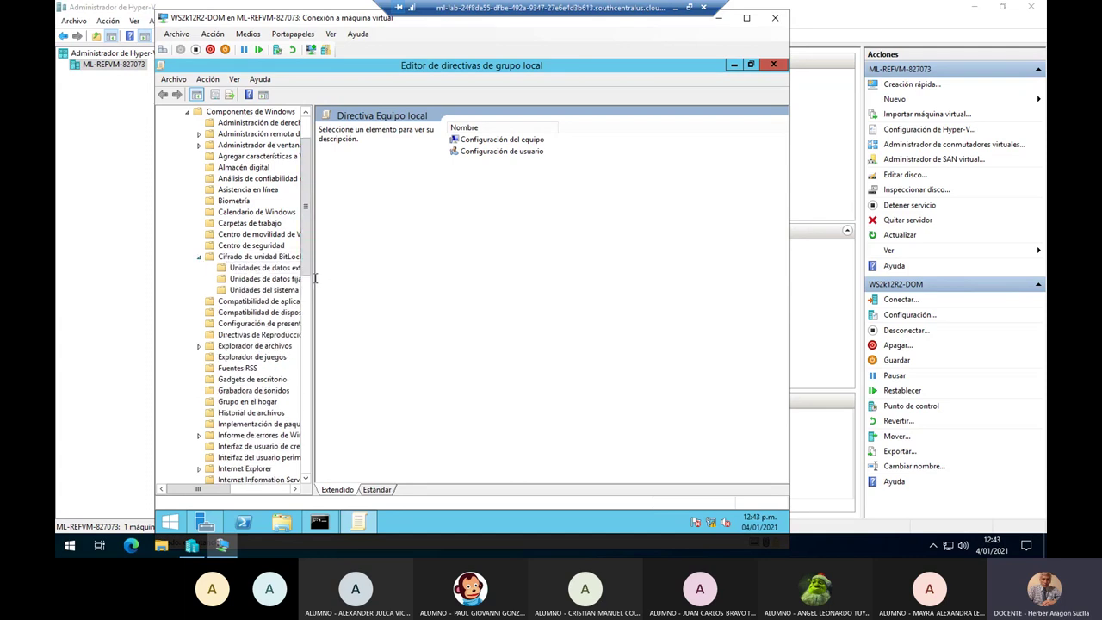
pyautogui.moveTo(312, 278); pyautogui.dragTo(358, 282)
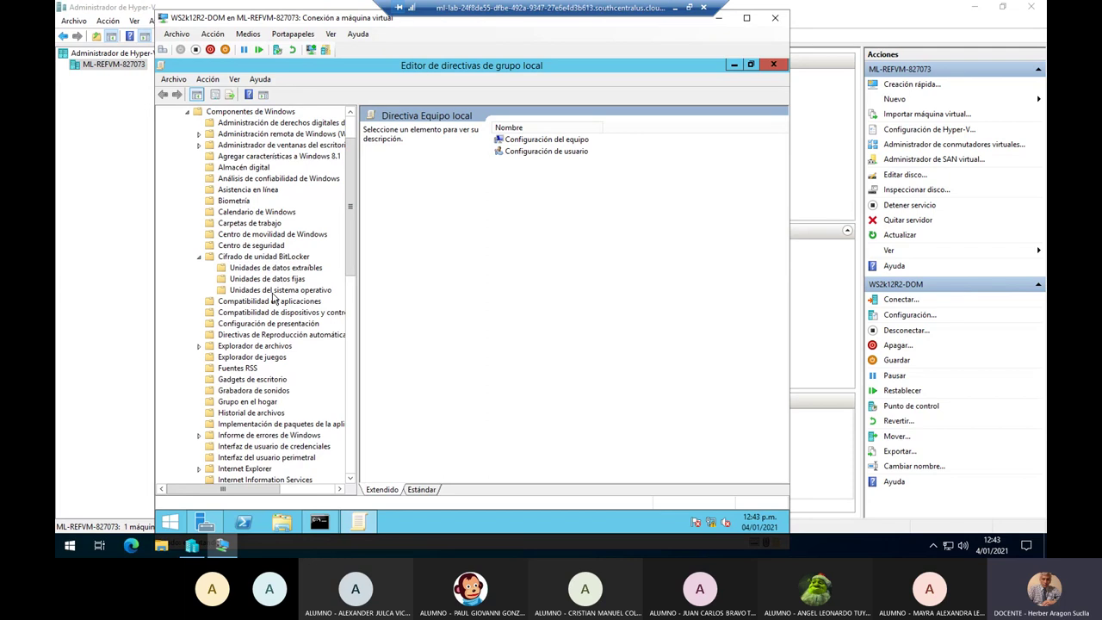
pyautogui.hotkey('alt', 'Tab')
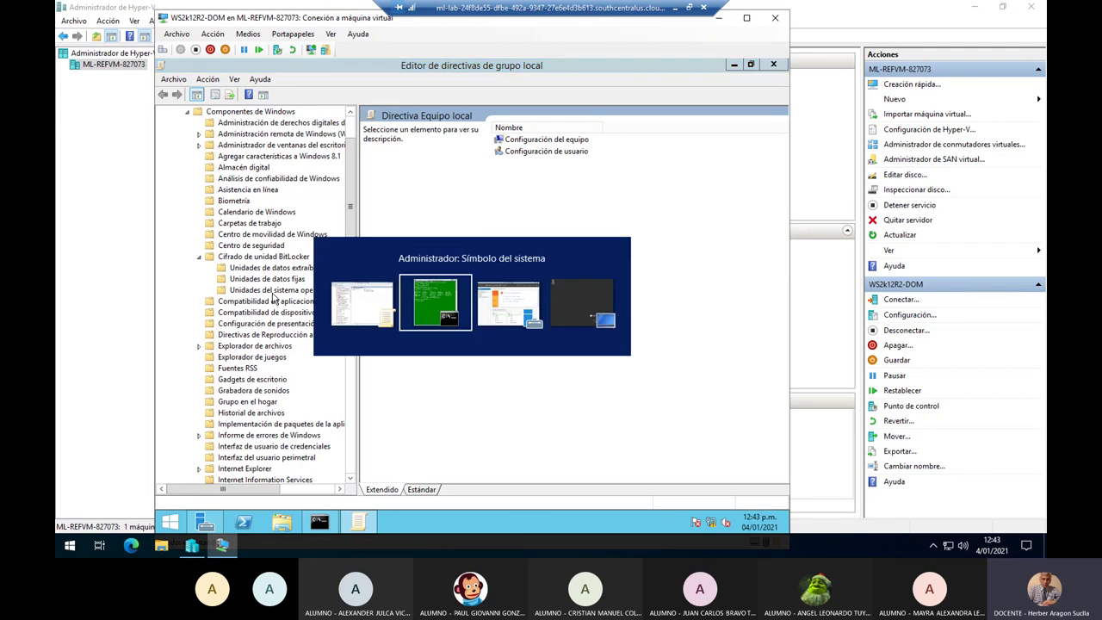
pyautogui.click(676, 10)
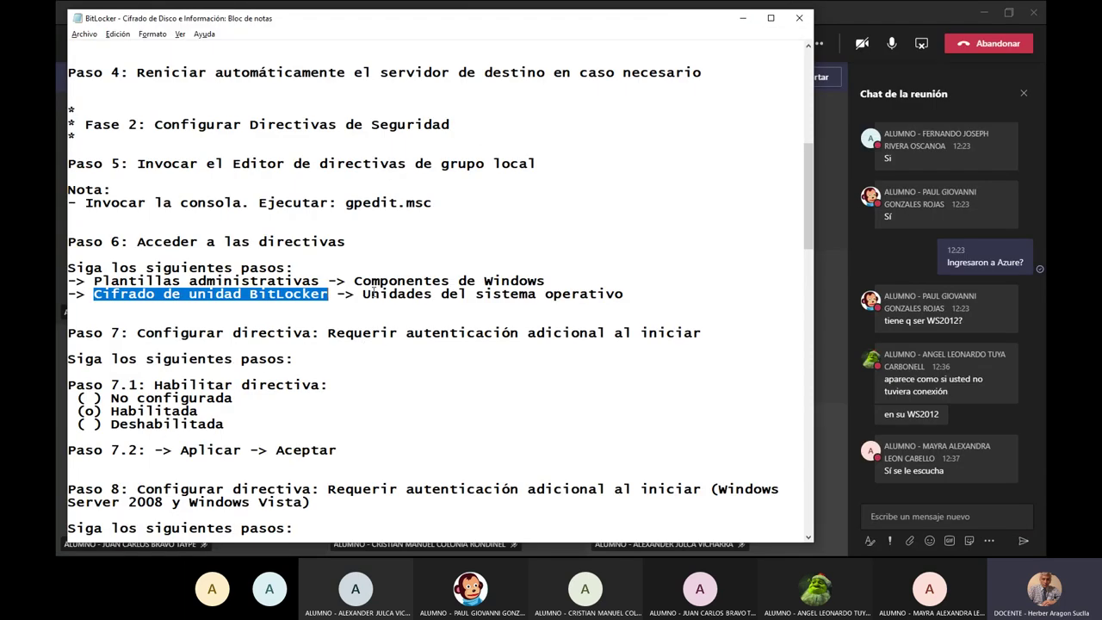
pyautogui.moveTo(361, 294); pyautogui.dragTo(619, 303)
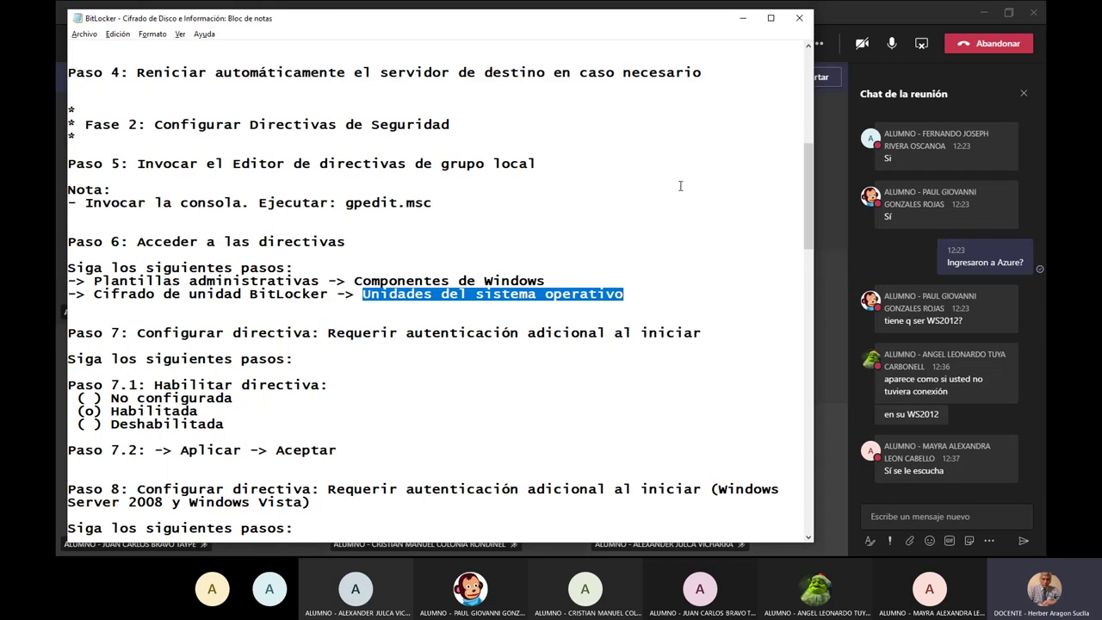
# Show the Unidades del sistema operativo policies in Extendido view and widen the Configuración column.
pyautogui.hotkey('alt', 'Tab')
pyautogui.click(293, 291)
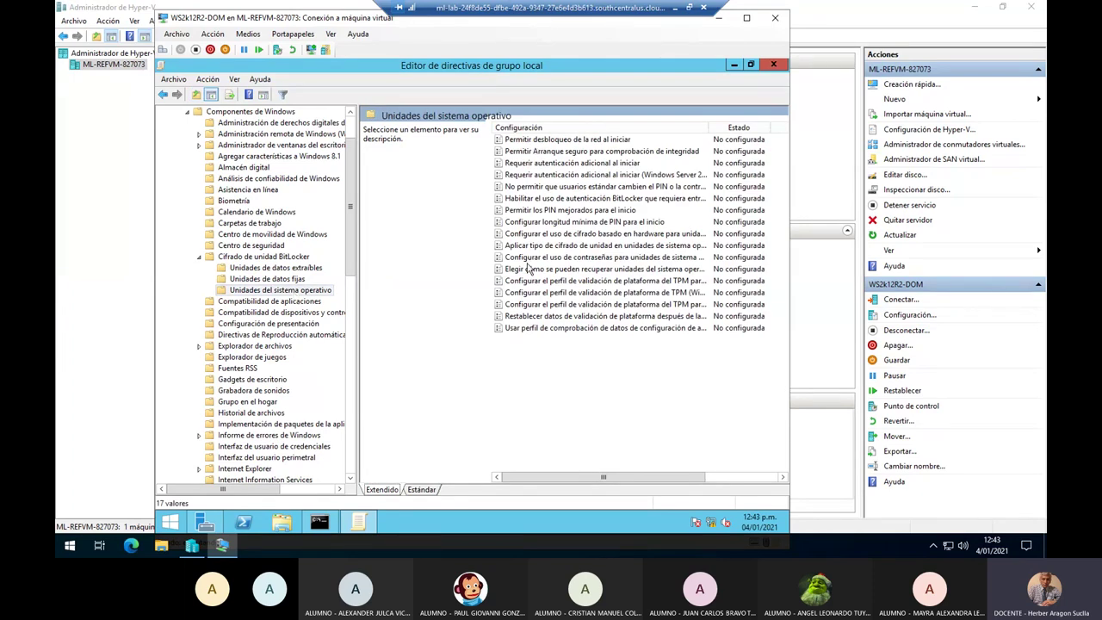
pyautogui.click(422, 490)
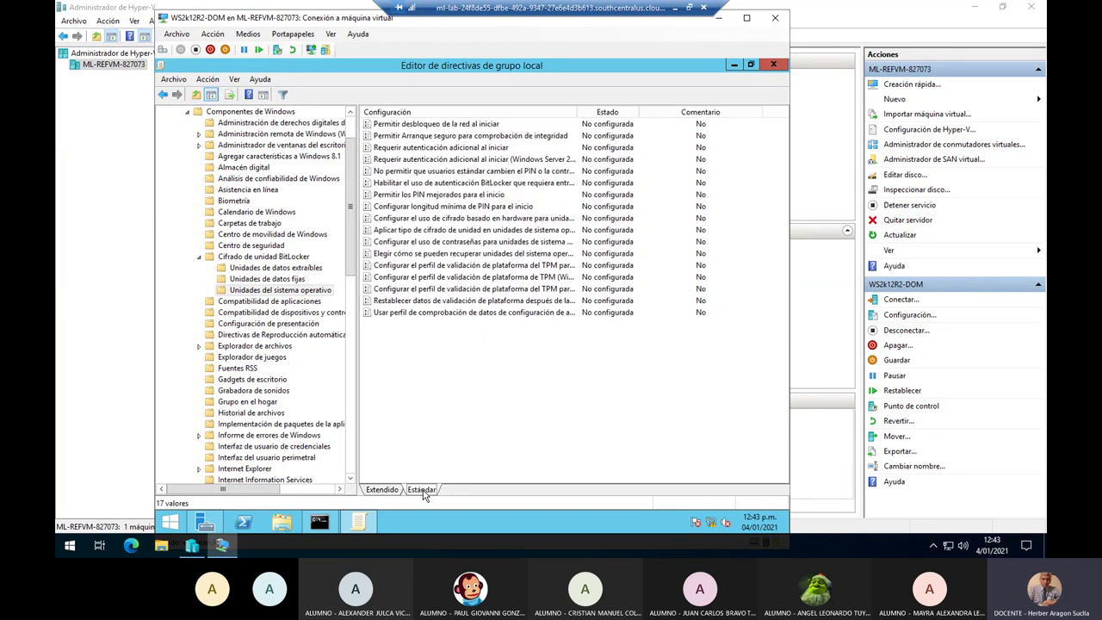
pyautogui.click(384, 490)
pyautogui.moveTo(581, 112); pyautogui.dragTo(702, 111)
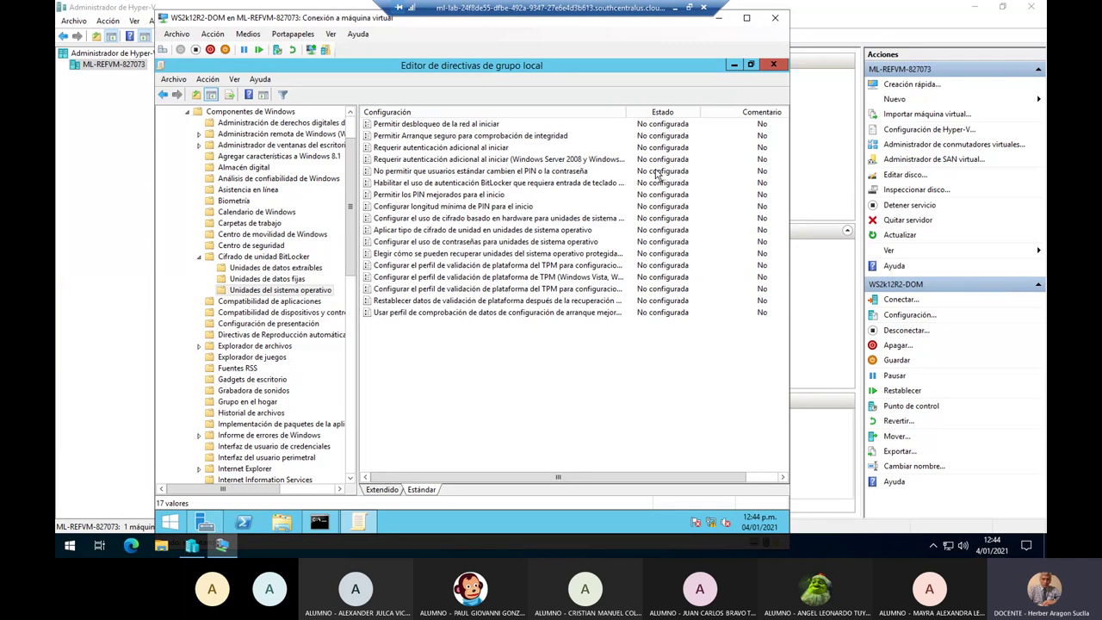
pyautogui.click(676, 8)
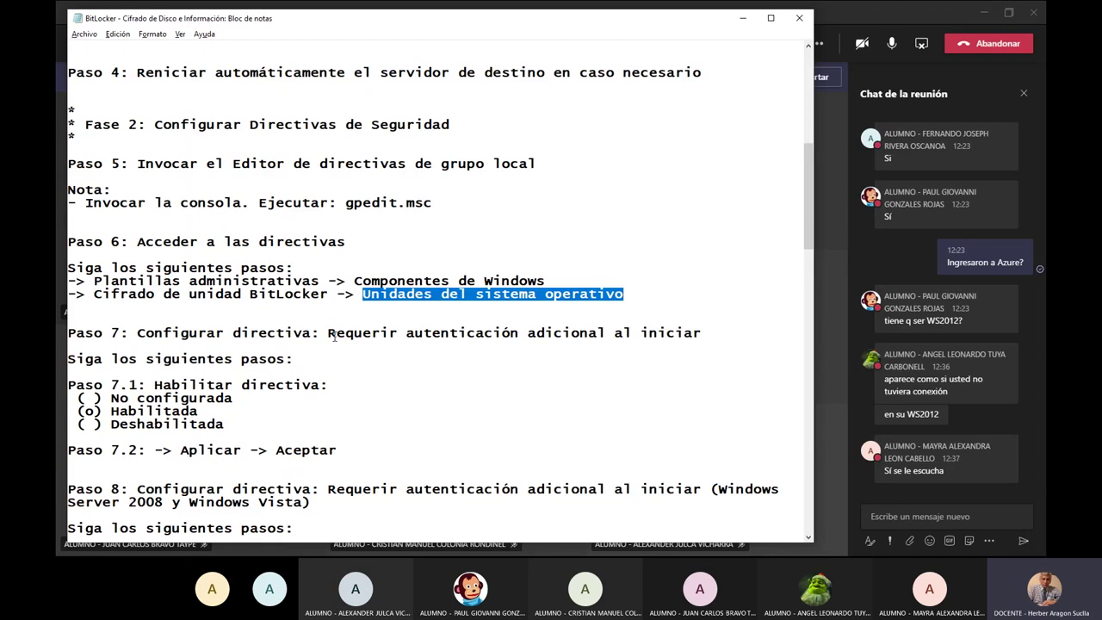
pyautogui.moveTo(335, 334); pyautogui.dragTo(711, 332)
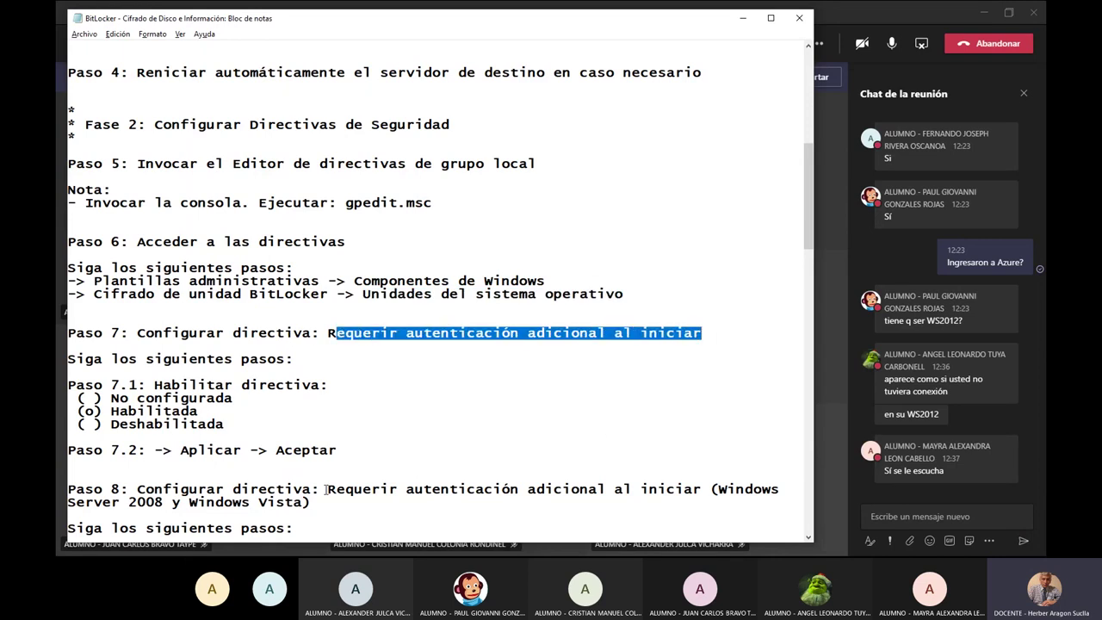
pyautogui.moveTo(327, 488); pyautogui.dragTo(768, 502)
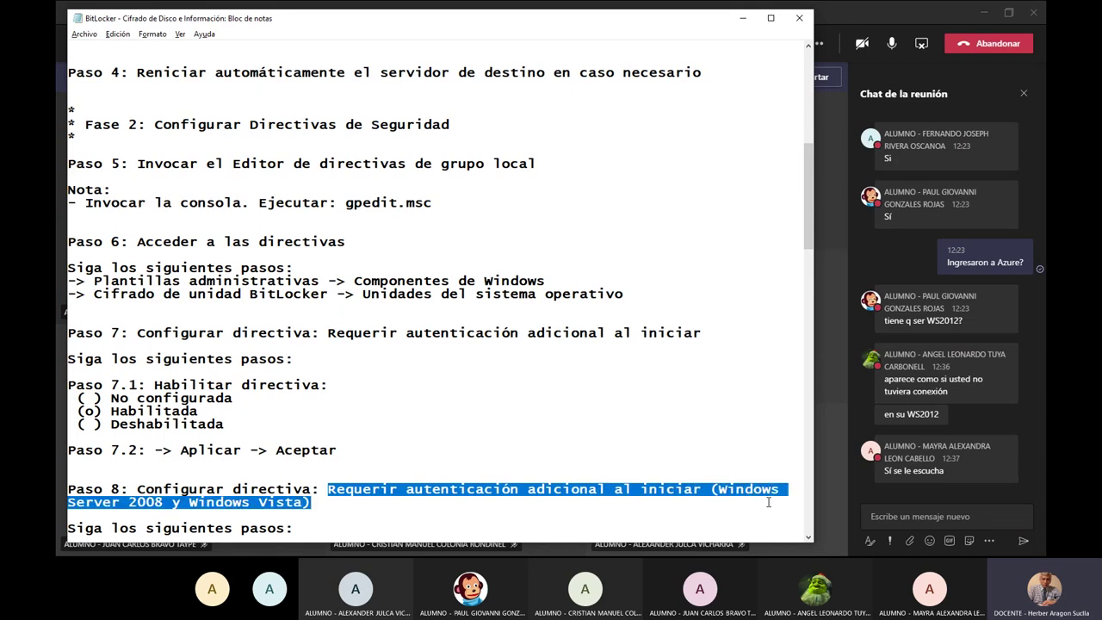
pyautogui.click(498, 435)
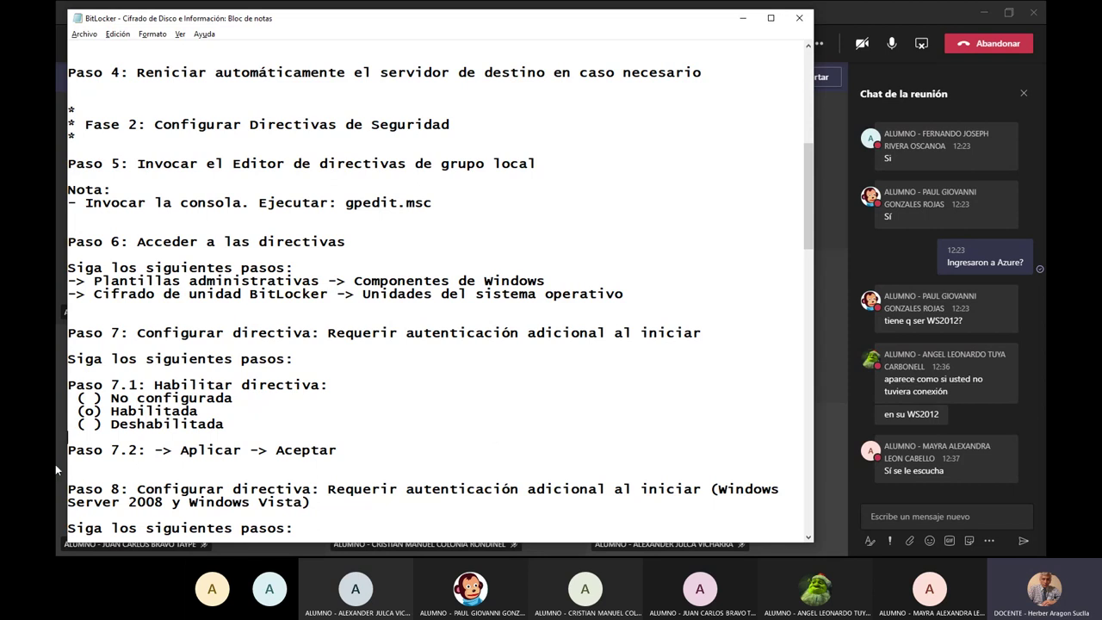
pyautogui.moveTo(111, 414); pyautogui.dragTo(205, 414)
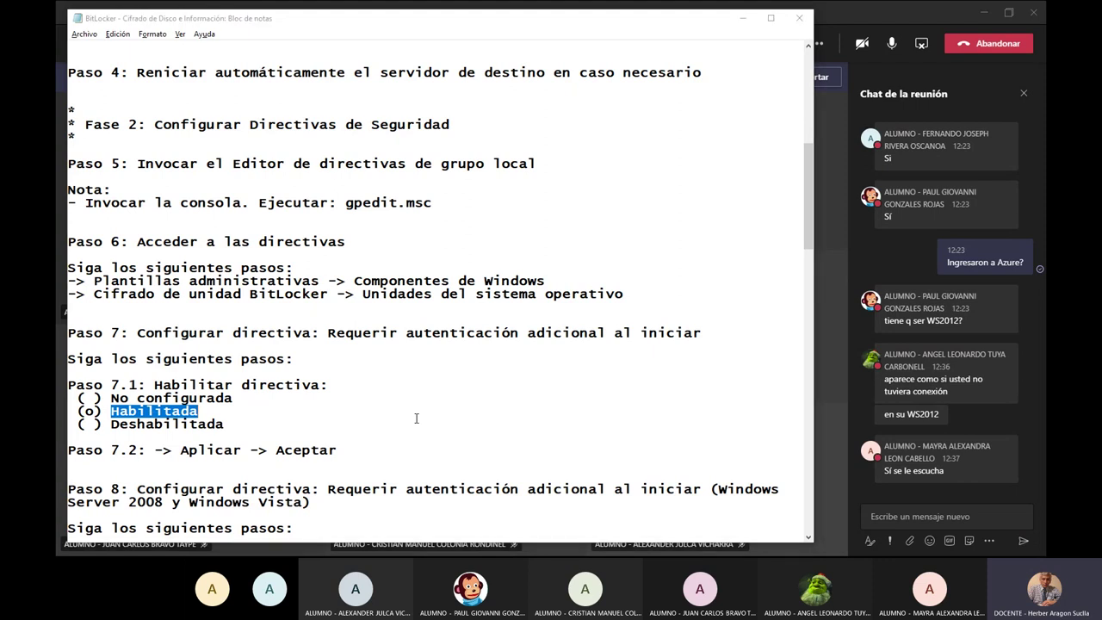
pyautogui.hotkey('alt', 'Tab')
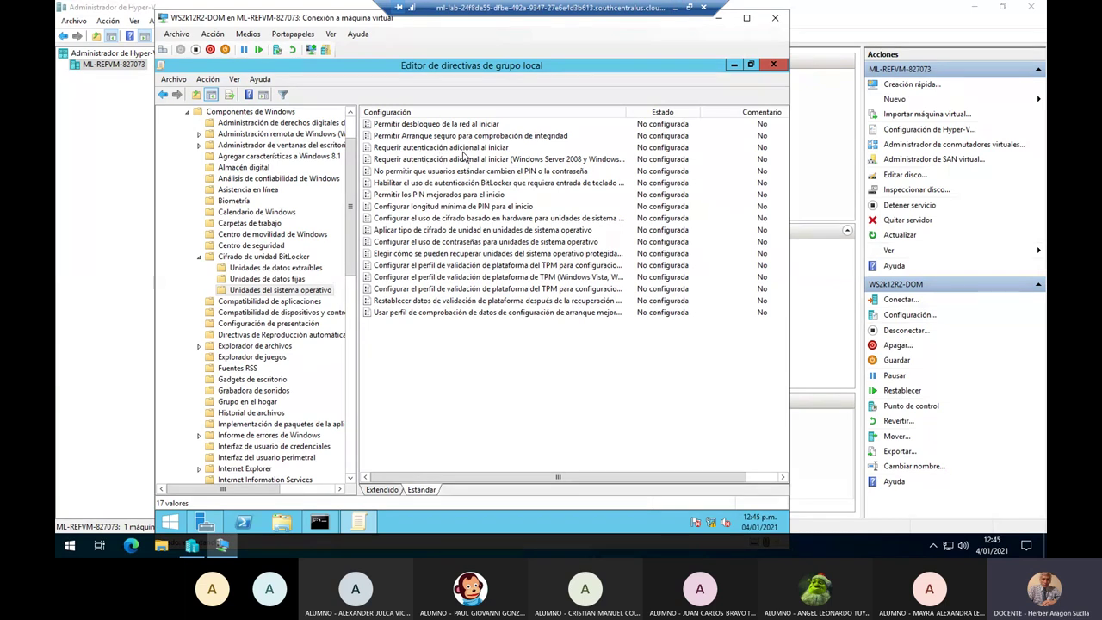
# Set 'Requerir autenticación adicional al iniciar' to Habilitada and confirm with Aplicar and Aceptar.
pyautogui.click(463, 151)
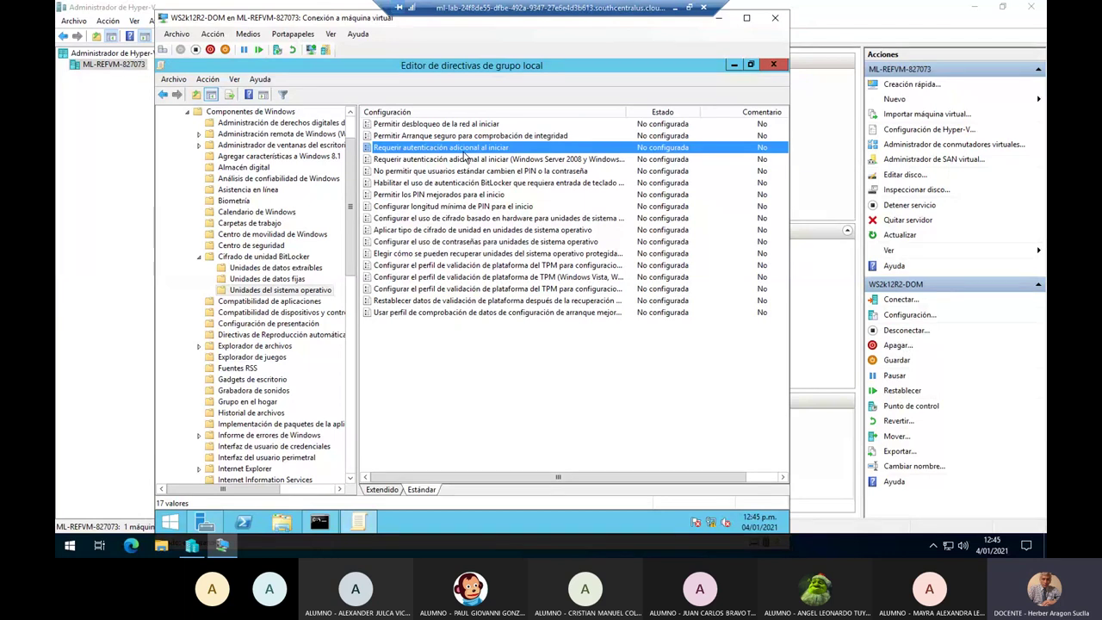
pyautogui.doubleClick(464, 155)
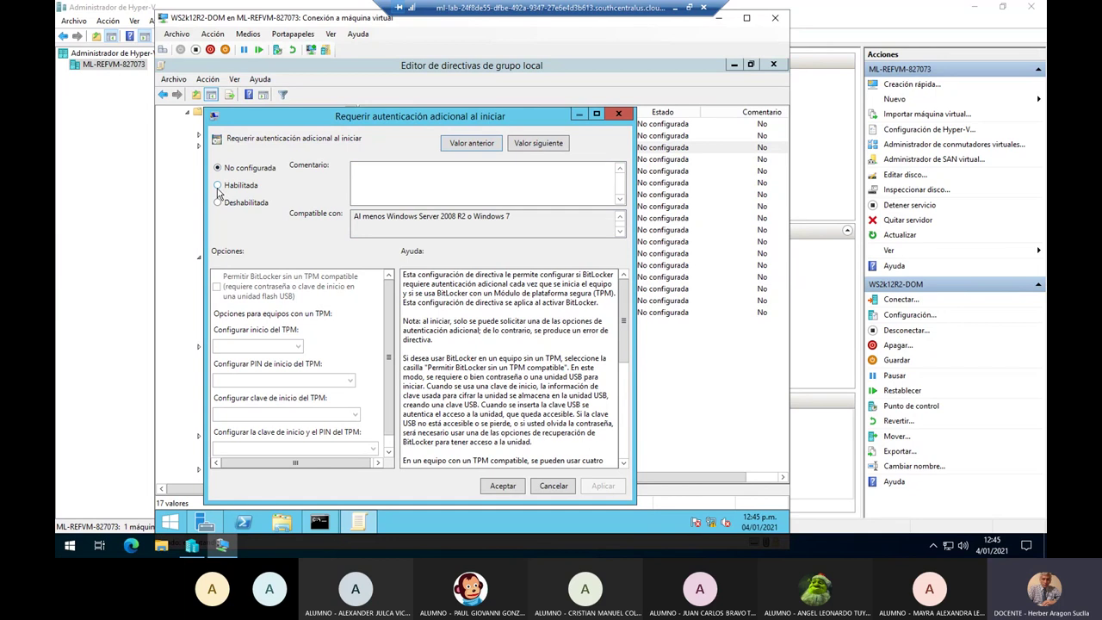
pyautogui.click(217, 186)
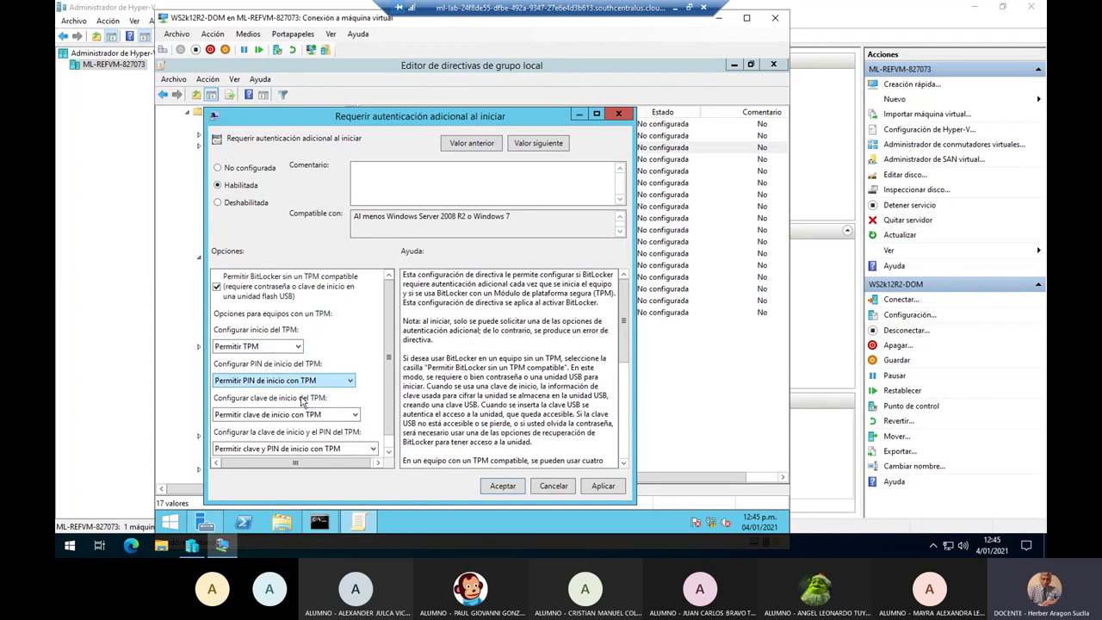
pyautogui.click(605, 487)
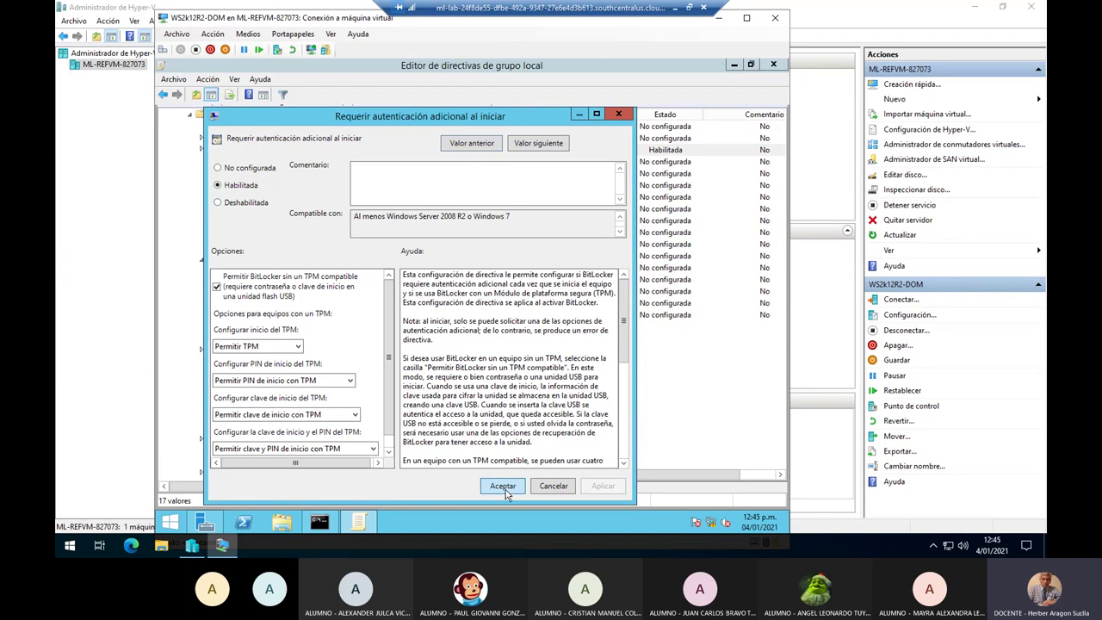
pyautogui.click(503, 486)
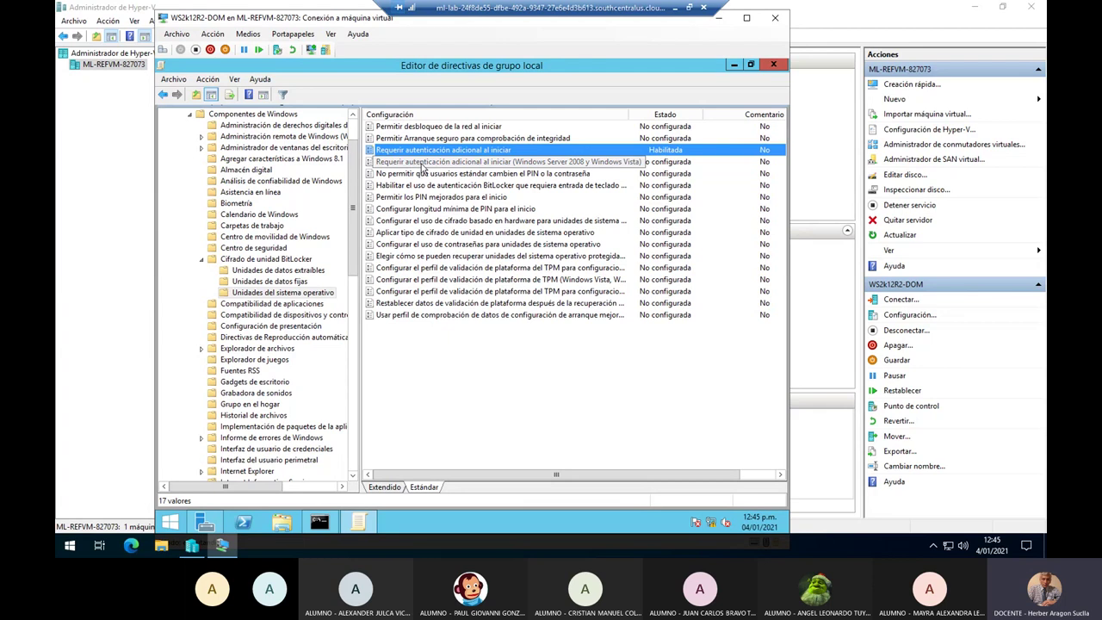
# Set the '(Windows Server 2008 y Windows Vista)' startup authentication policy to Habilitada, then minimize the VM.
pyautogui.click(494, 162)
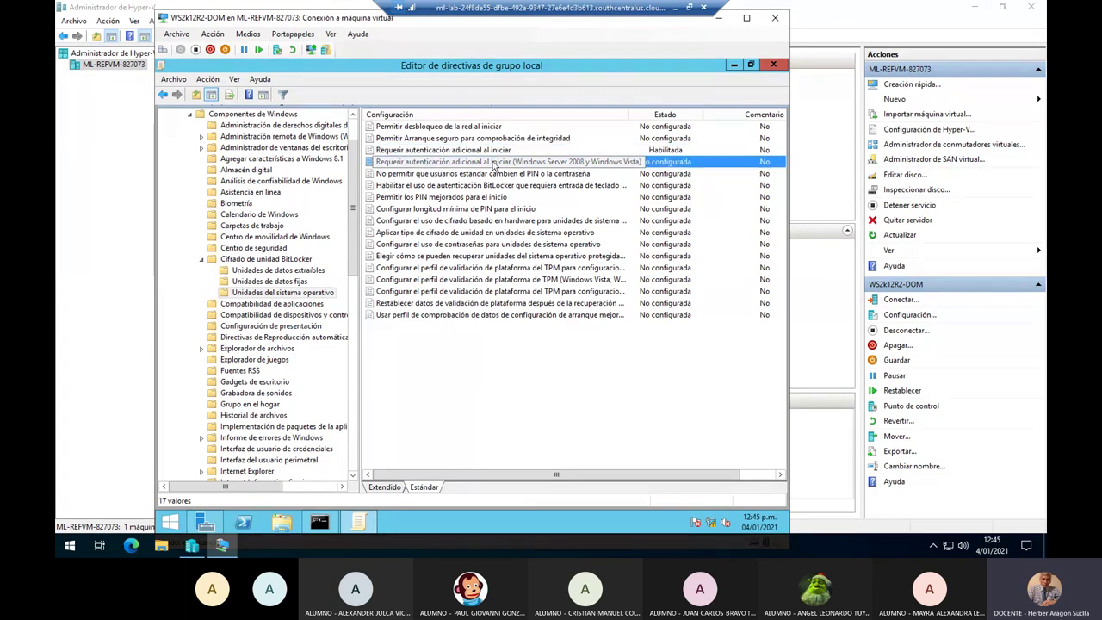
pyautogui.doubleClick(494, 164)
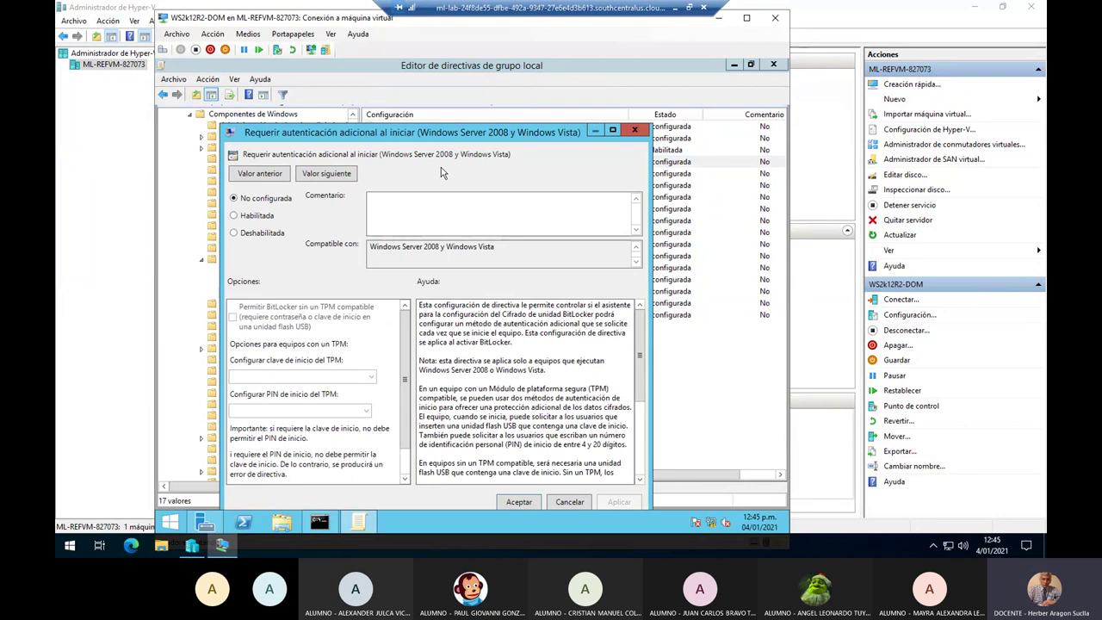
pyautogui.click(267, 218)
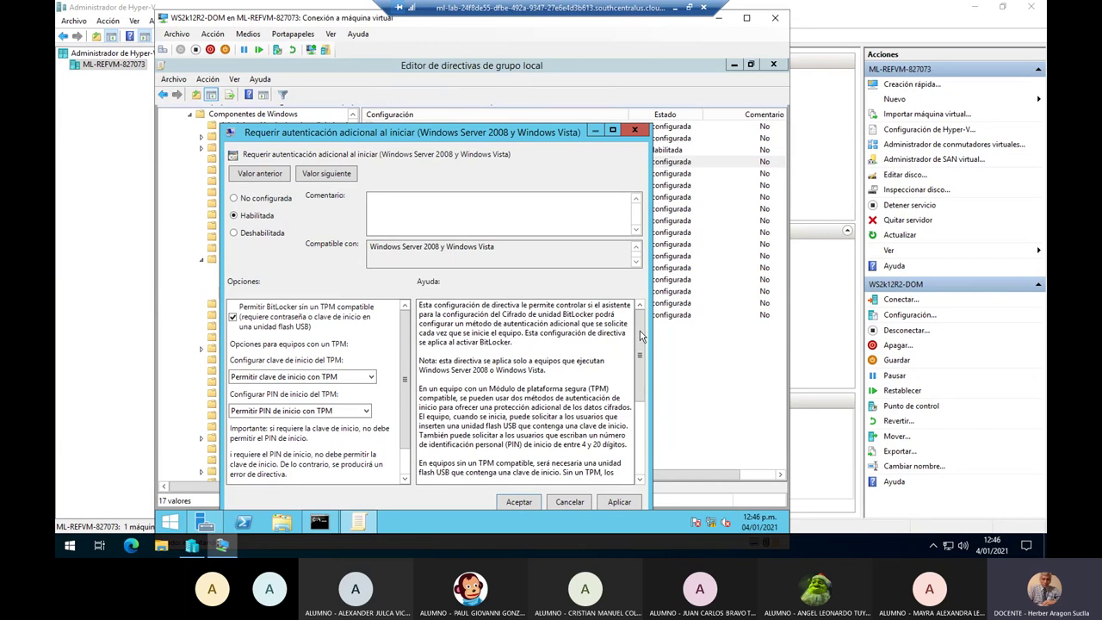
pyautogui.click(619, 502)
pyautogui.click(518, 503)
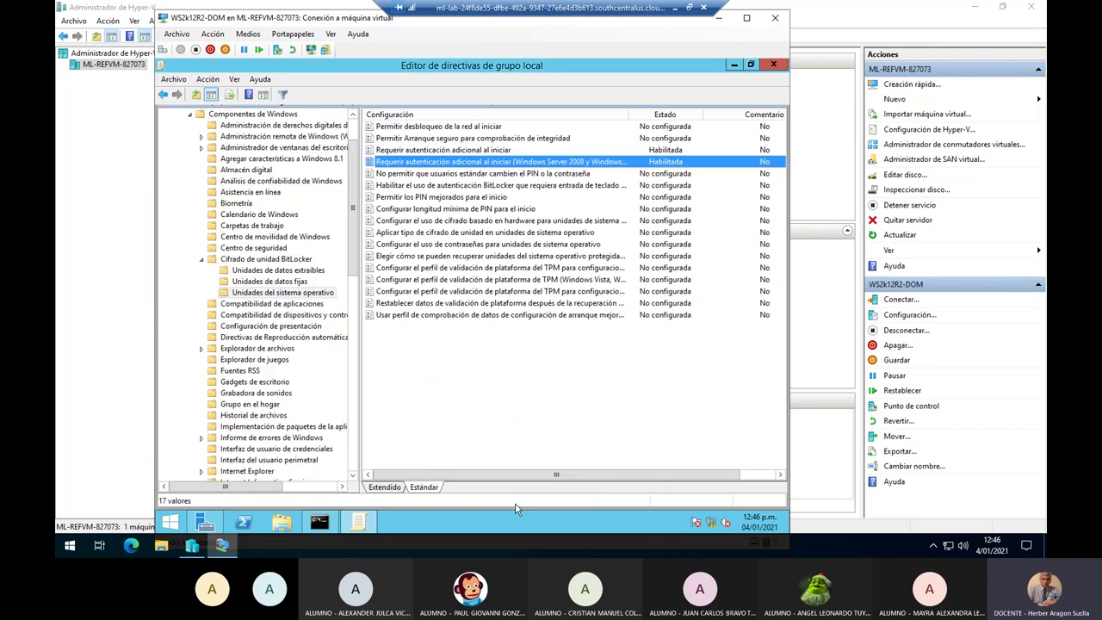
pyautogui.click(677, 11)
# Highlight the guide's Fase 2 heading and the Paso 7 and Paso 8 apply steps, ending at Paso 9's restart.
pyautogui.click(405, 370)
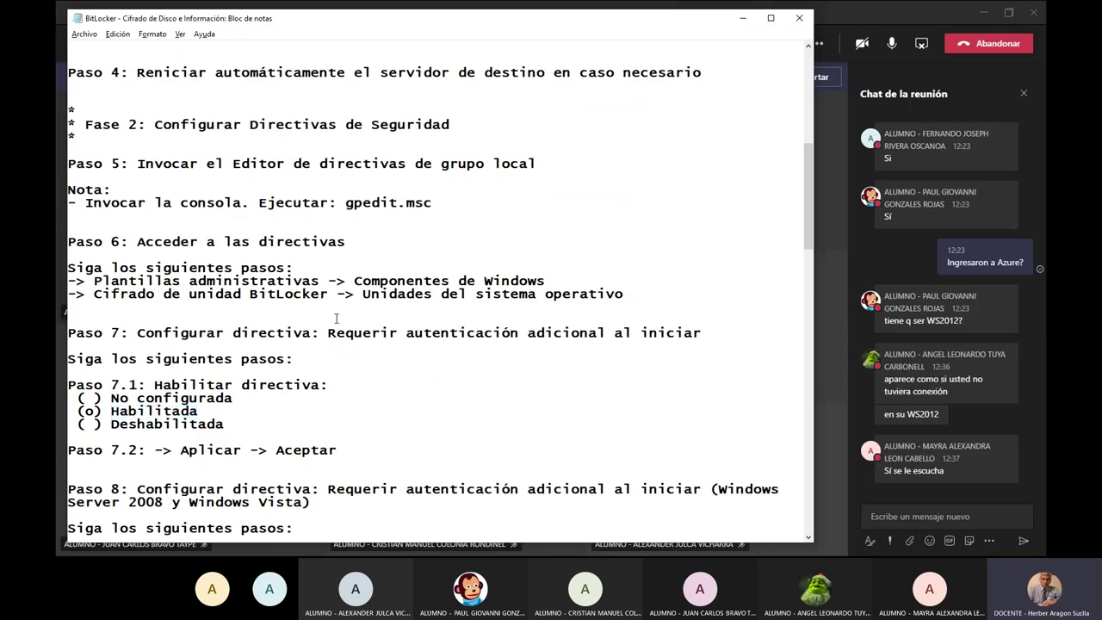
pyautogui.moveTo(158, 125); pyautogui.dragTo(467, 140)
pyautogui.scroll(-6, 373, 418)
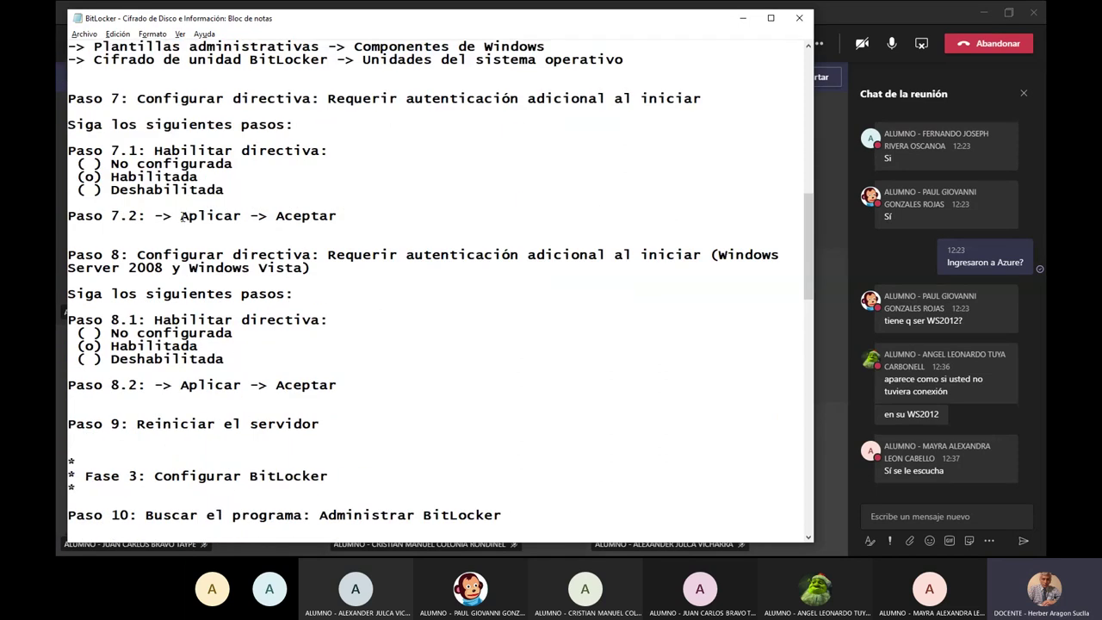
pyautogui.moveTo(181, 216); pyautogui.dragTo(336, 217)
pyautogui.moveTo(180, 385); pyautogui.dragTo(359, 385)
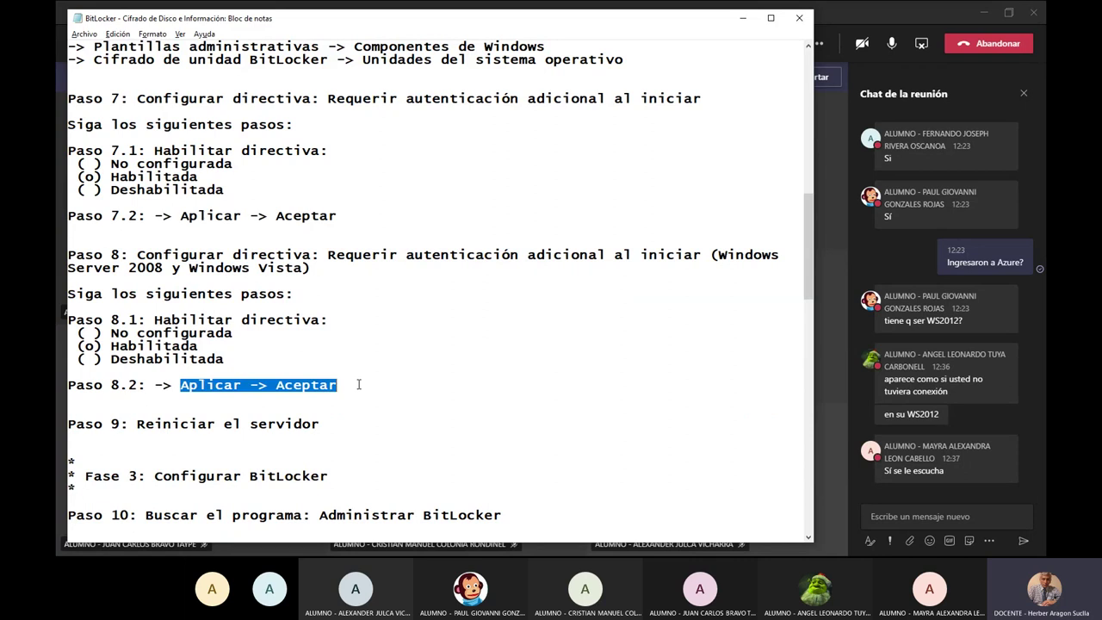
pyautogui.click(181, 423)
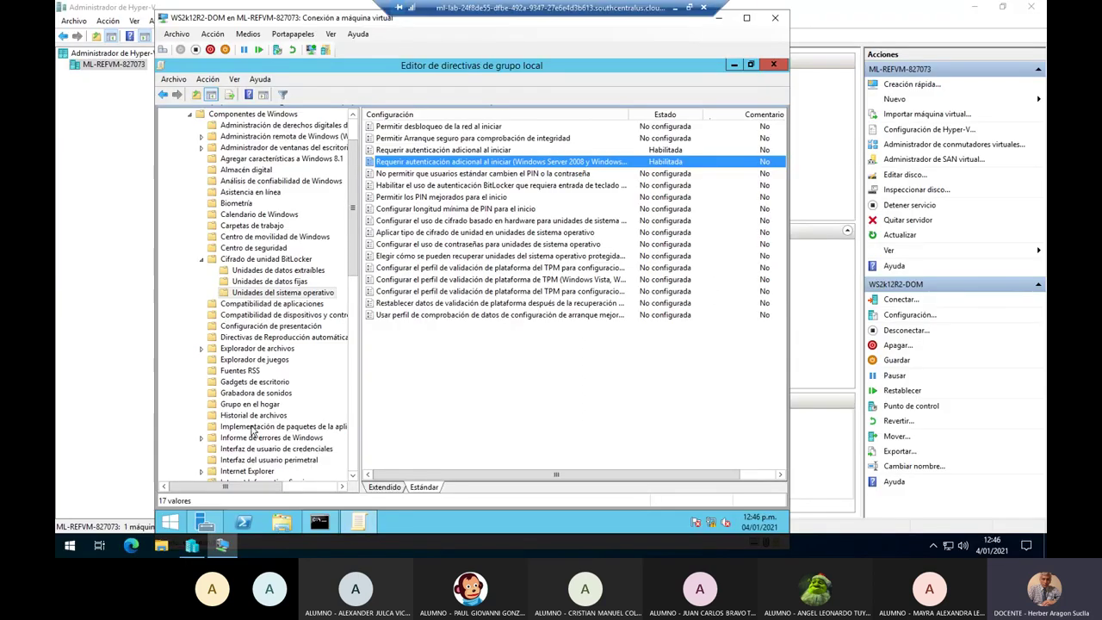
# Close the Local Group Policy Editor and restart the server, confirming the unplanned restart reason.
pyautogui.click(773, 66)
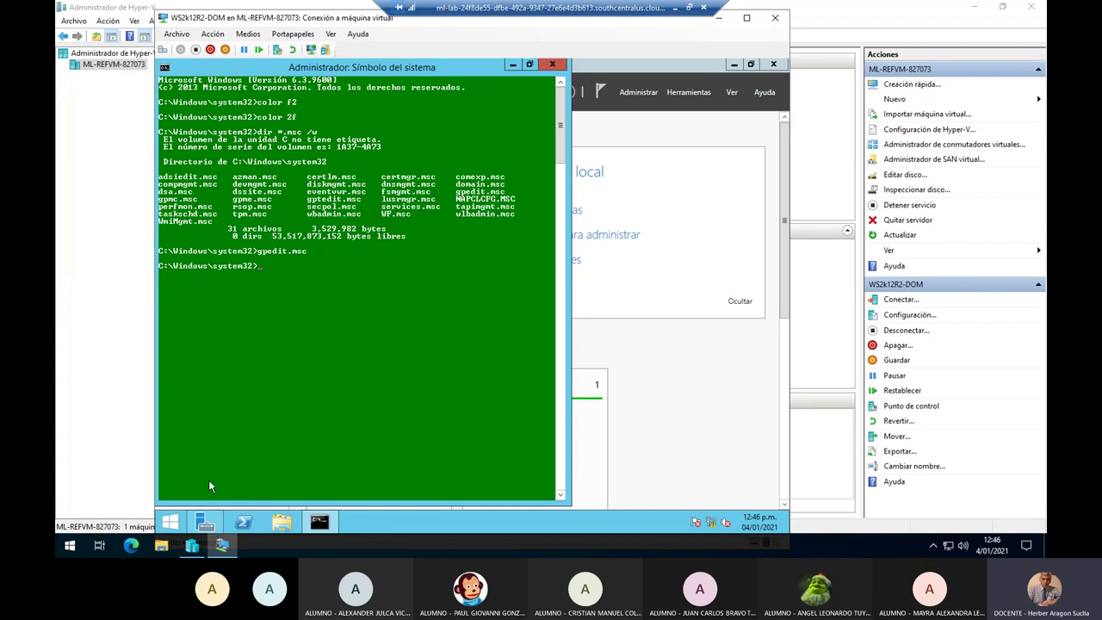
pyautogui.rightClick(169, 522)
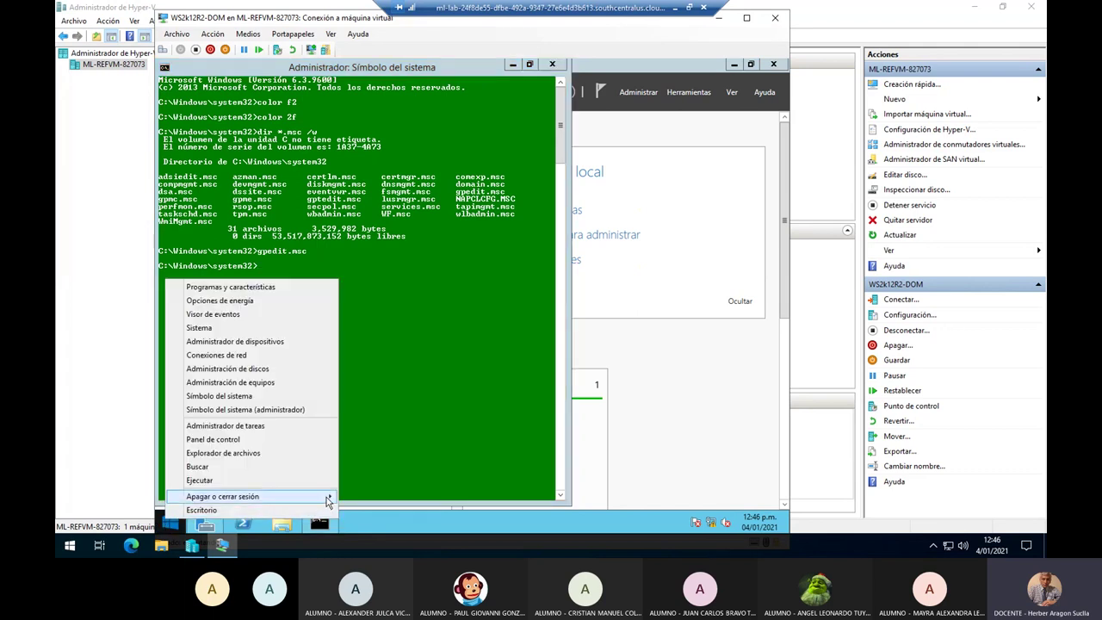
pyautogui.moveTo(329, 501)
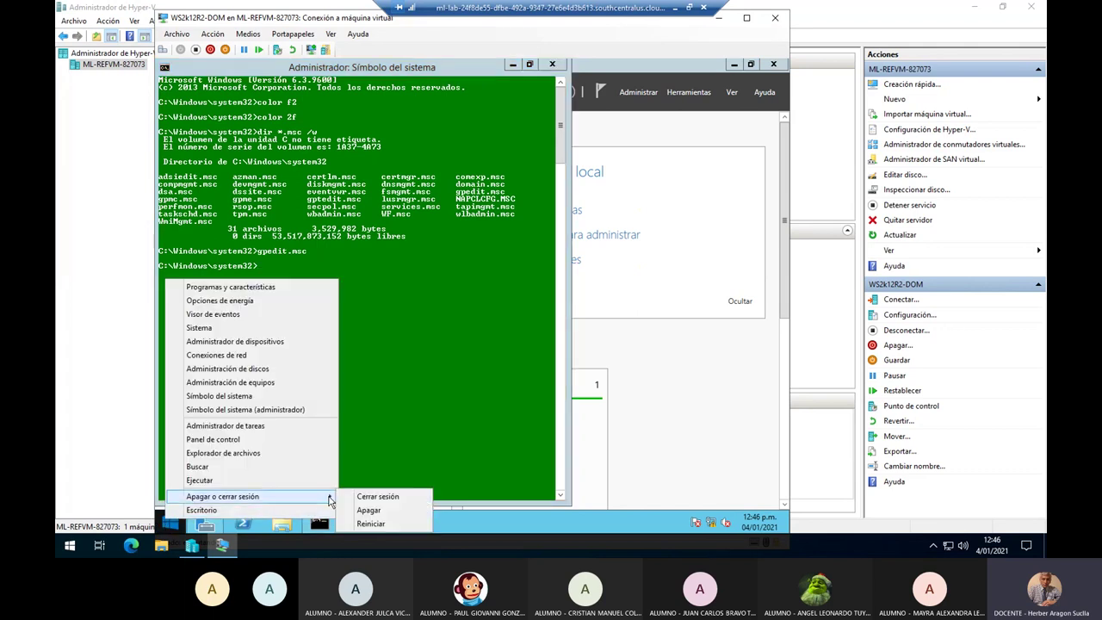
pyautogui.click(402, 528)
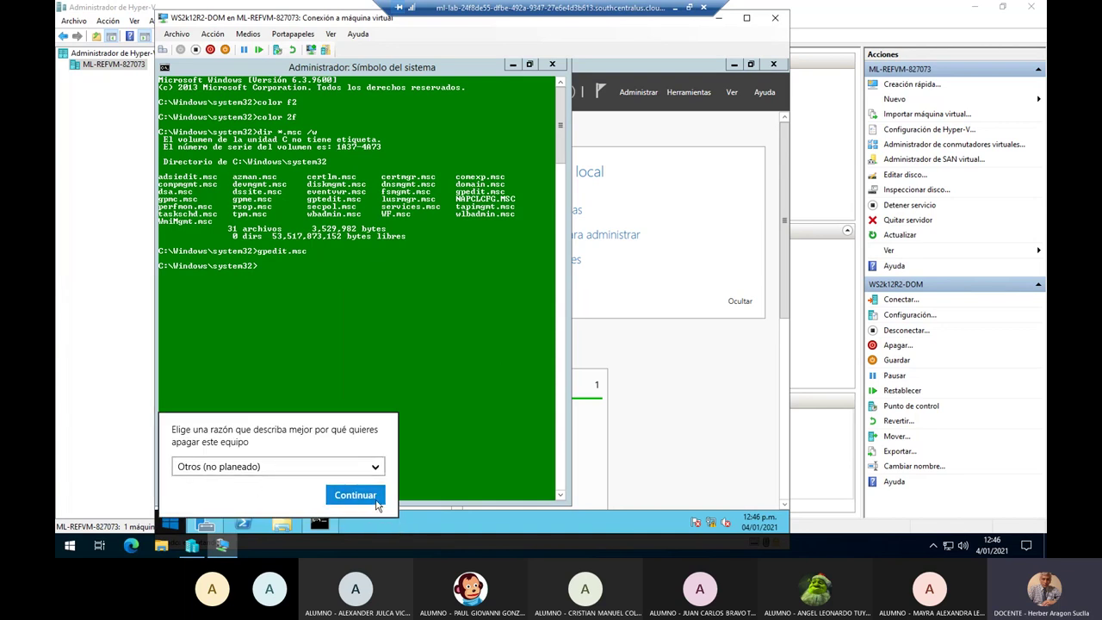
pyautogui.click(376, 499)
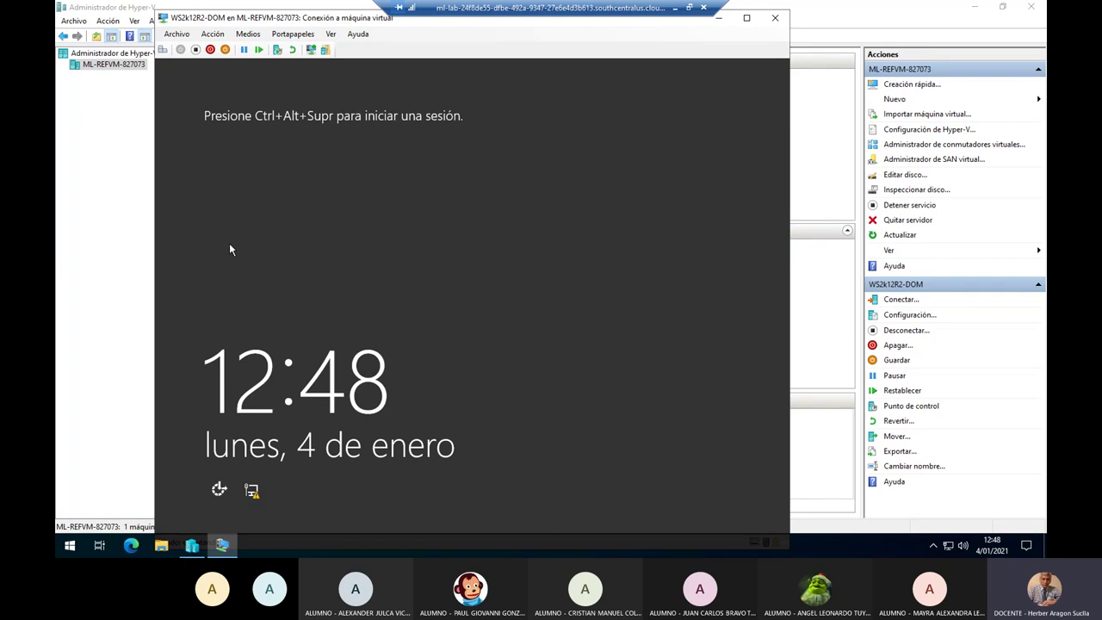
# Sign back in with Ctrl+Alt+Supr from the VM's Acción menu and the administrator password.
pyautogui.click(221, 36)
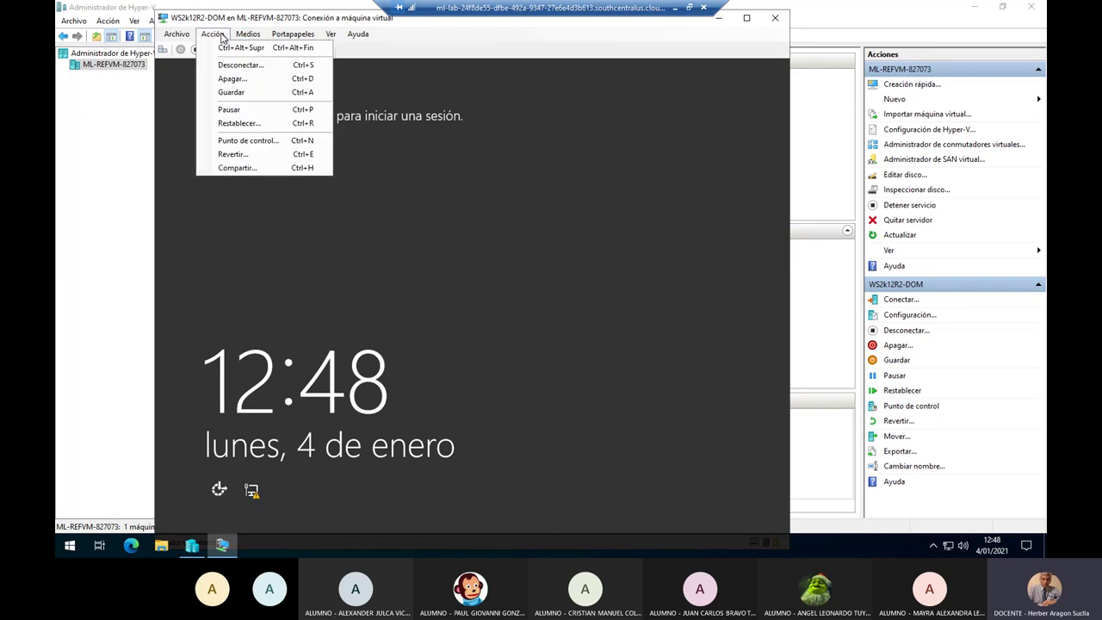
pyautogui.click(276, 48)
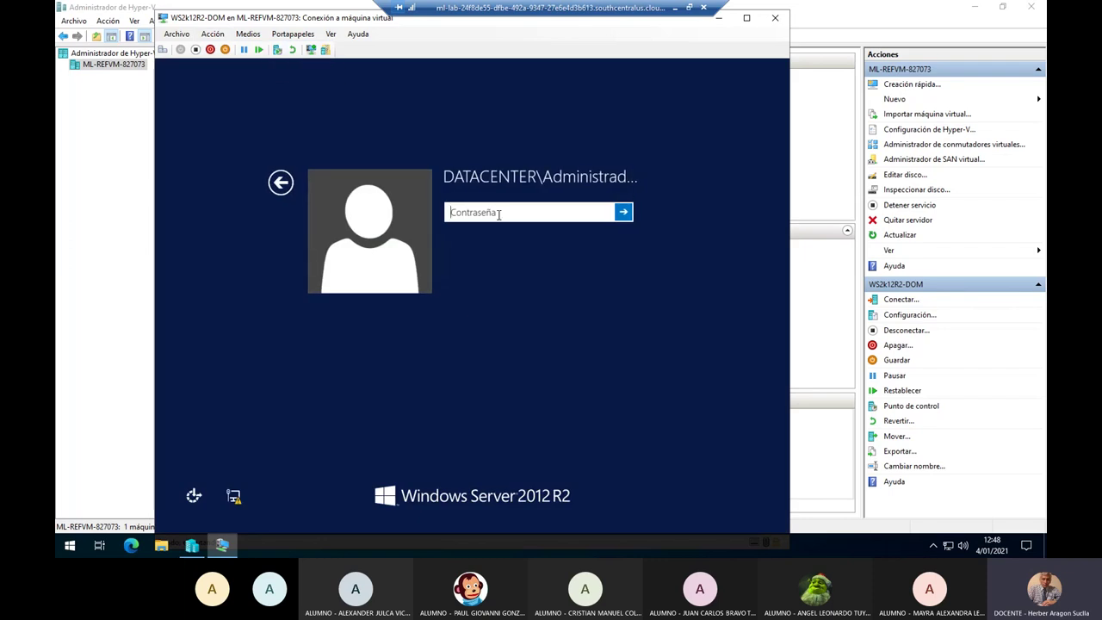
pyautogui.write('********')
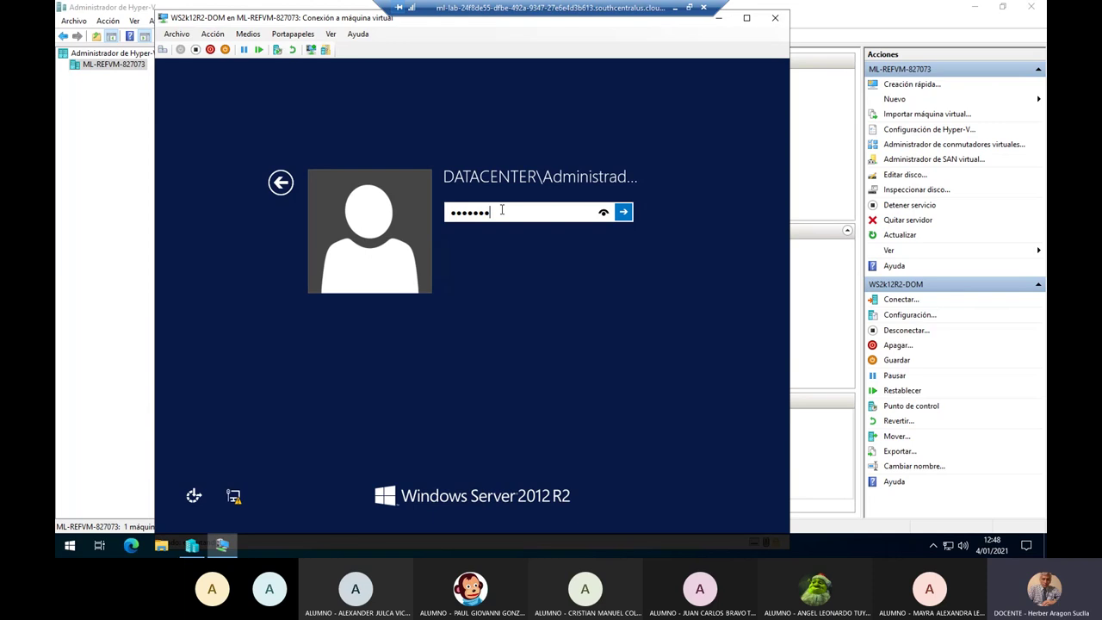
pyautogui.press('Return')
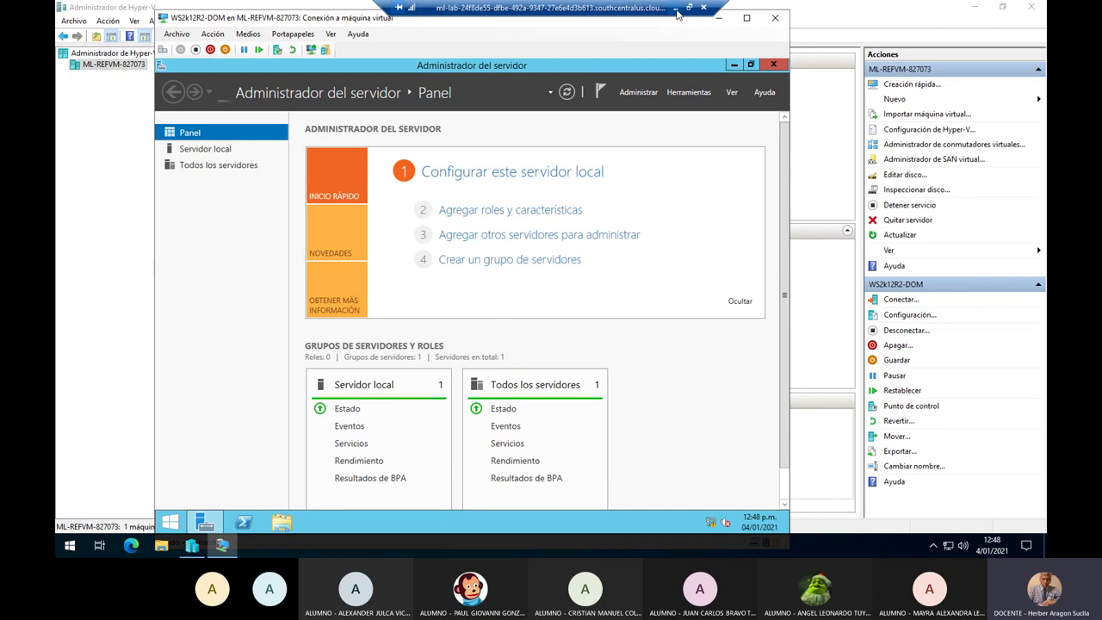
# Minimize the VM window and scroll the Notepad guide to Fase 3: Configurar BitLocker.
pyautogui.click(676, 14)
pyautogui.scroll(-8, 345, 323)
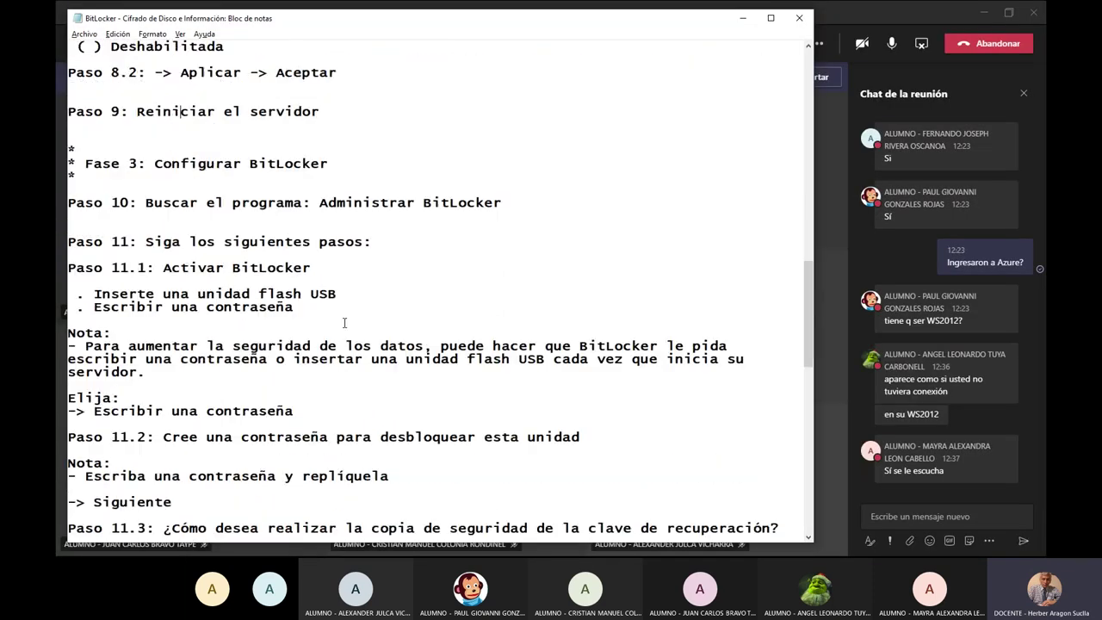
pyautogui.scroll(-1, 344, 323)
pyautogui.click(154, 124)
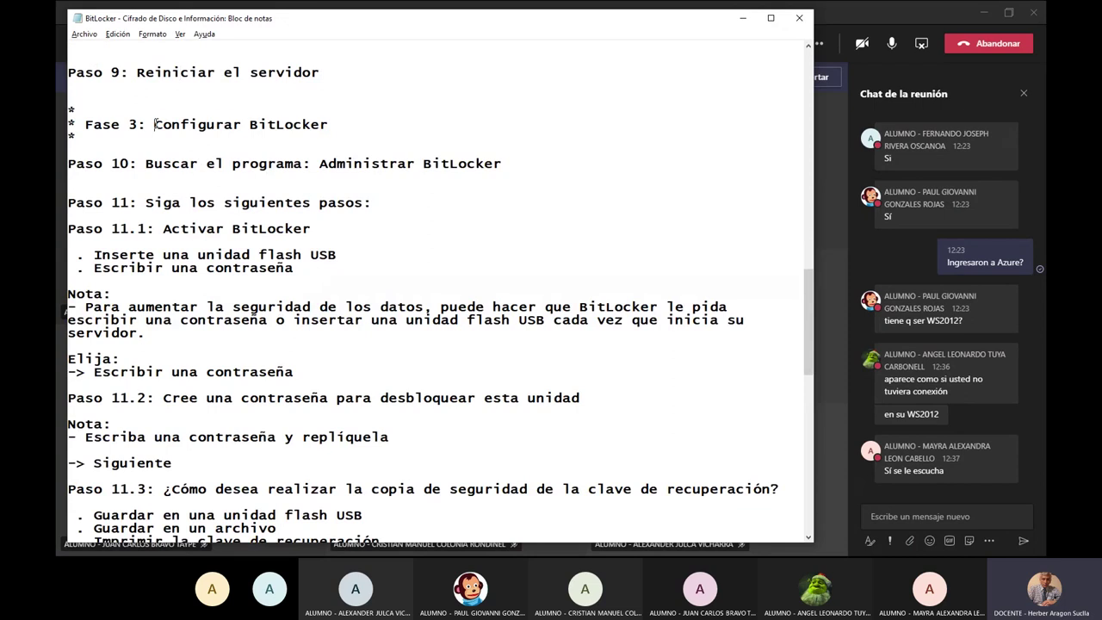
# Highlight the Configurar BitLocker, Administrar BitLocker and Activar BitLocker notes, then switch to the server.
pyautogui.moveTo(154, 124); pyautogui.dragTo(355, 127)
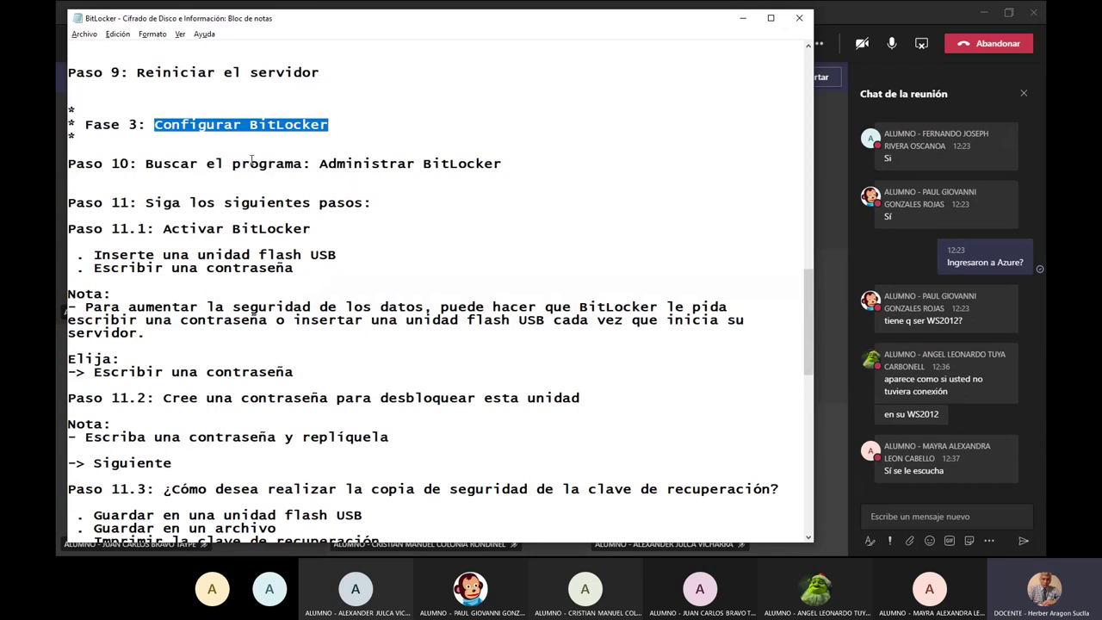
pyautogui.click(318, 163)
pyautogui.moveTo(318, 163); pyautogui.dragTo(513, 170)
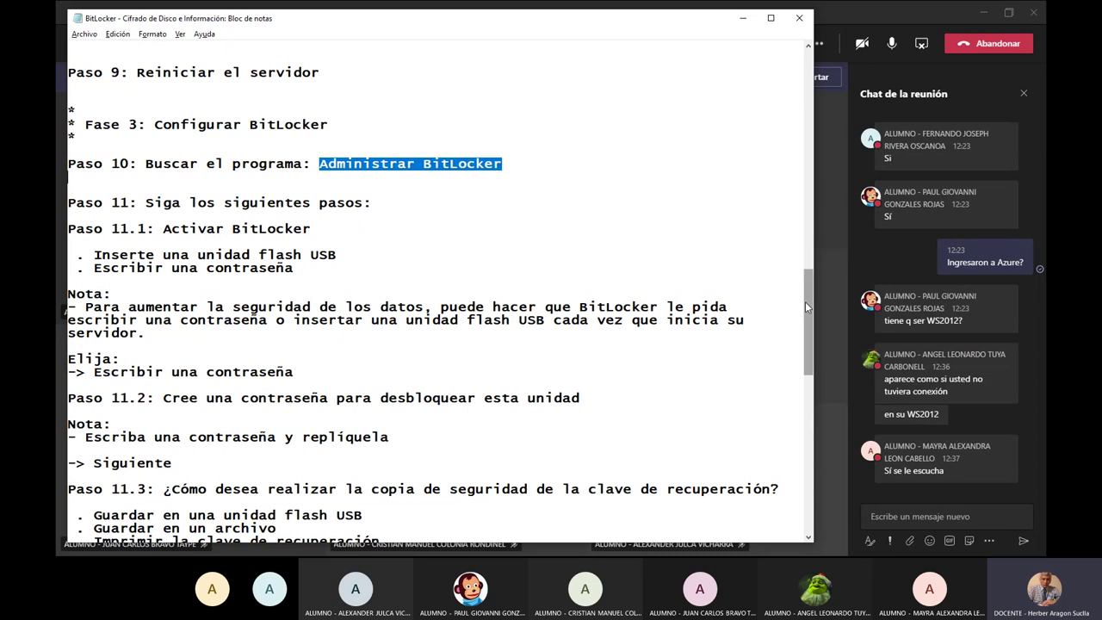
pyautogui.moveTo(805, 301); pyautogui.dragTo(805, 320)
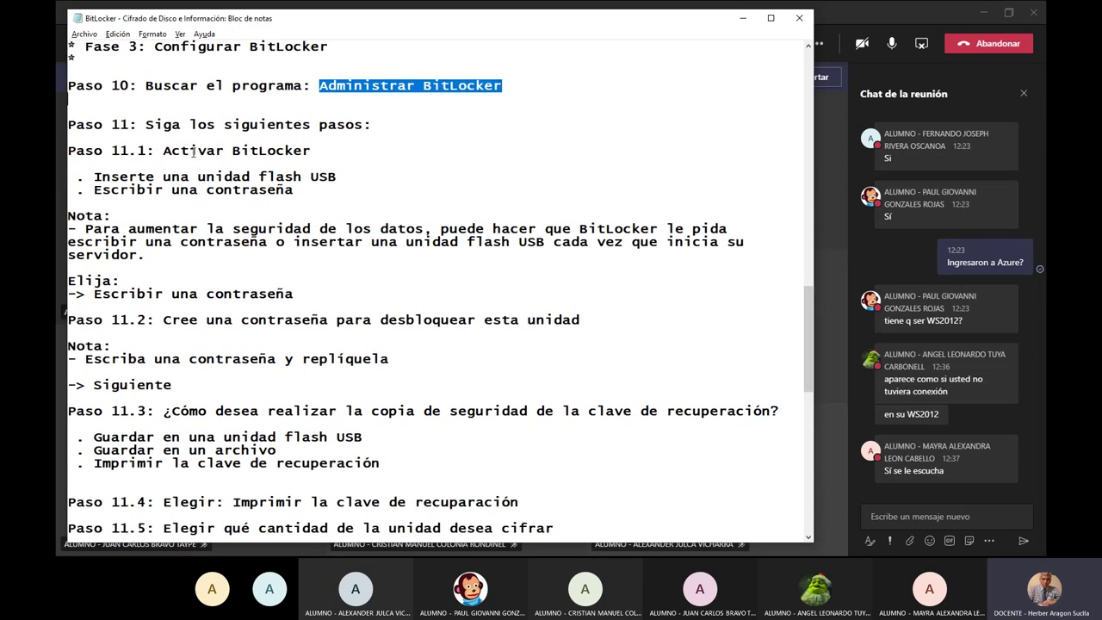
pyautogui.moveTo(163, 151); pyautogui.dragTo(332, 163)
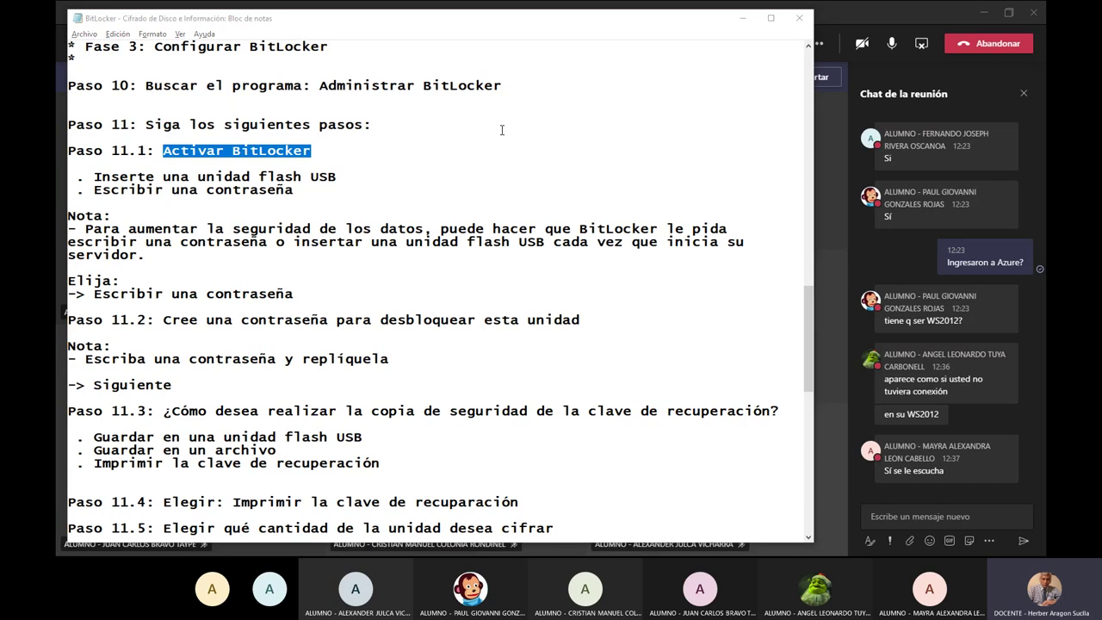
pyautogui.hotkey('alt', 'Tab')
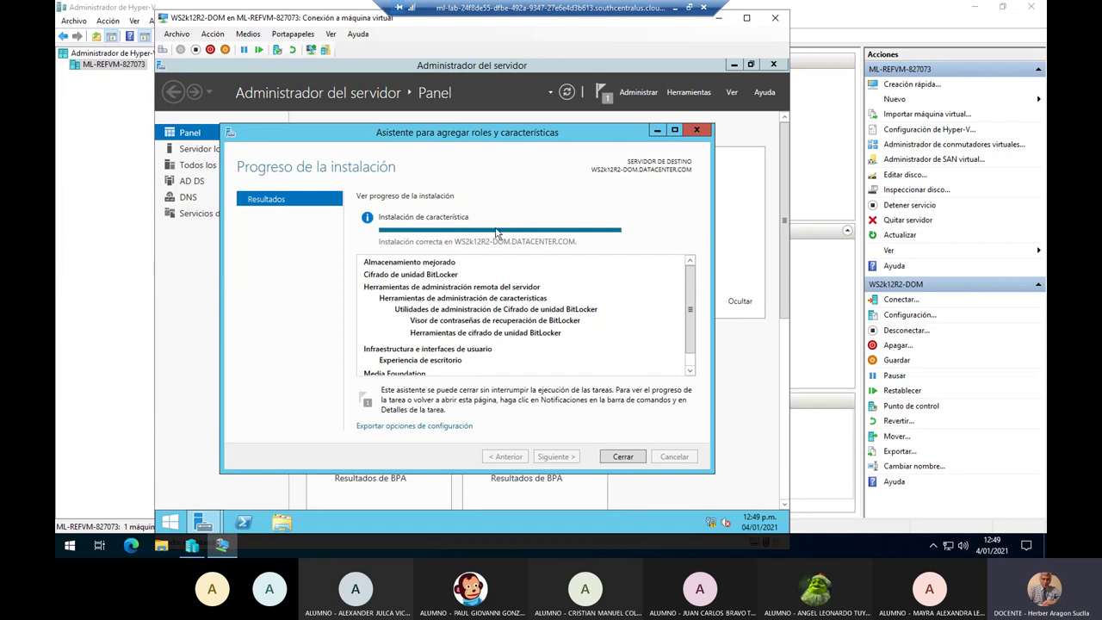
# Close the wizard with Cerrar and dismiss the 'Instalación correcta' notification from the Notifications flag.
pyautogui.click(624, 457)
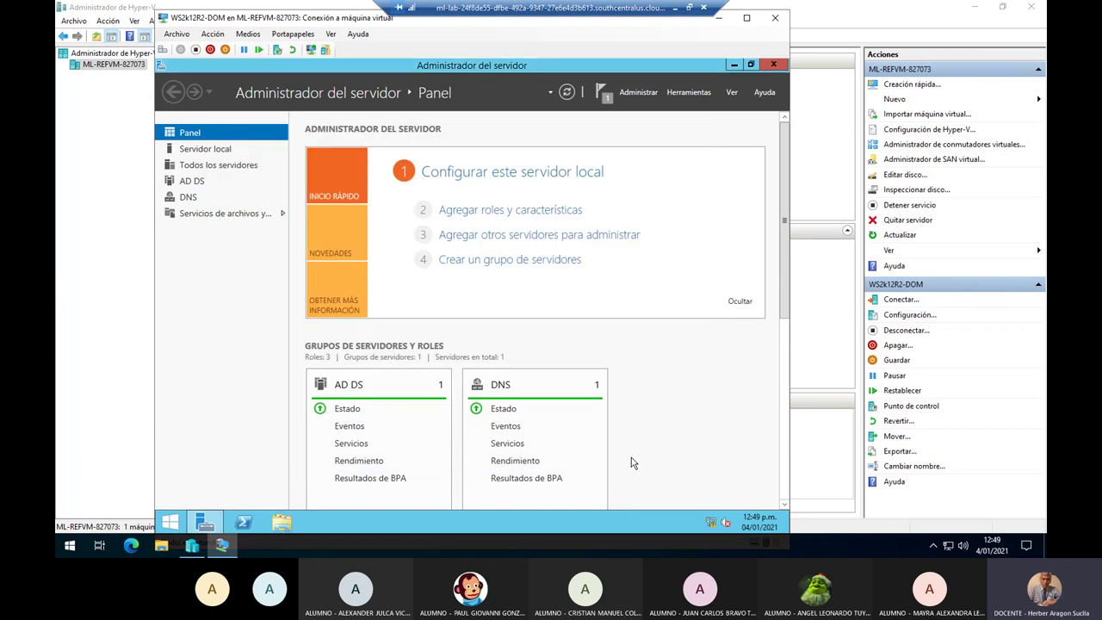
pyautogui.click(601, 92)
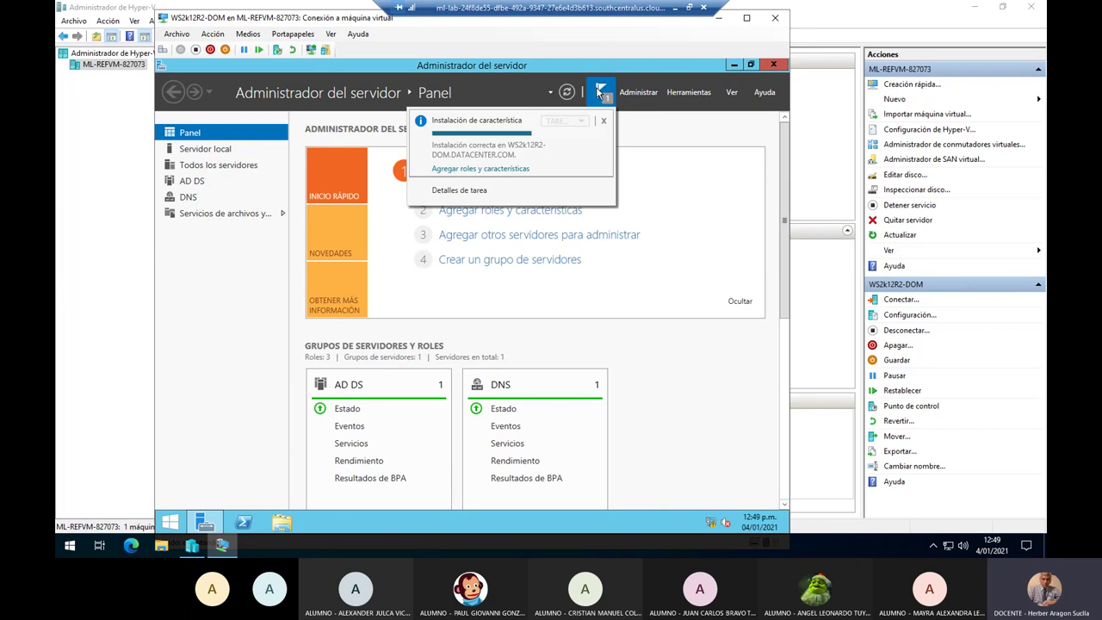
pyautogui.click(675, 140)
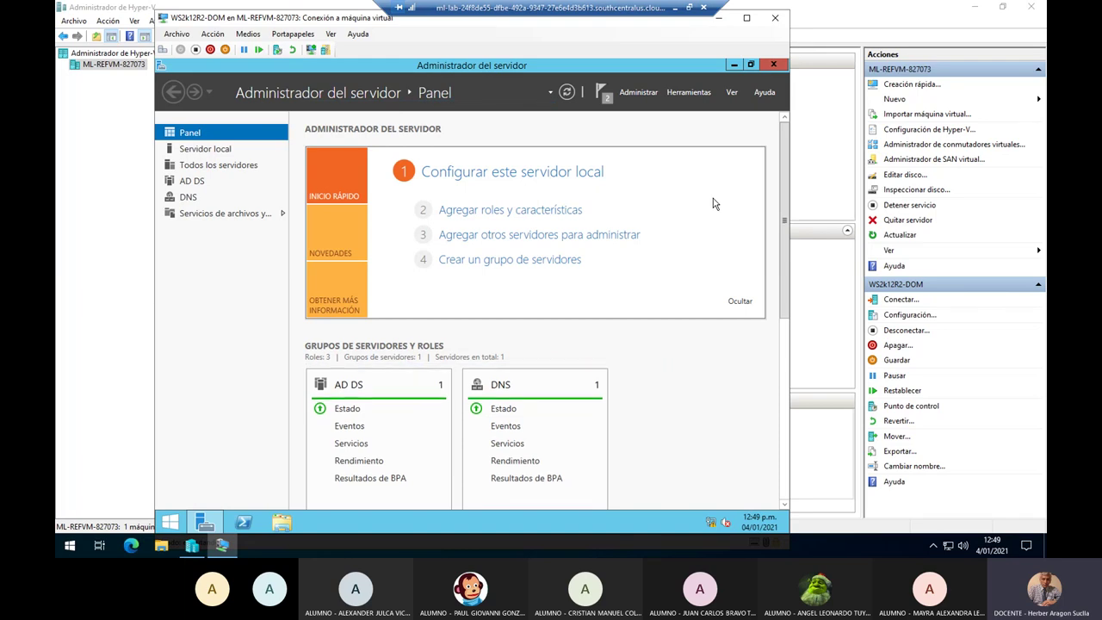
pyautogui.click(601, 93)
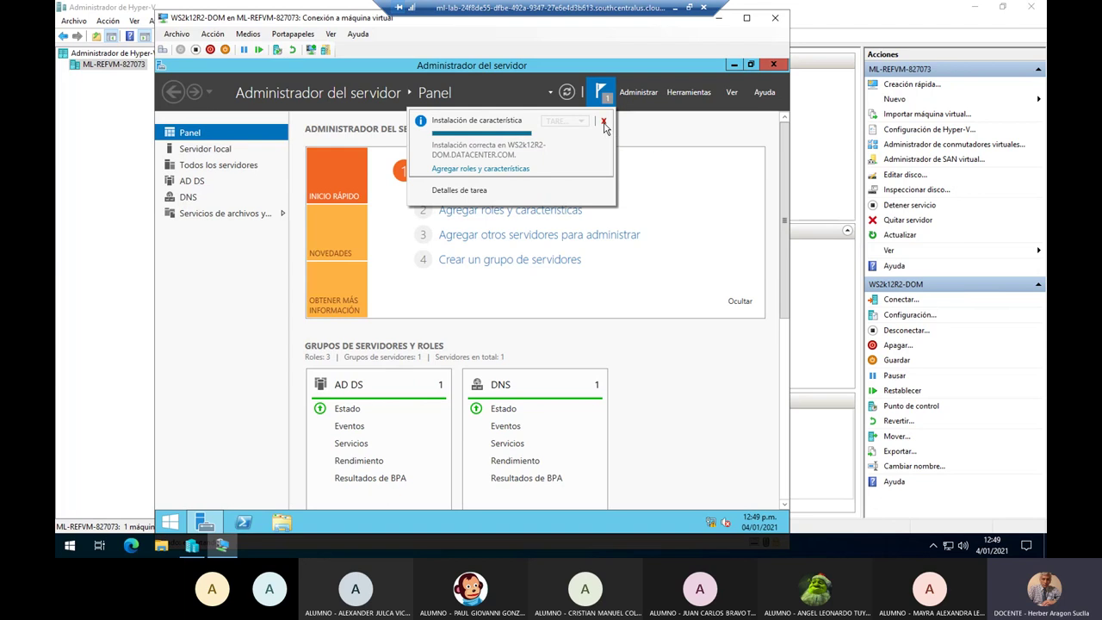
pyautogui.click(605, 123)
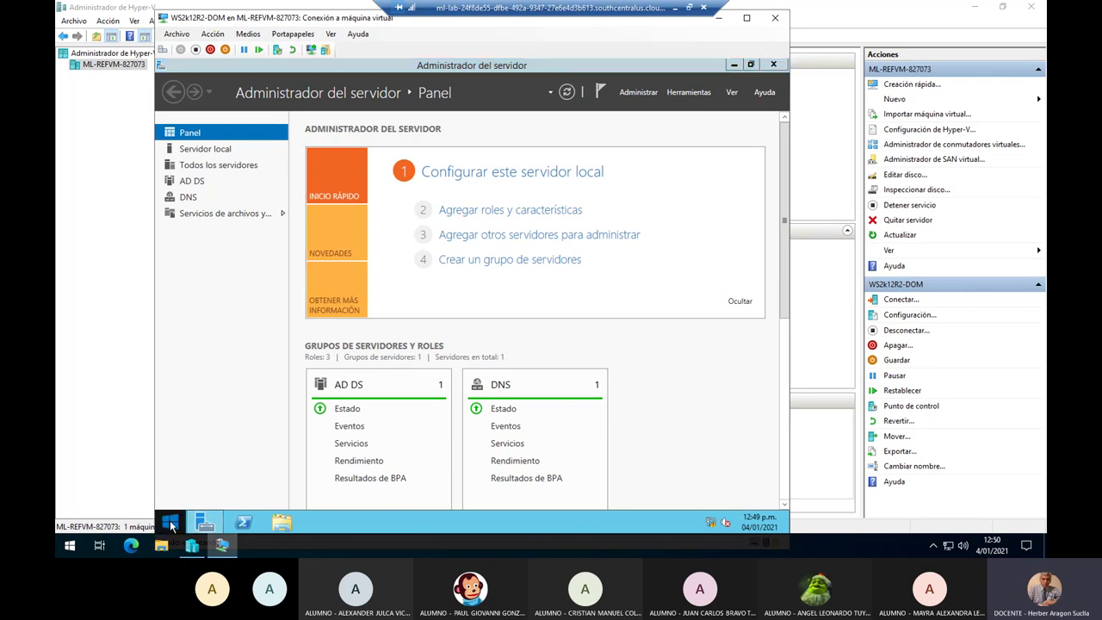
pyautogui.rightClick(170, 522)
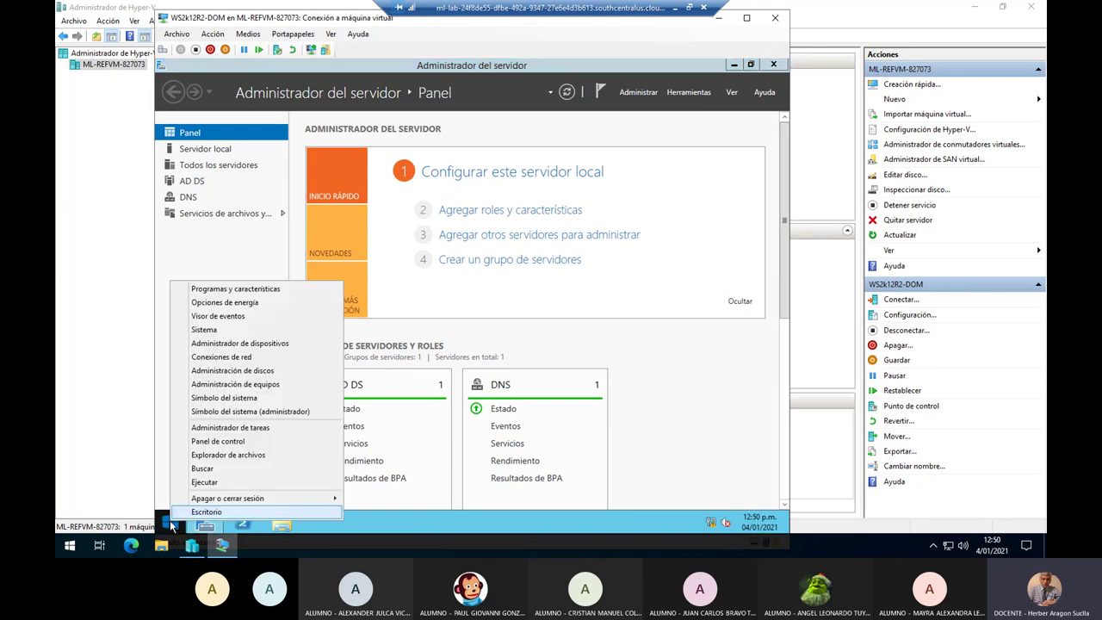
pyautogui.click(226, 470)
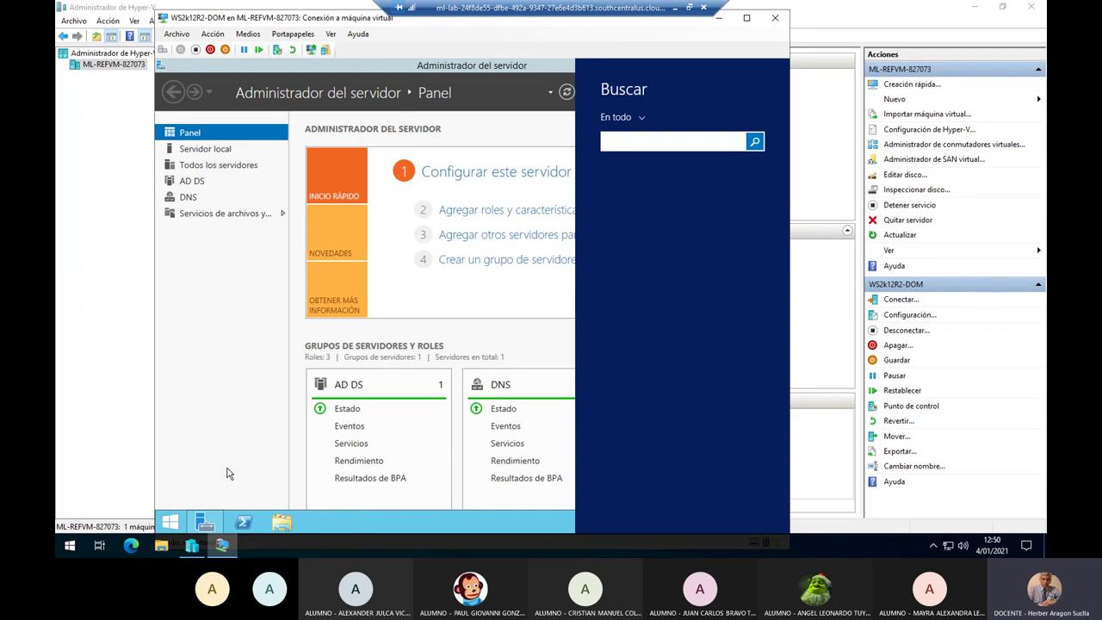
pyautogui.write('bit')
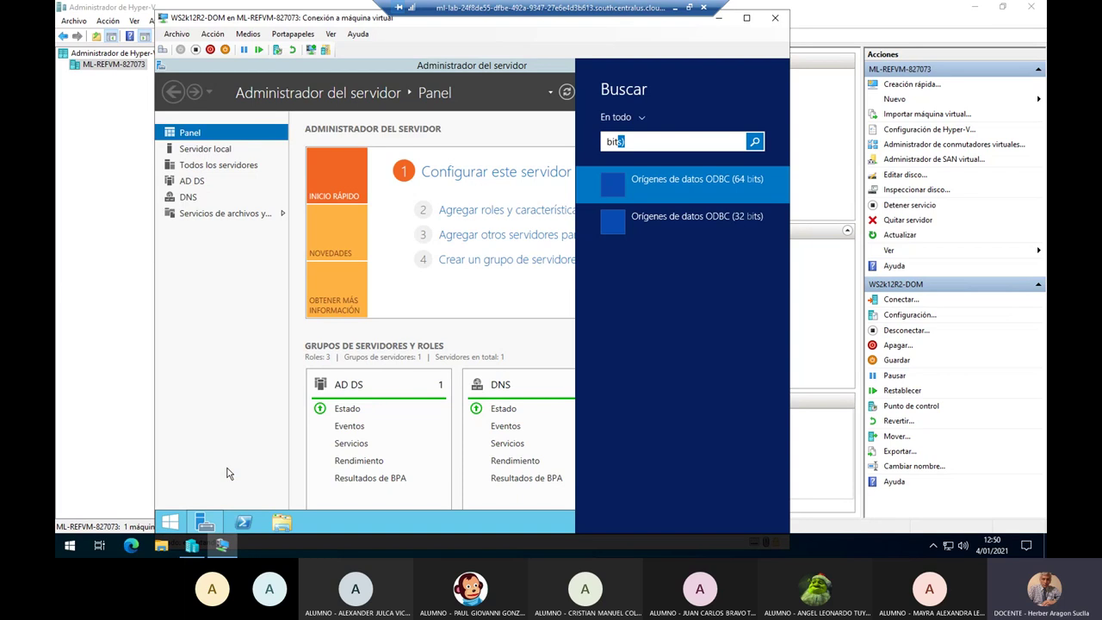
pyautogui.write('lock')
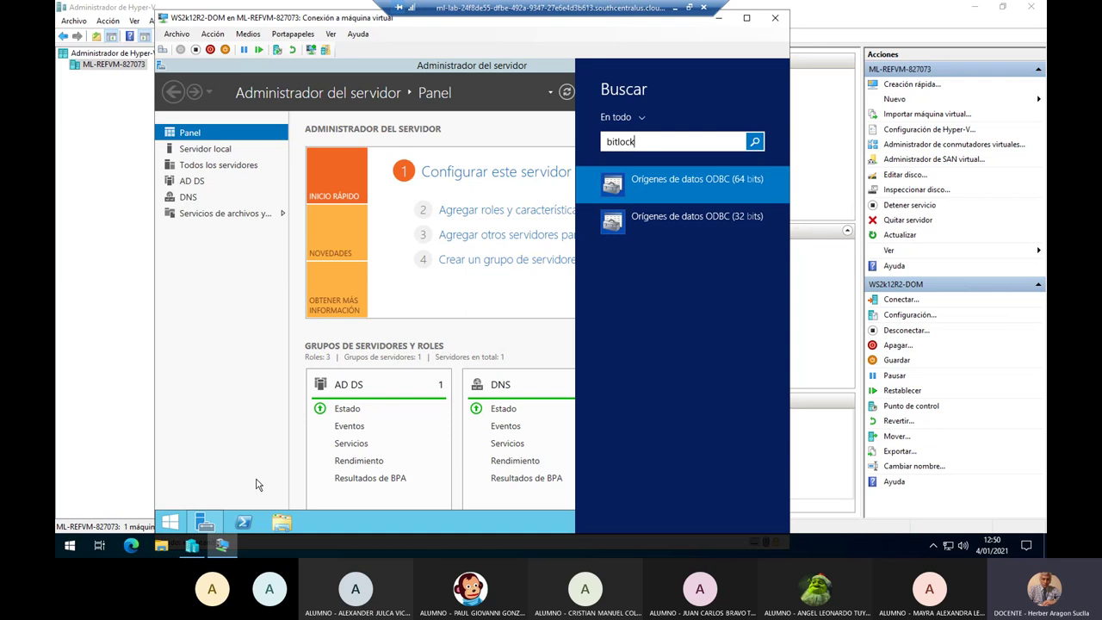
pyautogui.write('er')
pyautogui.click(619, 179)
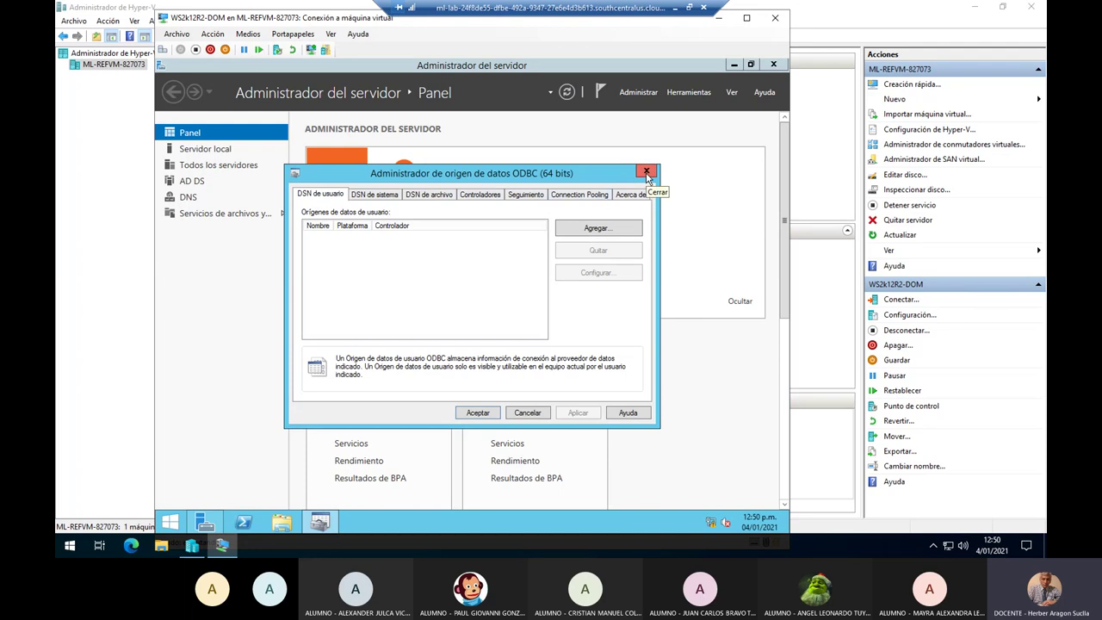
pyautogui.click(648, 174)
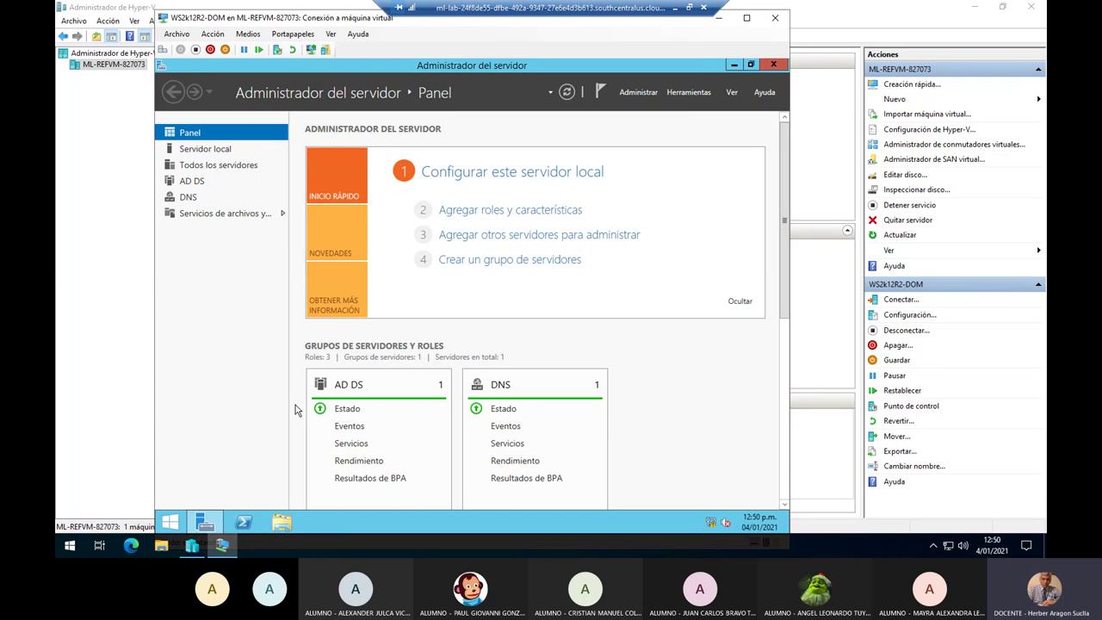
# Open the Ejecutar box from the Start menu and close it without running gpedit.msc.
pyautogui.rightClick(161, 522)
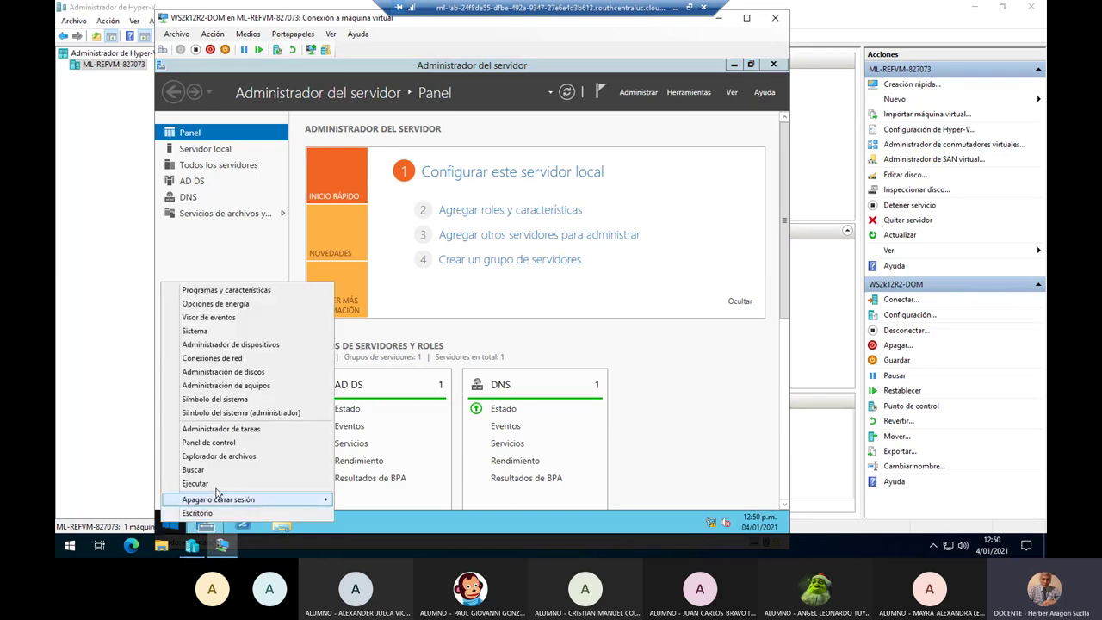
pyautogui.click(220, 486)
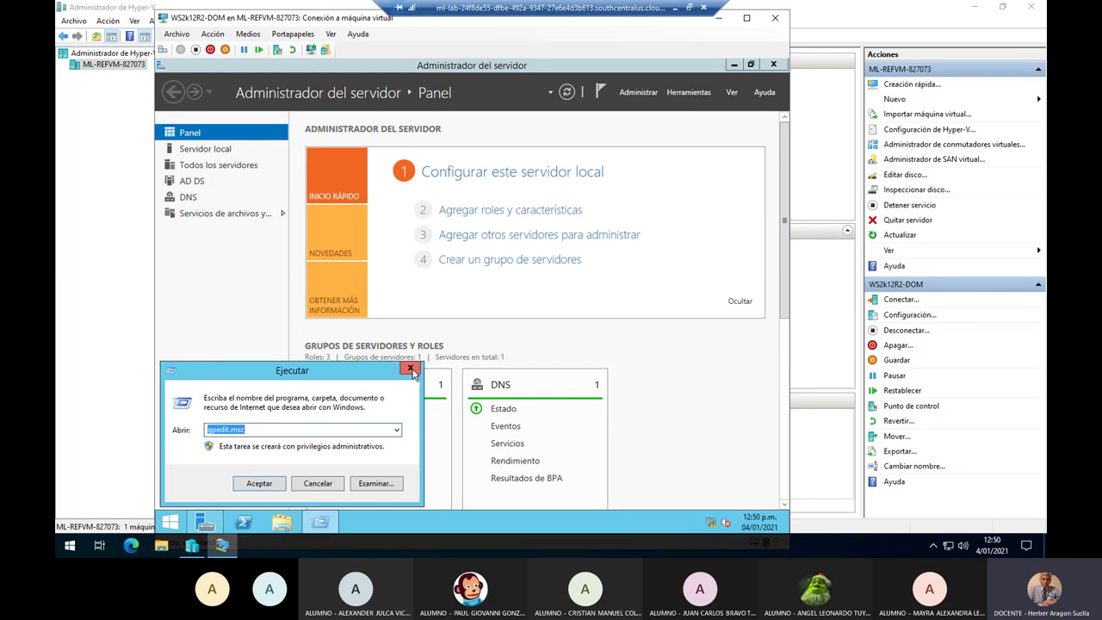
pyautogui.click(344, 433)
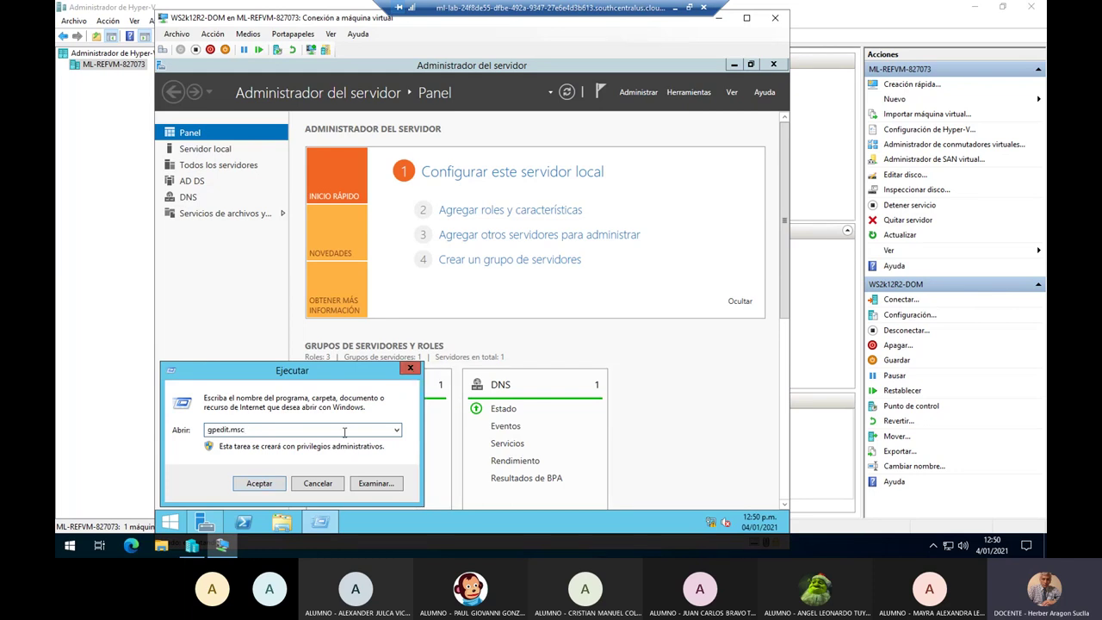
pyautogui.click(409, 367)
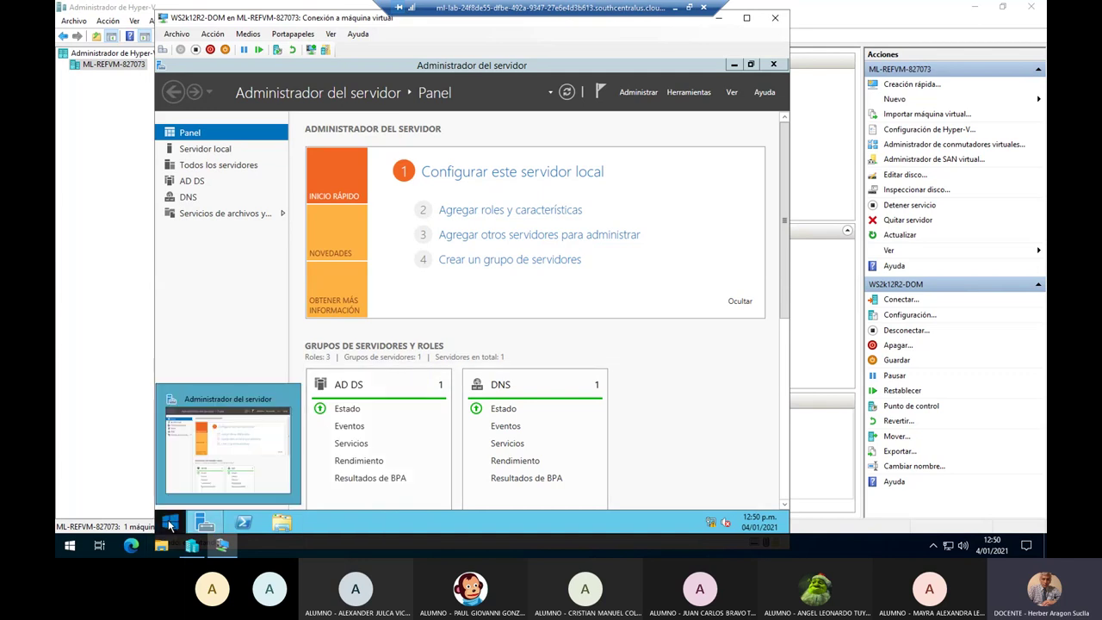
# Search Windows for 'bitlo' so Administrar BitLocker appears in the results.
pyautogui.rightClick(170, 522)
pyautogui.click(206, 468)
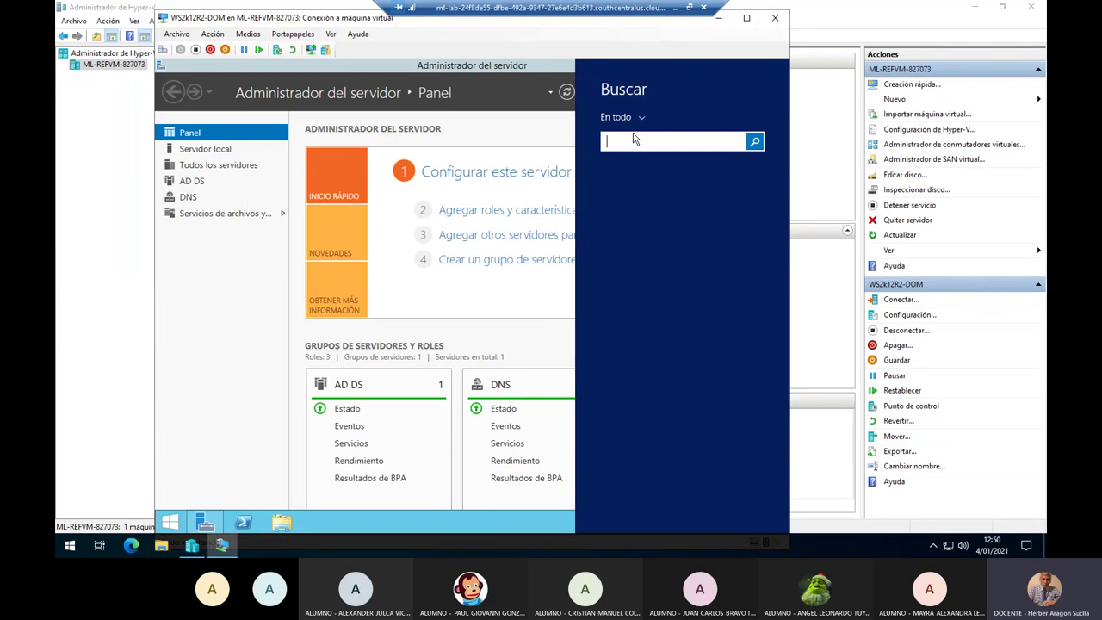
pyautogui.write('bits')
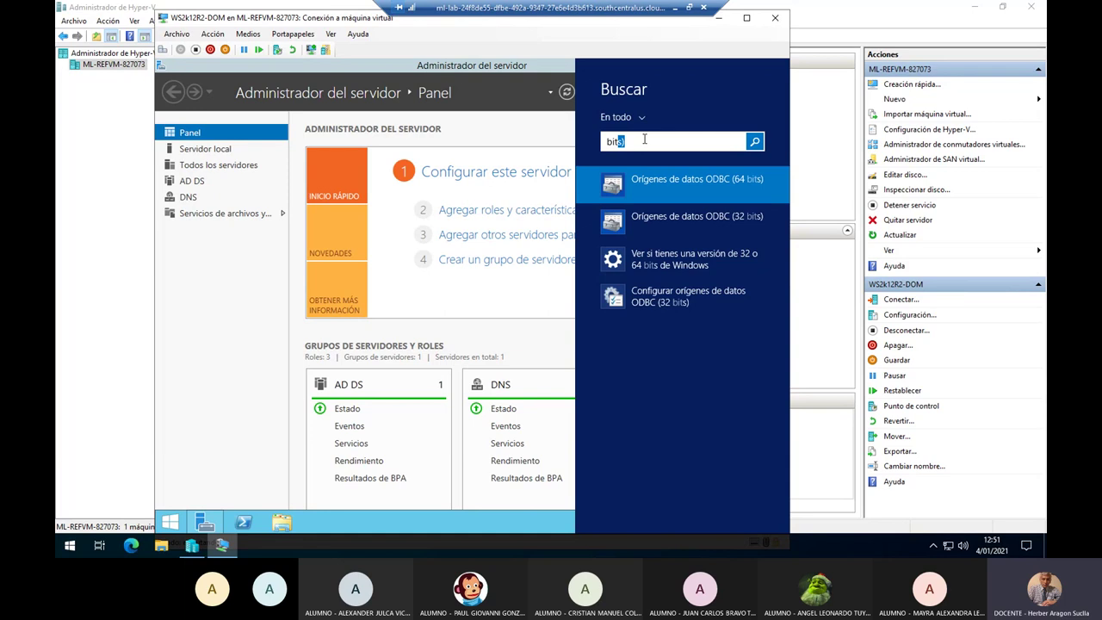
pyautogui.press('BackSpace')
pyautogui.write('lo')
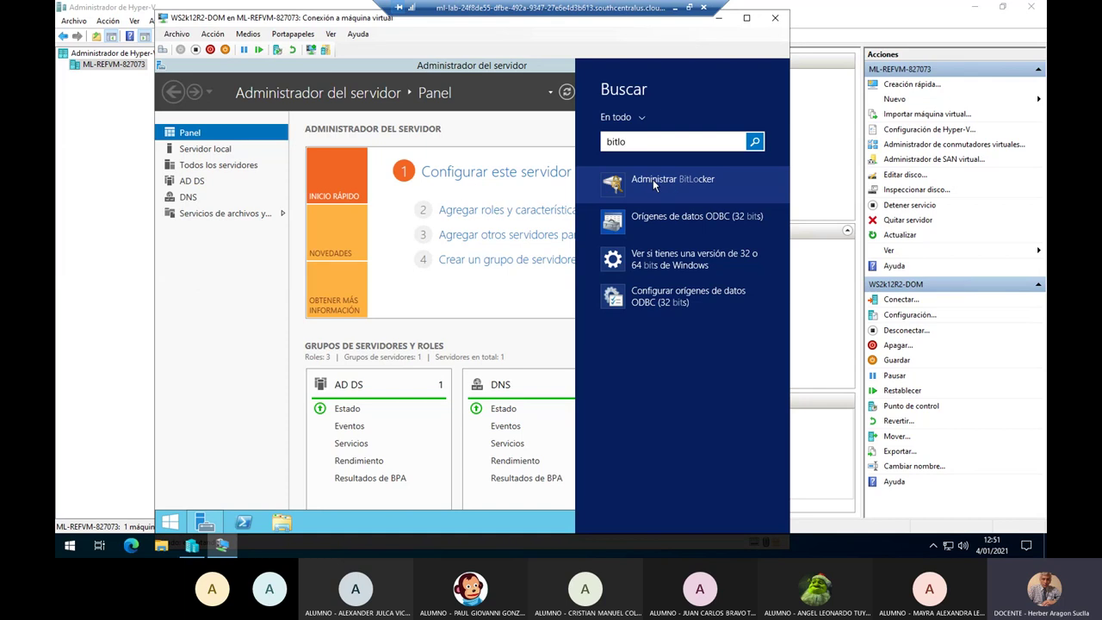
# Open the Administrar BitLocker search result.
pyautogui.click(653, 179)
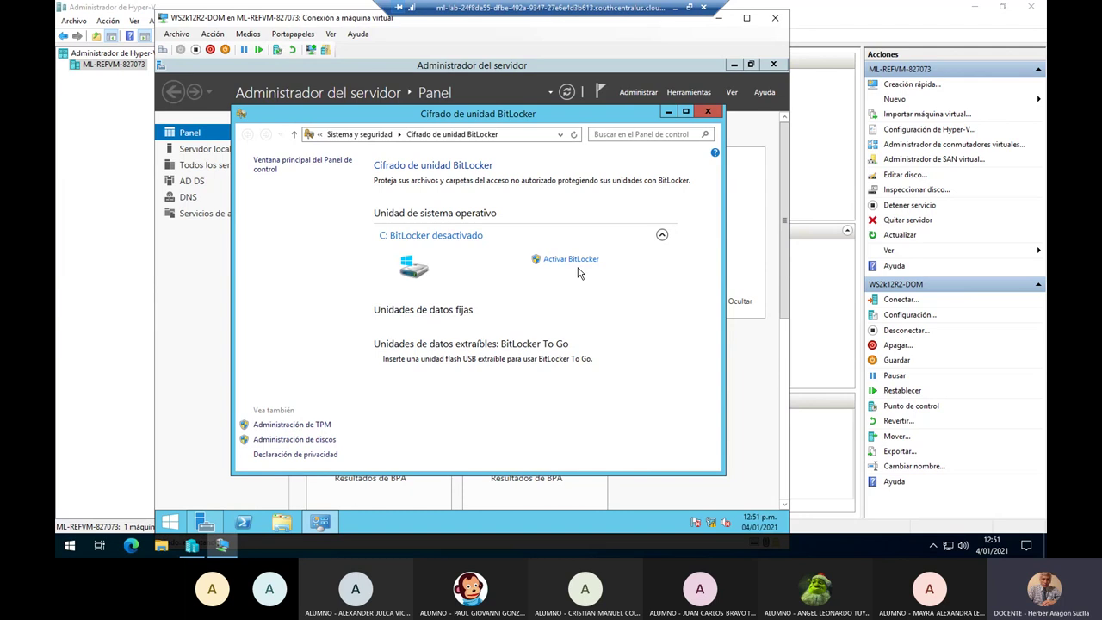
# Minimize the remote session and highlight Activar BitLocker and the step 11.1 unlock options.
pyautogui.click(676, 8)
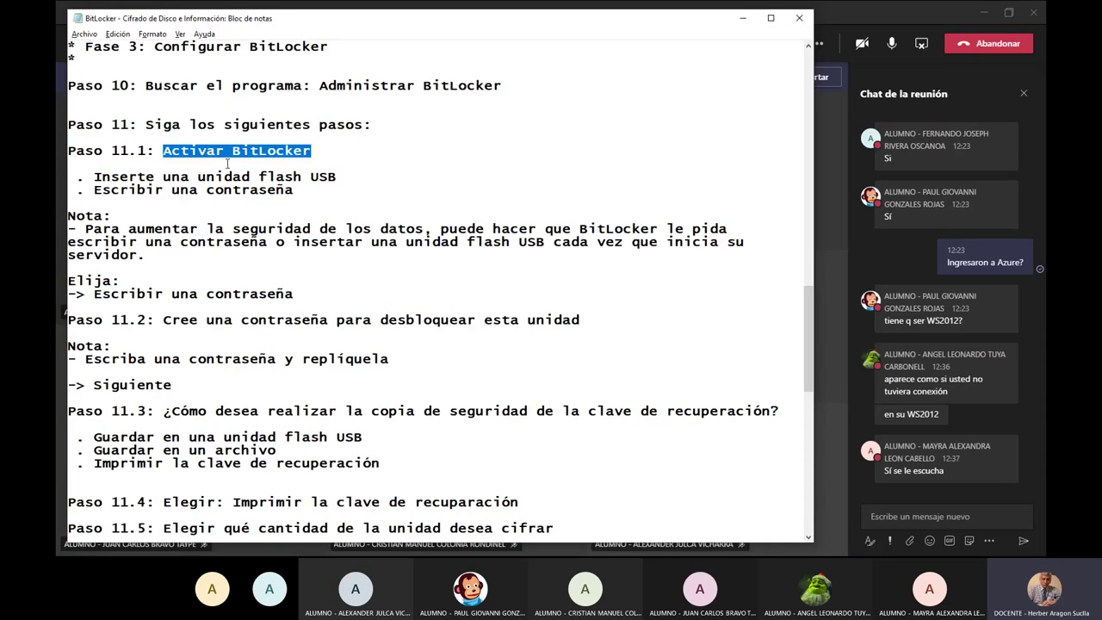
pyautogui.moveTo(158, 150); pyautogui.dragTo(312, 152)
pyautogui.click(136, 172)
pyautogui.moveTo(136, 172); pyautogui.dragTo(323, 186)
pyautogui.moveTo(167, 197); pyautogui.dragTo(271, 195)
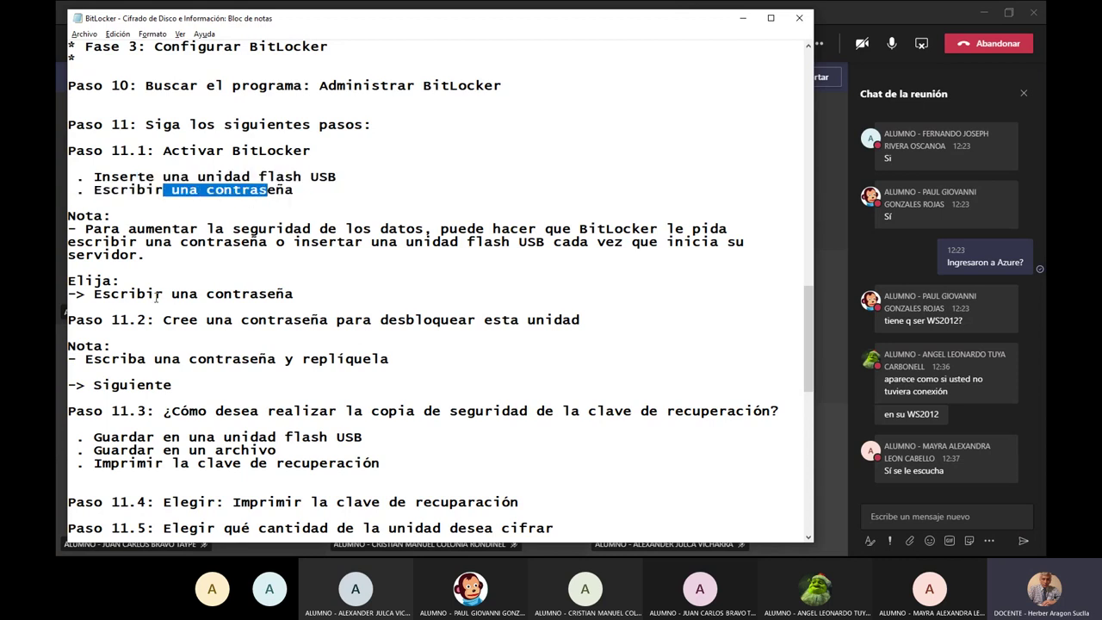
# Highlight the Escribir una contraseña choice and the step 11.2 password instruction, then return to the server.
pyautogui.moveTo(120, 297); pyautogui.dragTo(310, 297)
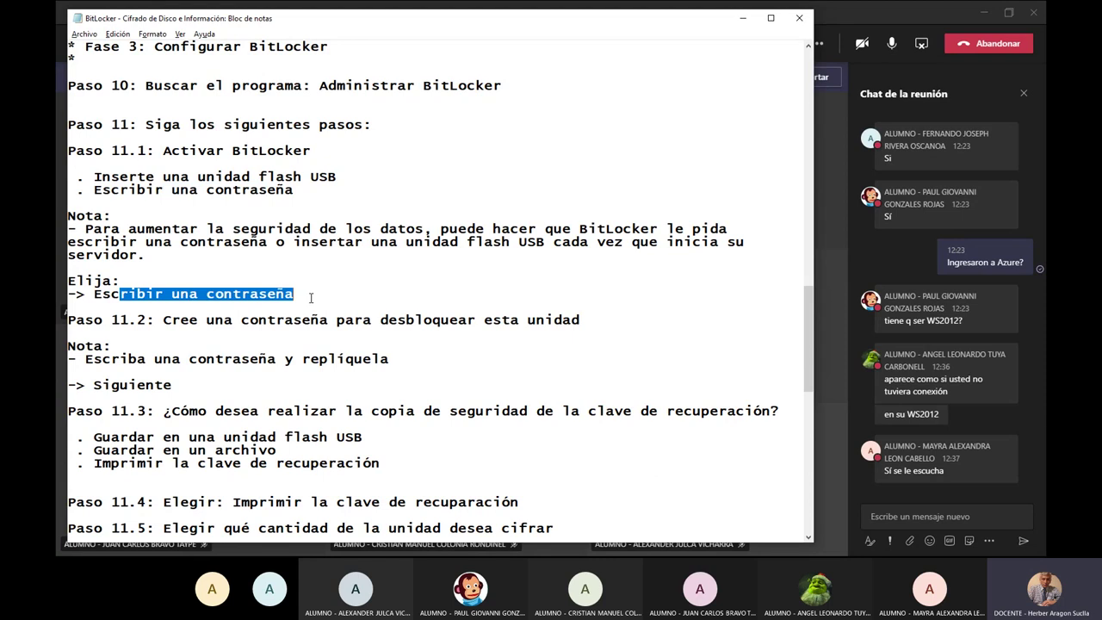
pyautogui.moveTo(240, 321); pyautogui.dragTo(565, 322)
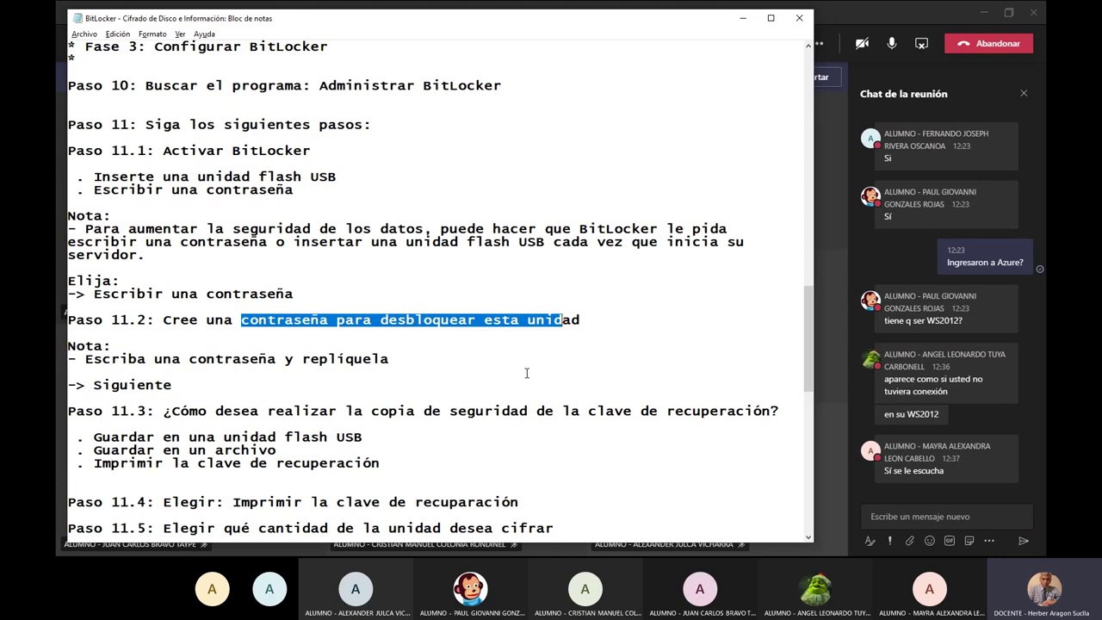
pyautogui.hotkey('alt', 'Tab')
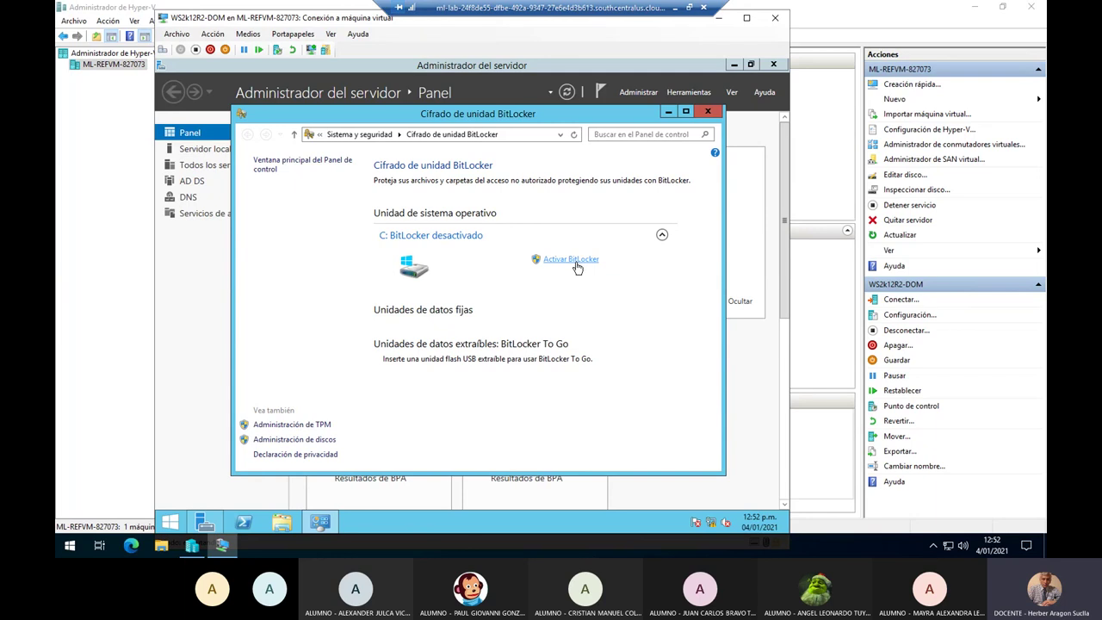
# Choose Activar BitLocker for drive C:.
pyautogui.click(593, 264)
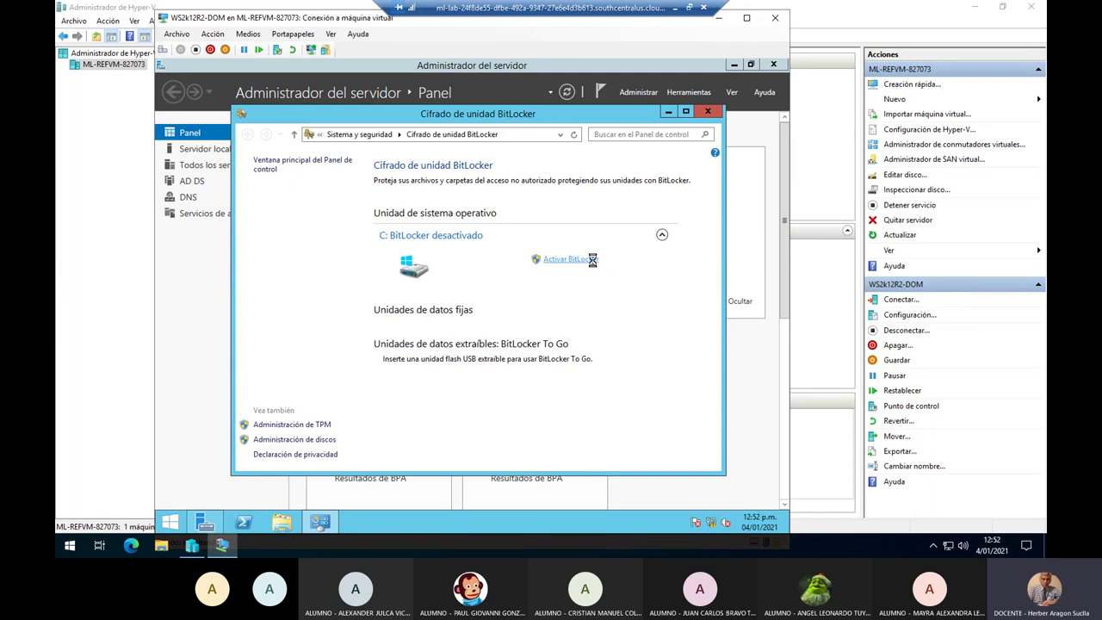
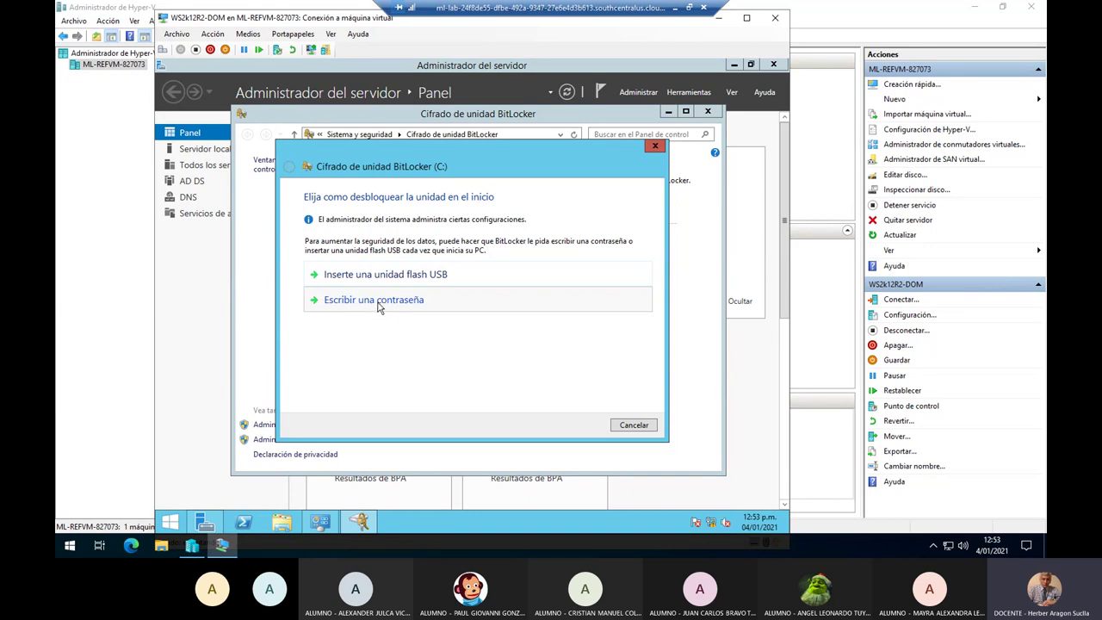
# Choose password unlock for drive C:, enter the password in both fields, then minimize the VM.
pyautogui.click(468, 308)
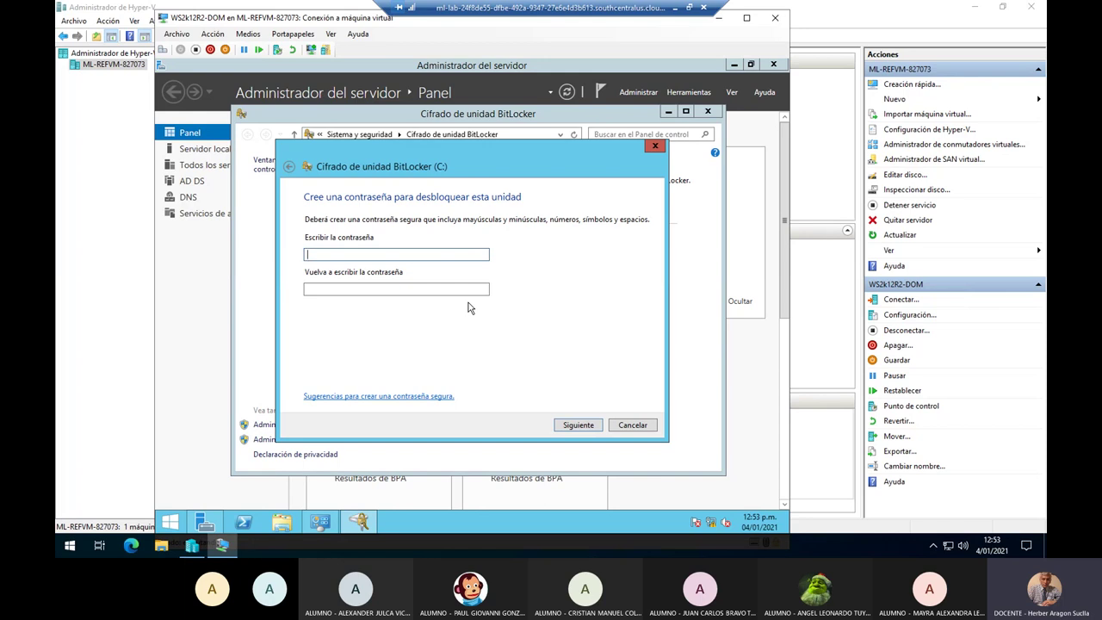
pyautogui.click(389, 289)
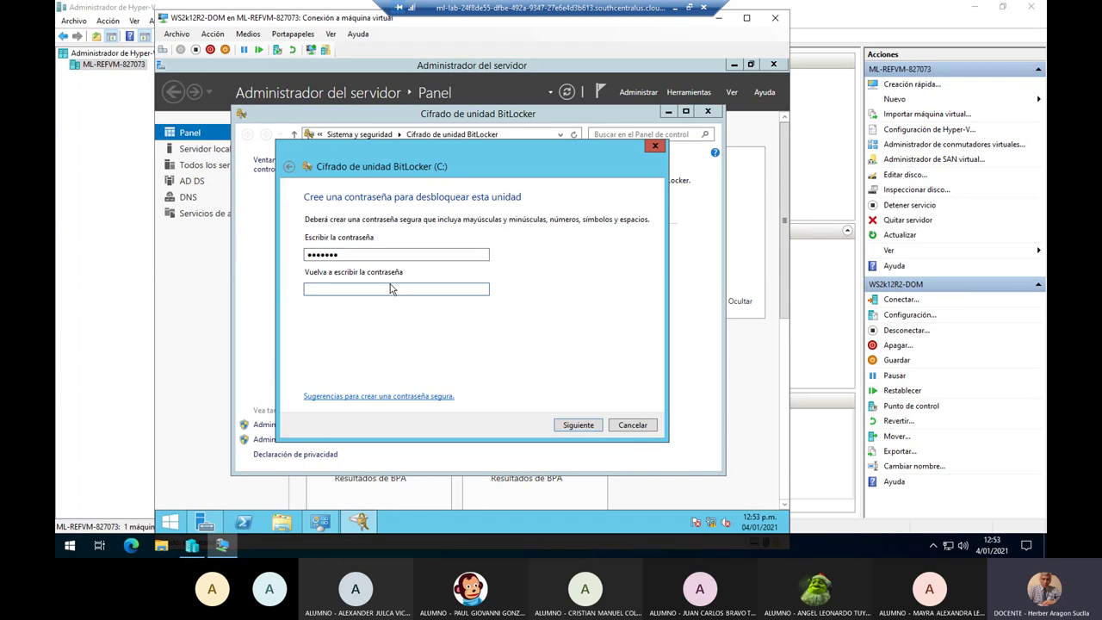
pyautogui.write('Passwor')
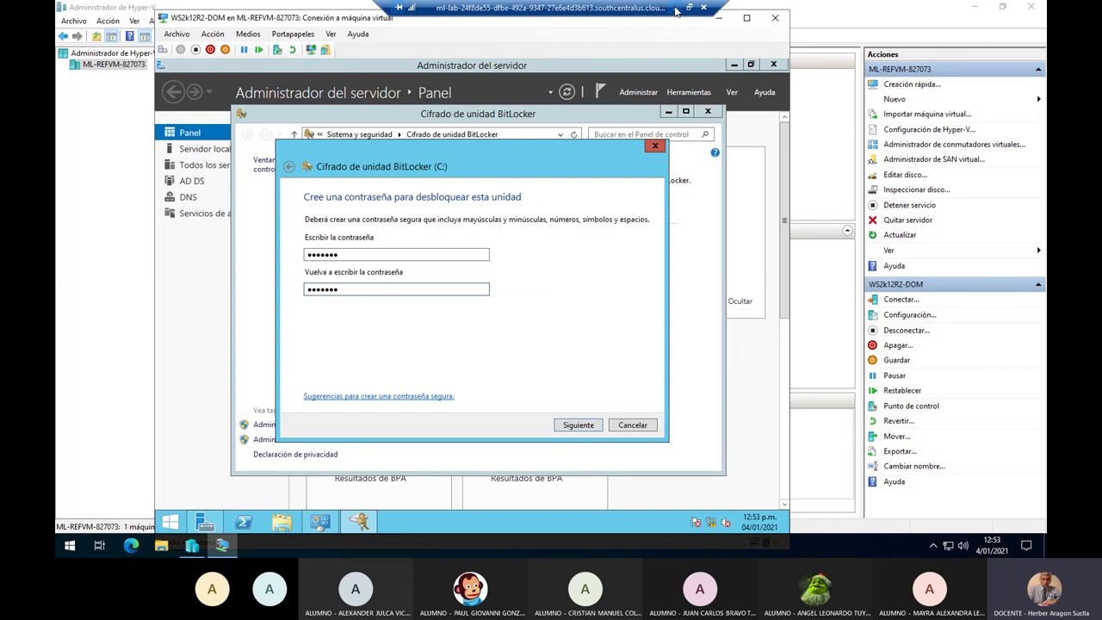
pyautogui.click(676, 8)
# Post a Teams chat message stating the chosen drive password, then return to the BitLocker wizard.
pyautogui.click(906, 517)
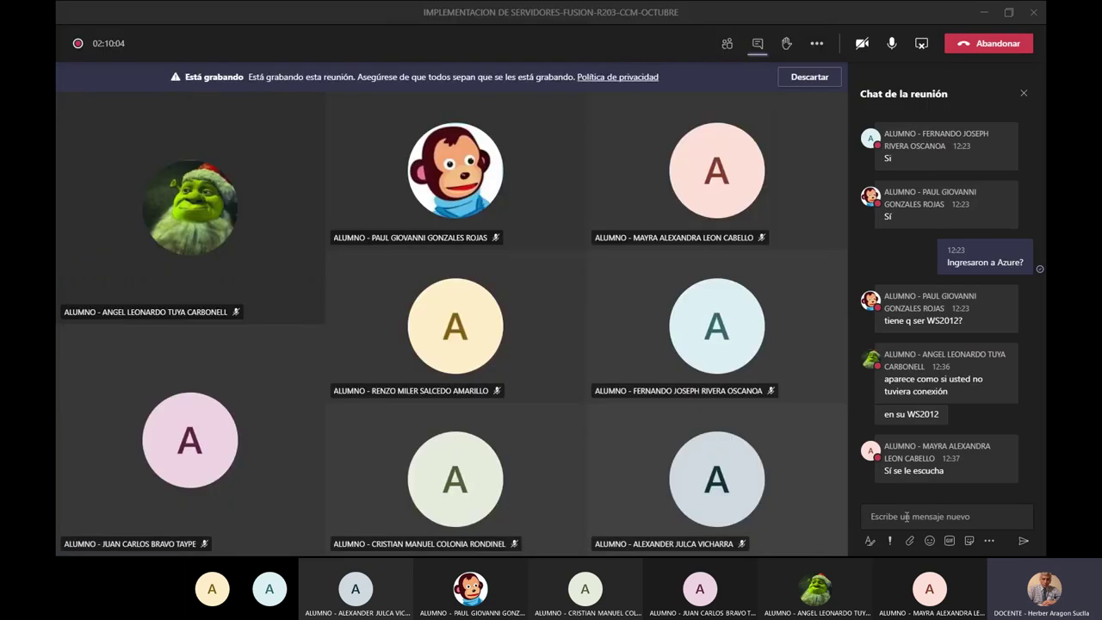
pyautogui.click(905, 517)
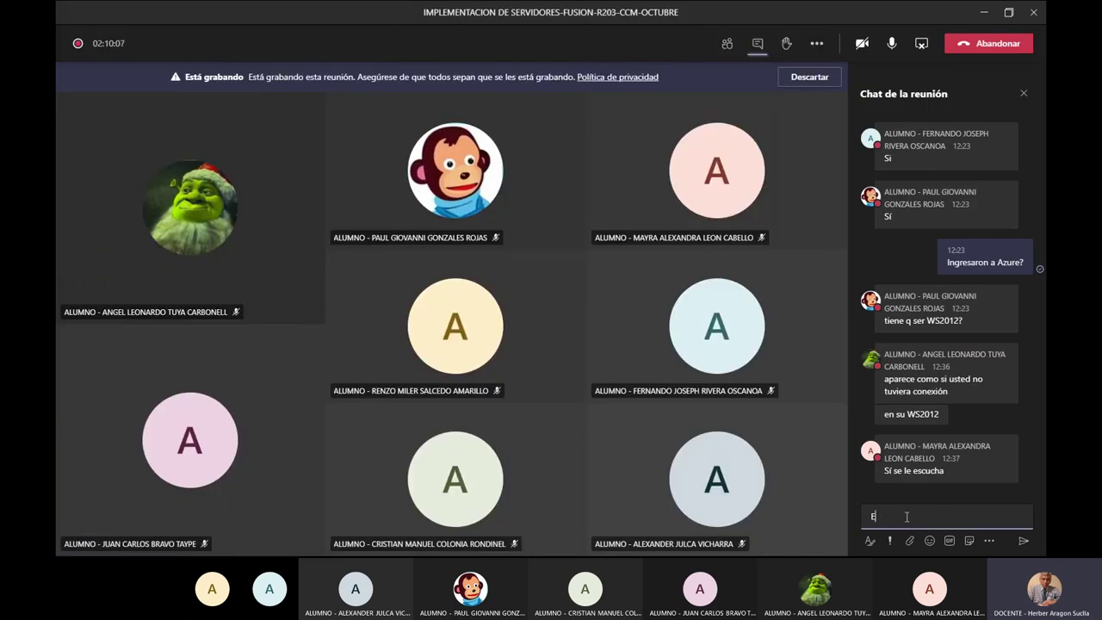
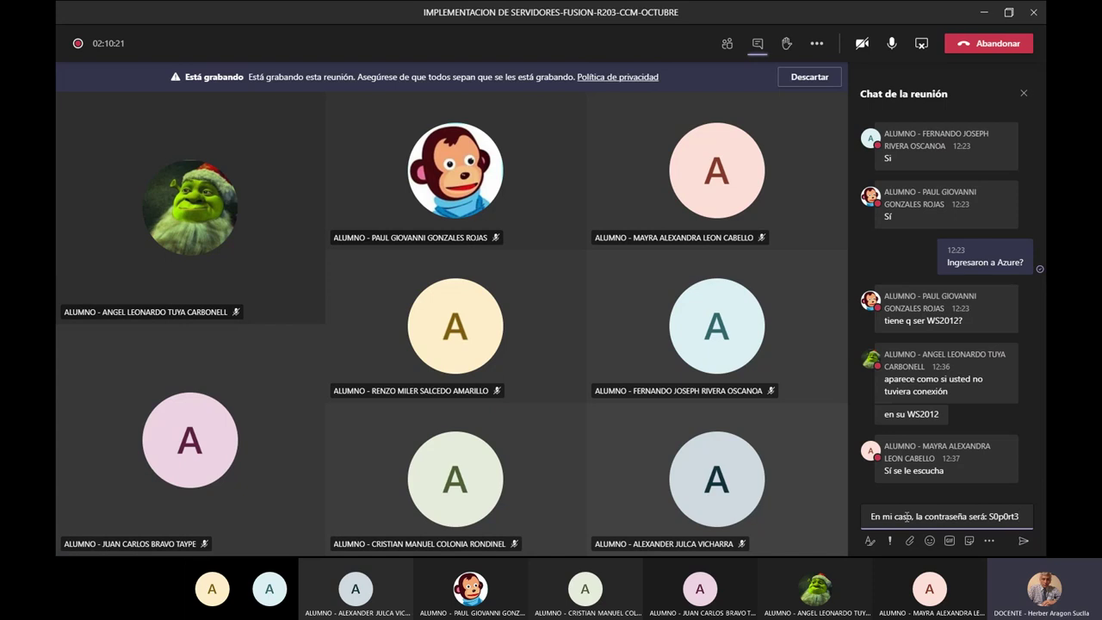
pyautogui.hotkey('ctrl', 'a')
pyautogui.press('BackSpace')
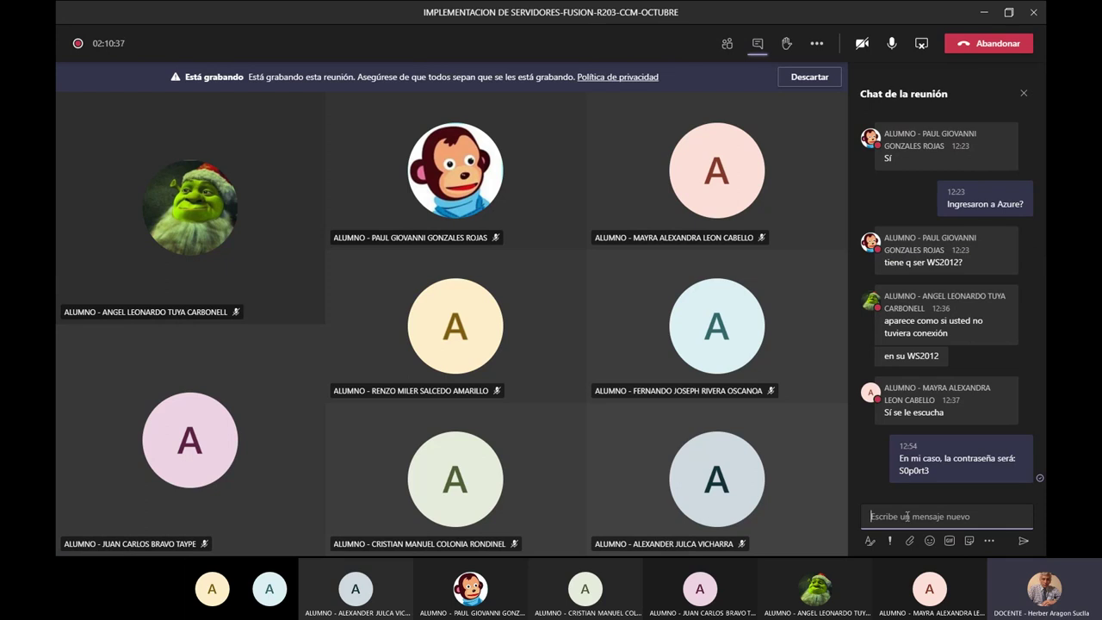
pyautogui.hotkey('alt', 'Tab')
pyautogui.hotkey('alt', 'Tab')
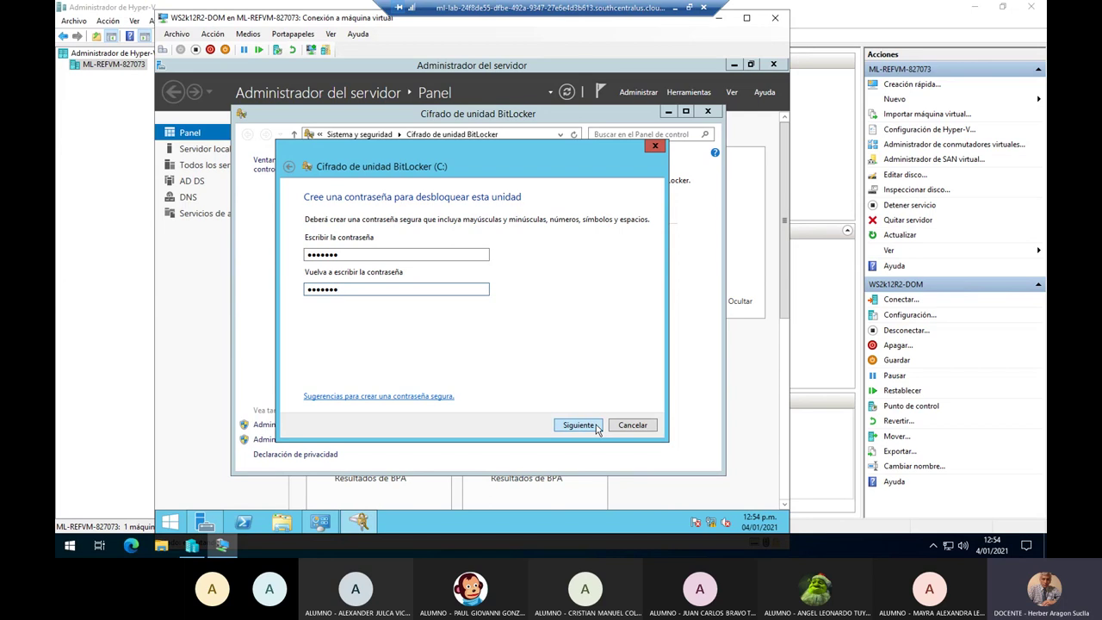
# Try to continue with the password, get the minimum-length error, and select the first field.
pyautogui.click(595, 425)
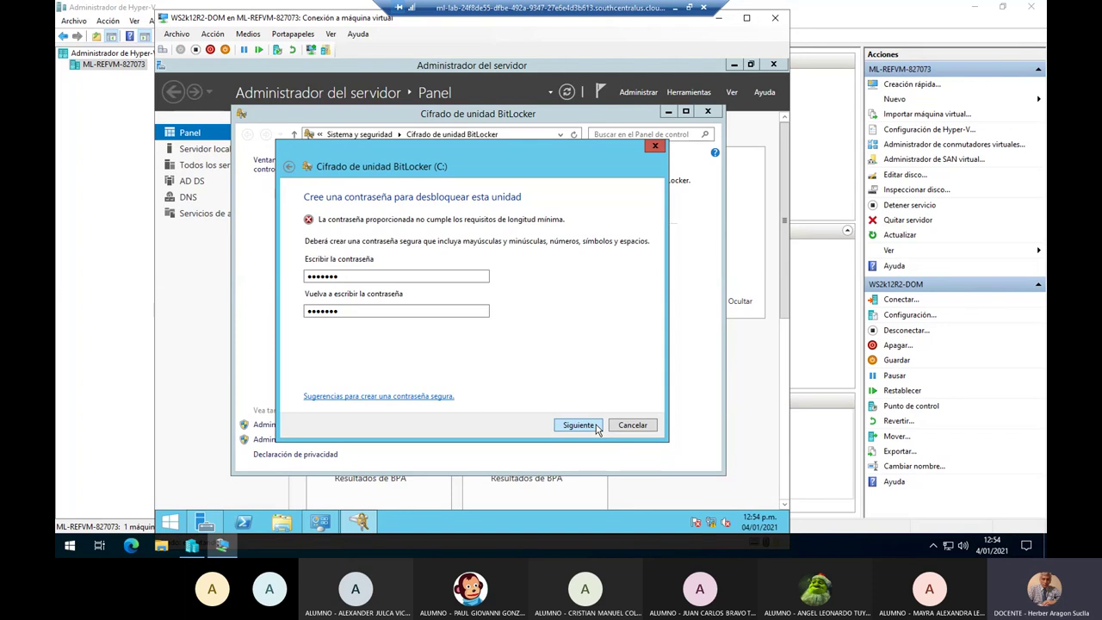
pyautogui.doubleClick(356, 276)
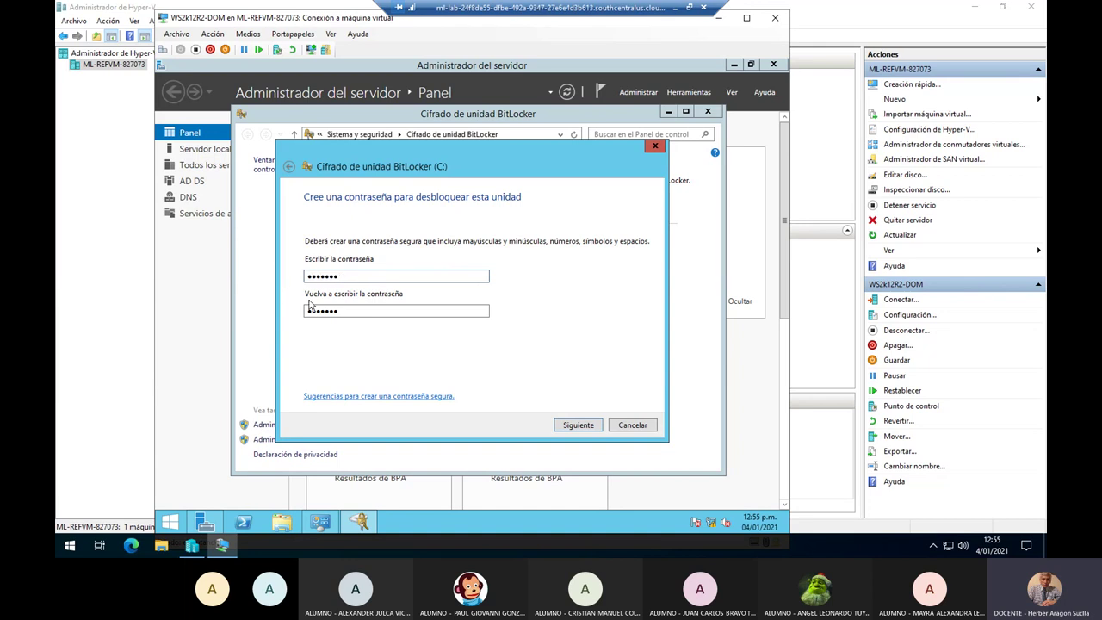
# Replace both password fields with a new seven-character password and try to continue again.
pyautogui.doubleClick(345, 312)
pyautogui.click(578, 426)
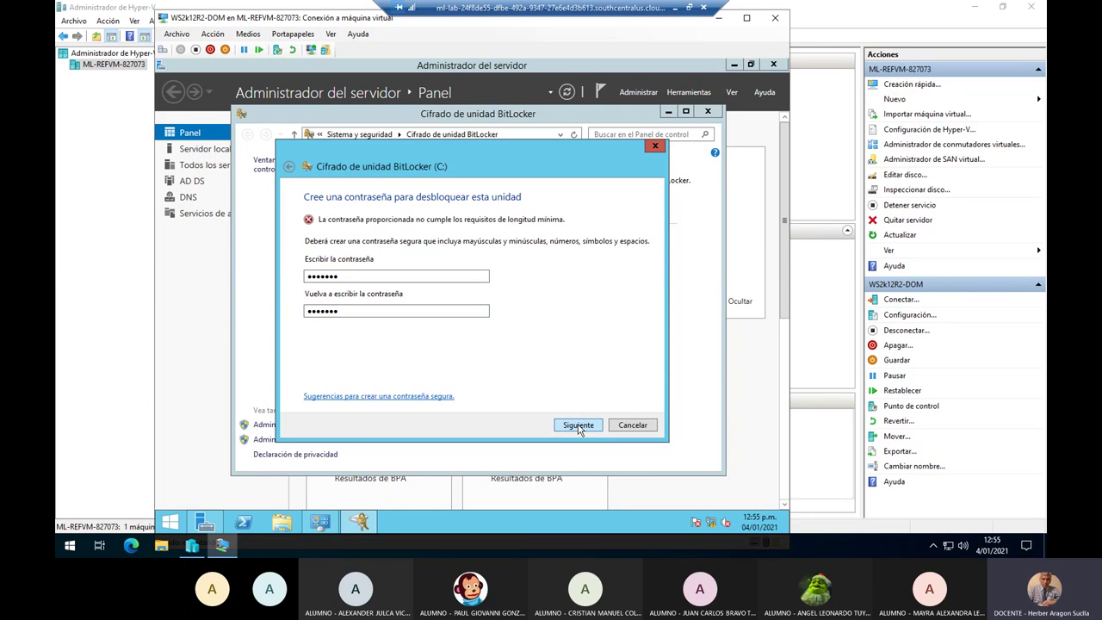
# Append '1' to both password fields to reach eight characters and advance to the recovery-key backup page.
pyautogui.doubleClick(399, 273)
pyautogui.hotkey('ctrl', 'v')
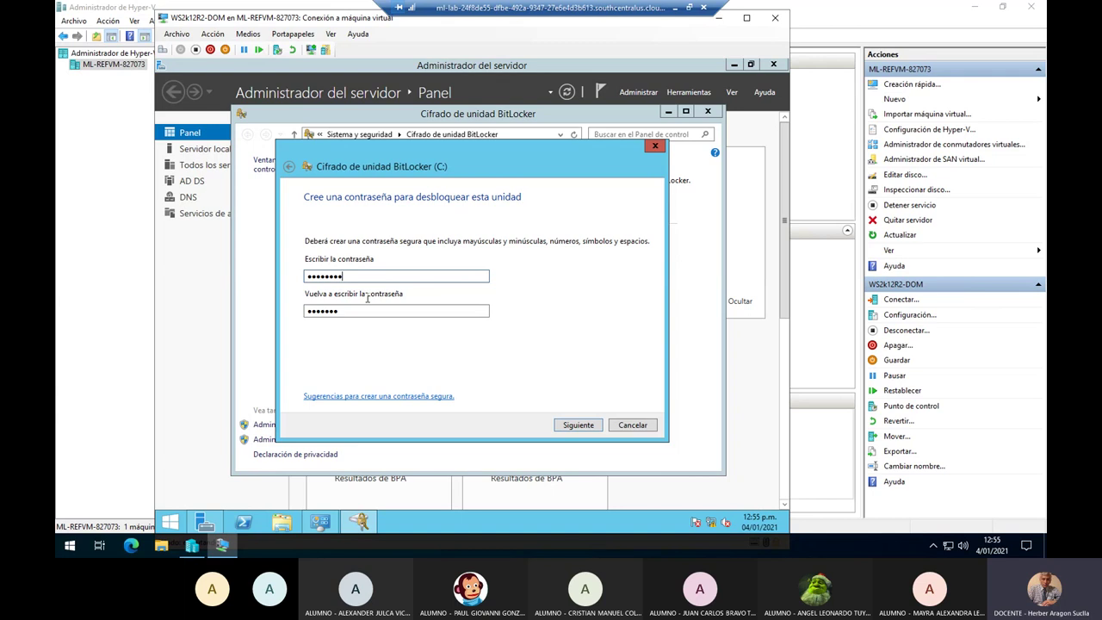
pyautogui.doubleClick(357, 311)
pyautogui.click(358, 310)
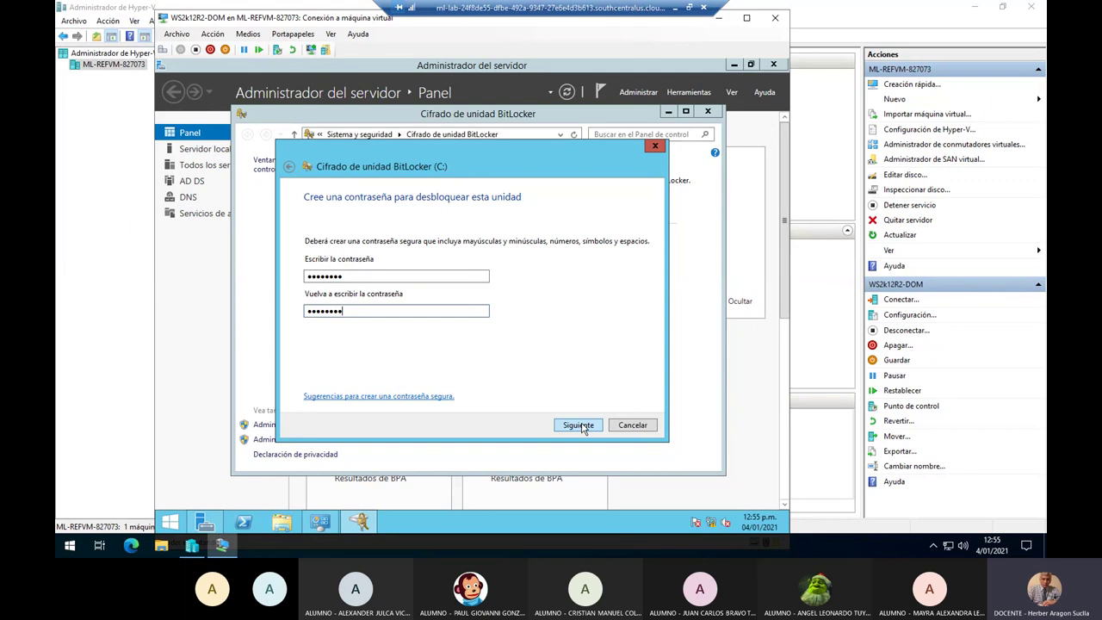
pyautogui.click(580, 425)
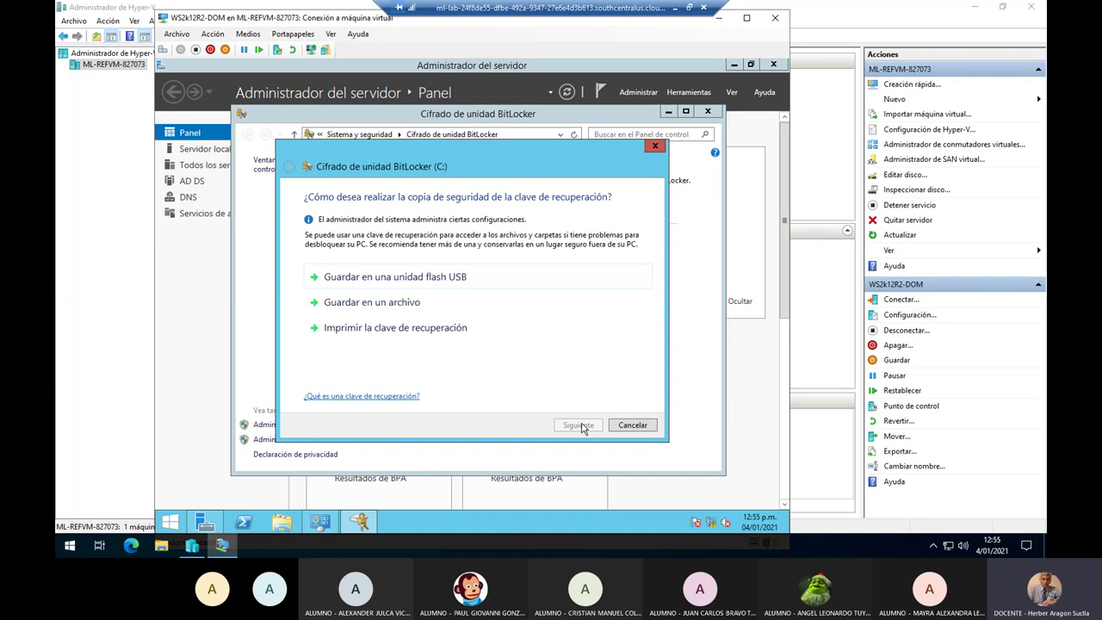
pyautogui.hotkey('alt', 'Tab')
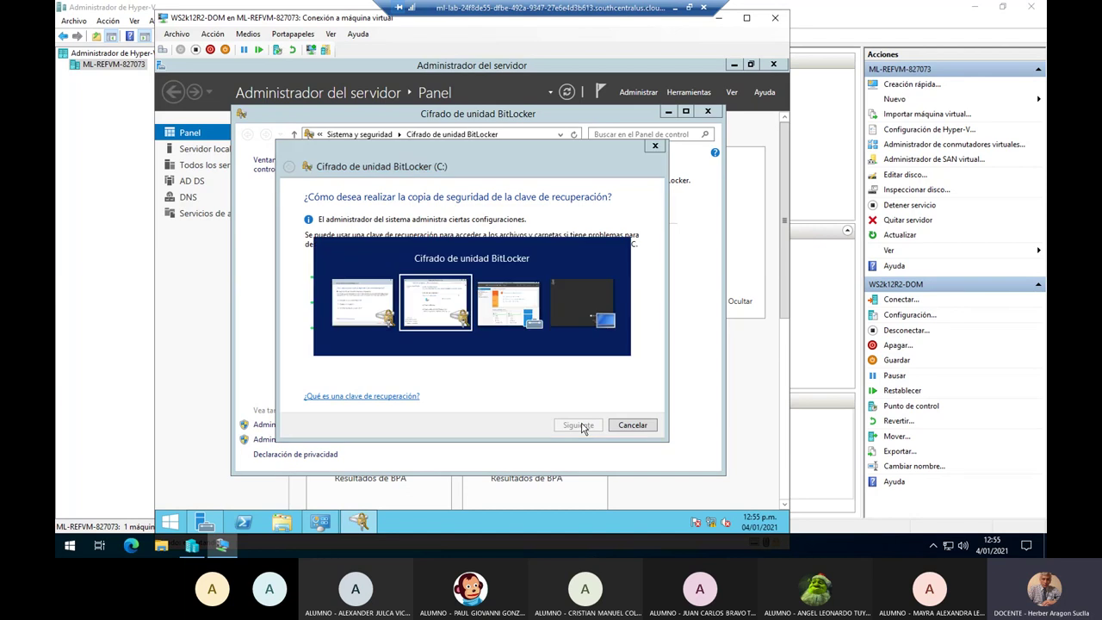
pyautogui.hotkey('alt', 'Tab')
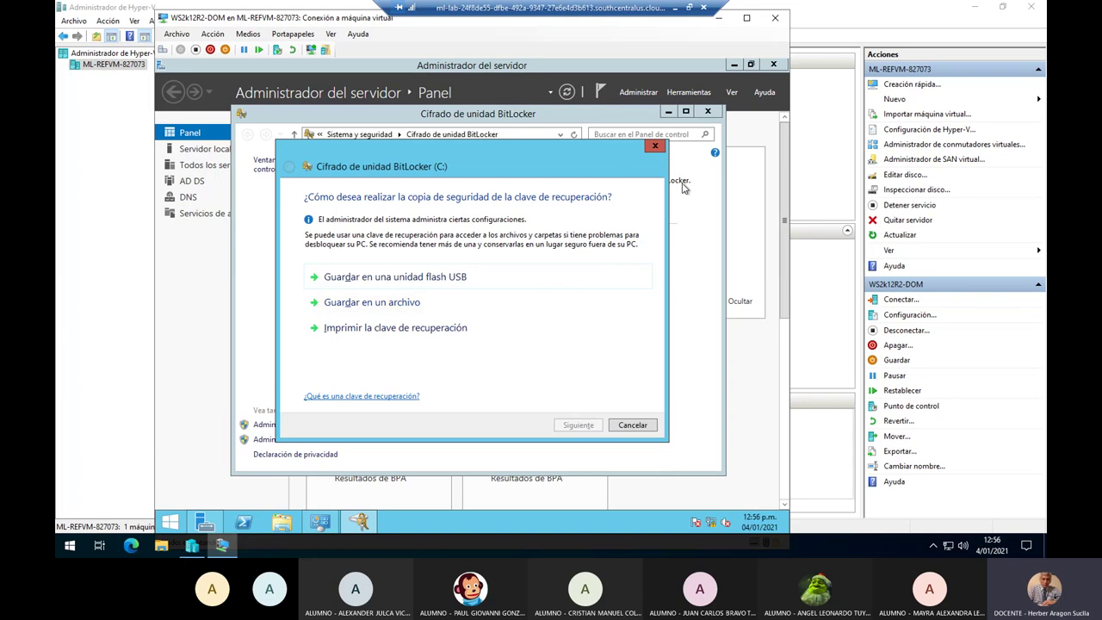
# Send the Teams chat message 'La long mínima es de 8 caracteres'.
pyautogui.click(677, 9)
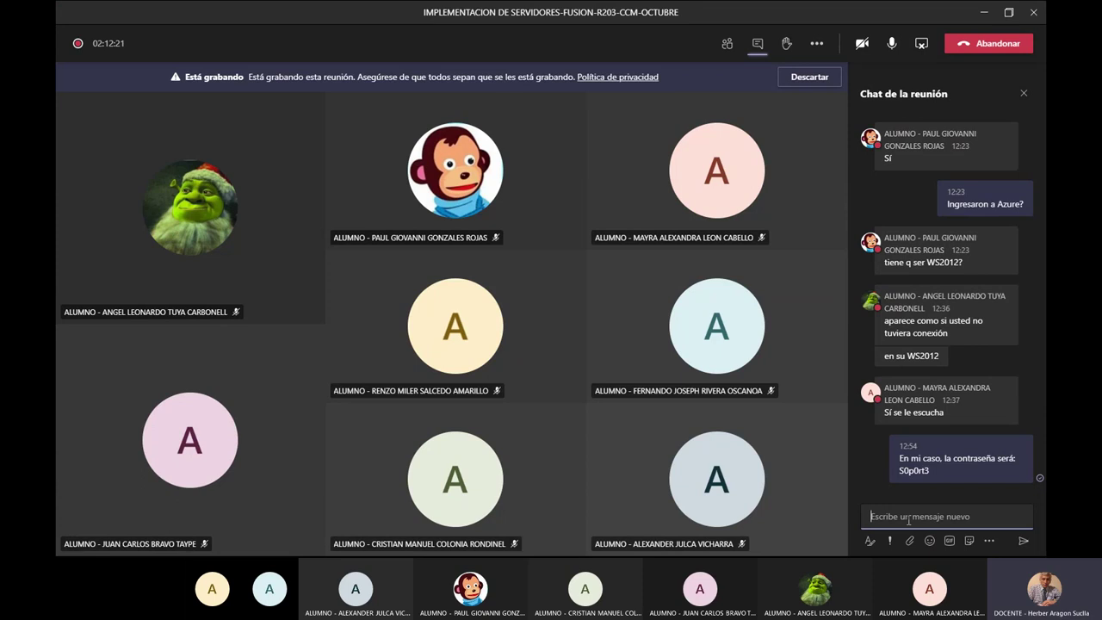
pyautogui.write('La long mínima es de 8 caractre')
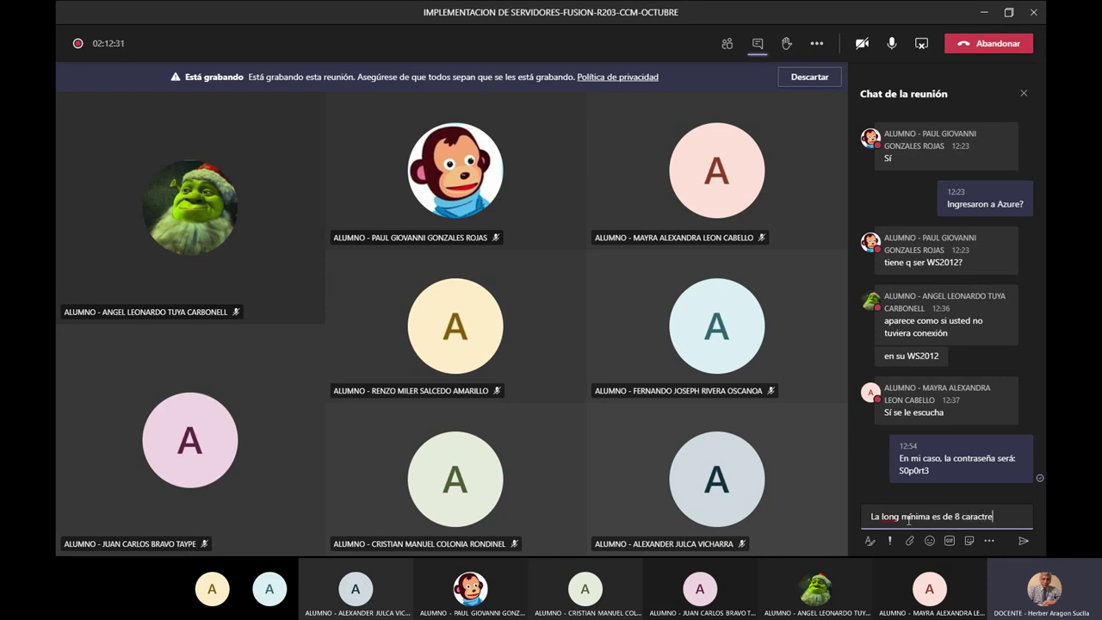
pyautogui.press('BackSpace')
pyautogui.press('BackSpace')
pyautogui.write('eres')
pyautogui.press('Return')
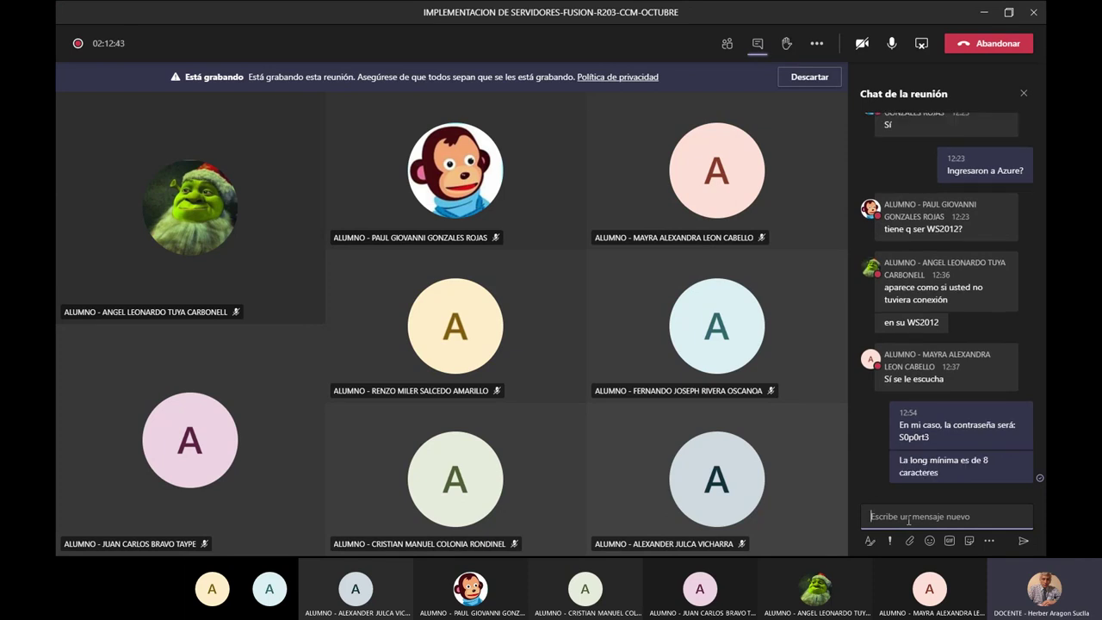
# Send 'La nueva contraseña sería' followed by the new password, then switch back to the VM.
pyautogui.write('La nueva contraseña sería:')
pyautogui.press('Return')
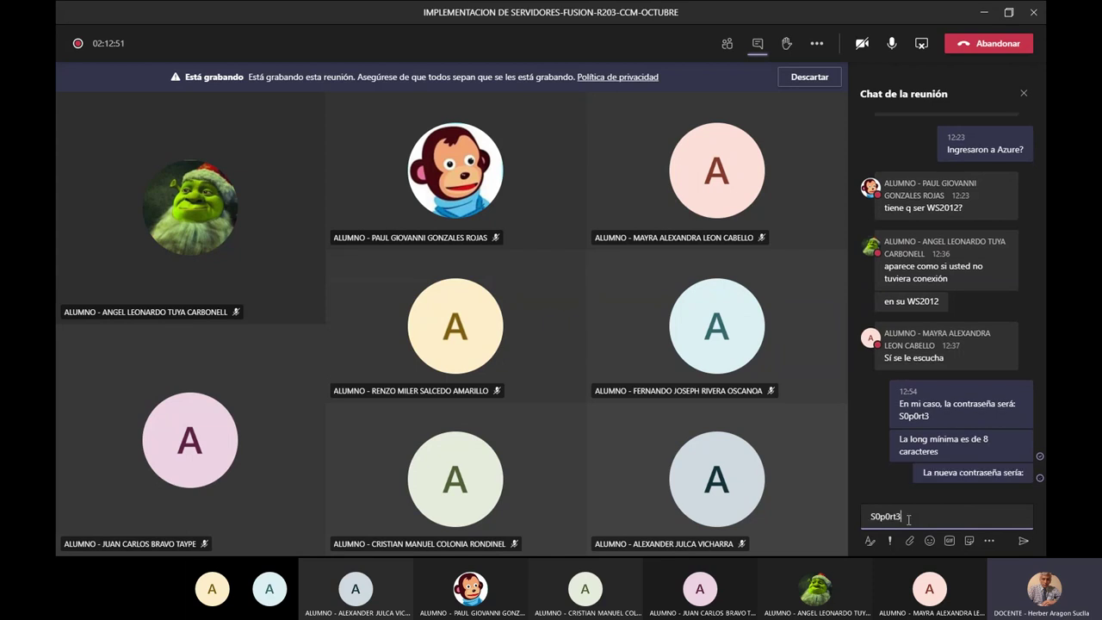
pyautogui.press('Return')
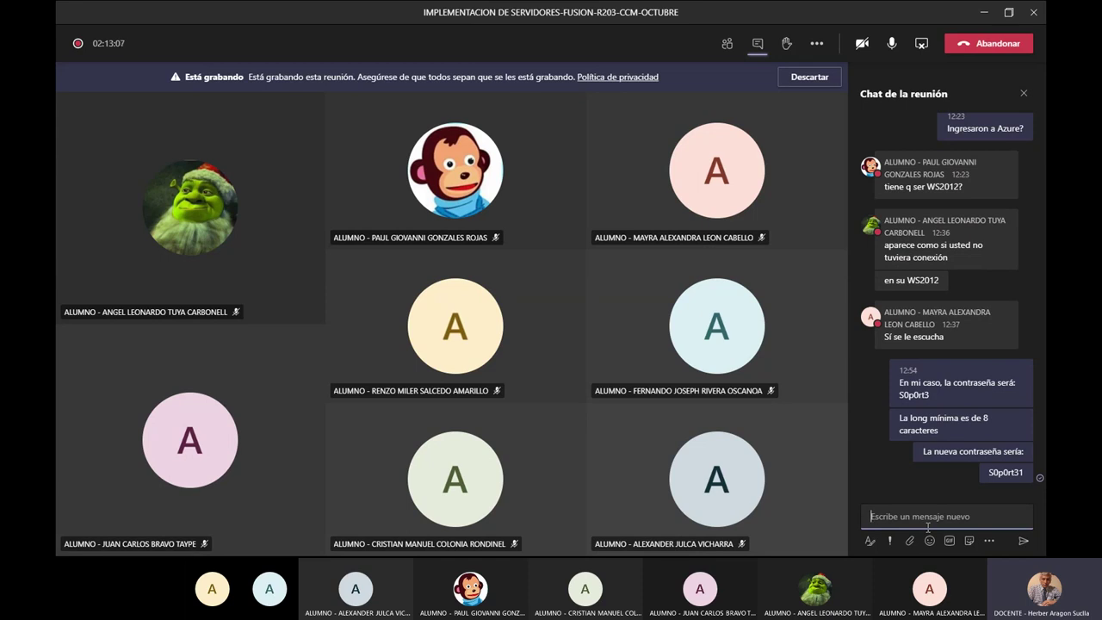
pyautogui.hotkey('alt', 'Tab')
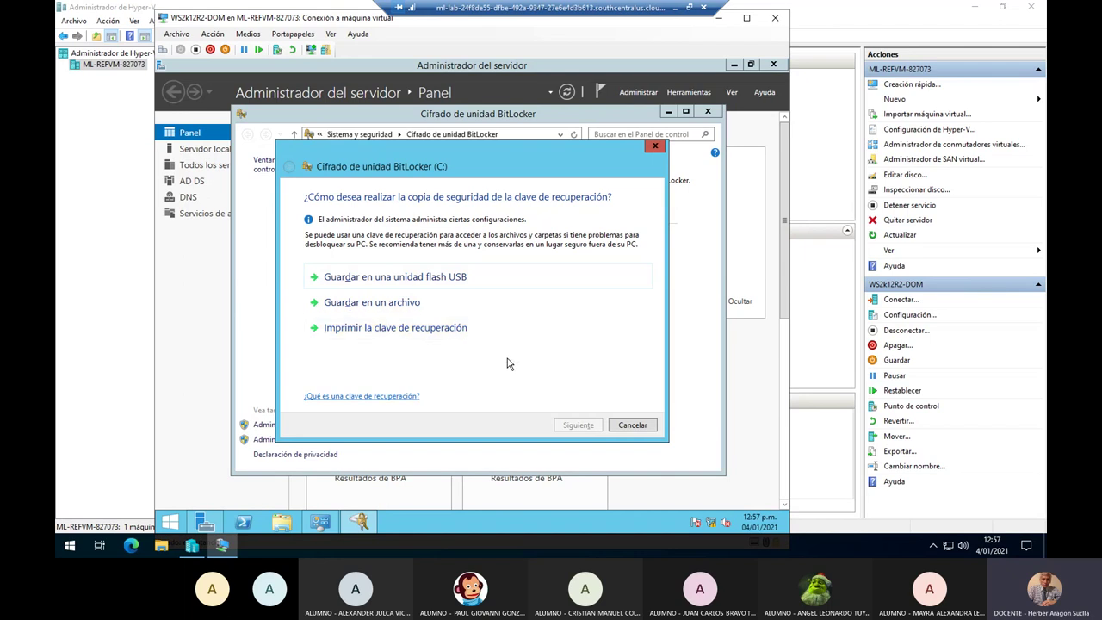
# Review the Notepad guide's password note and step 11.4 on printing the recovery key.
pyautogui.click(677, 10)
pyautogui.hotkey('alt', 'Tab')
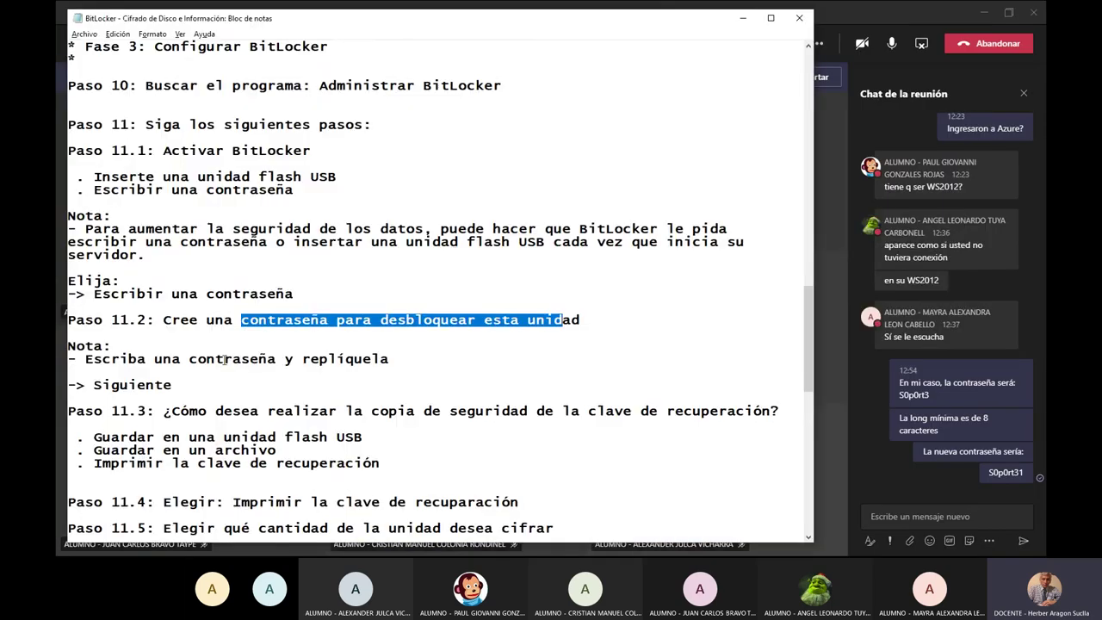
pyautogui.moveTo(223, 358); pyautogui.dragTo(411, 367)
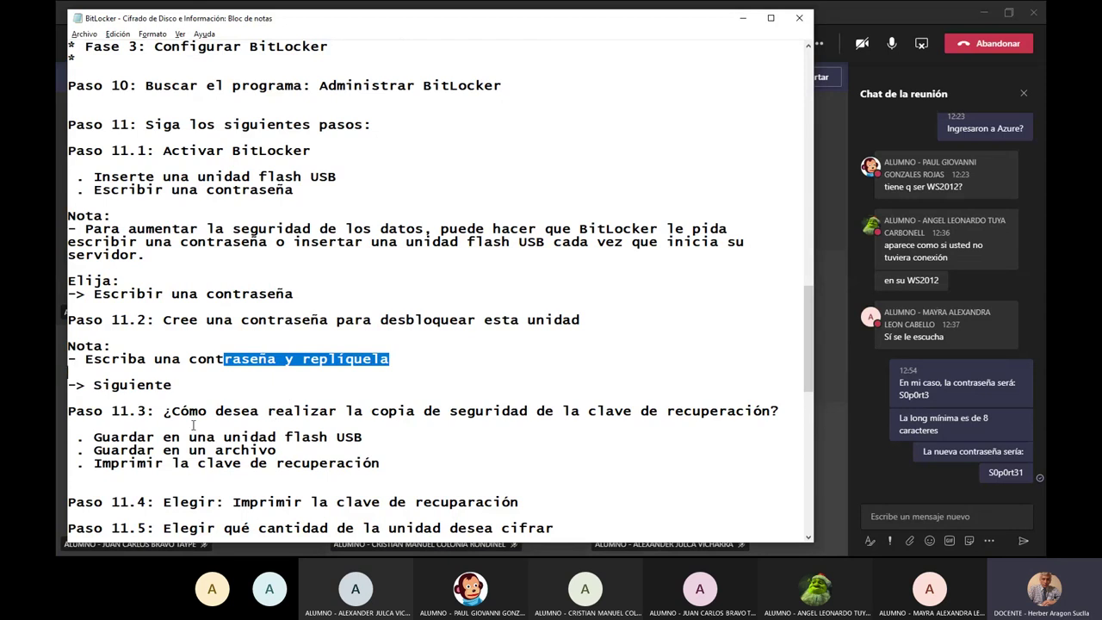
pyautogui.scroll(-2, 192, 425)
pyautogui.scroll(-6, 175, 415)
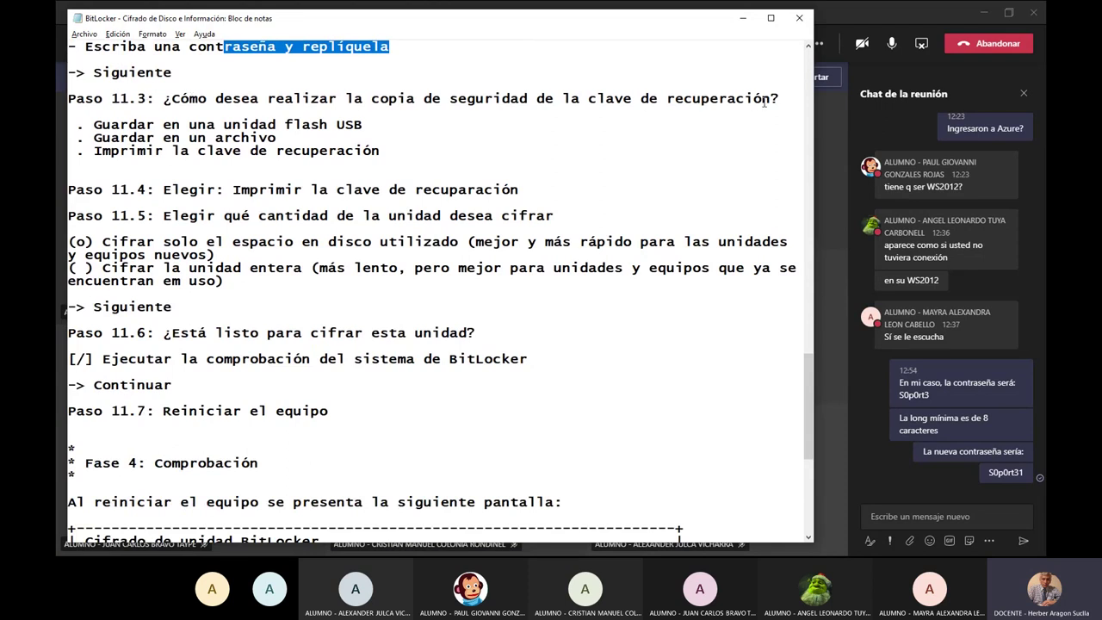
pyautogui.moveTo(95, 155); pyautogui.dragTo(508, 155)
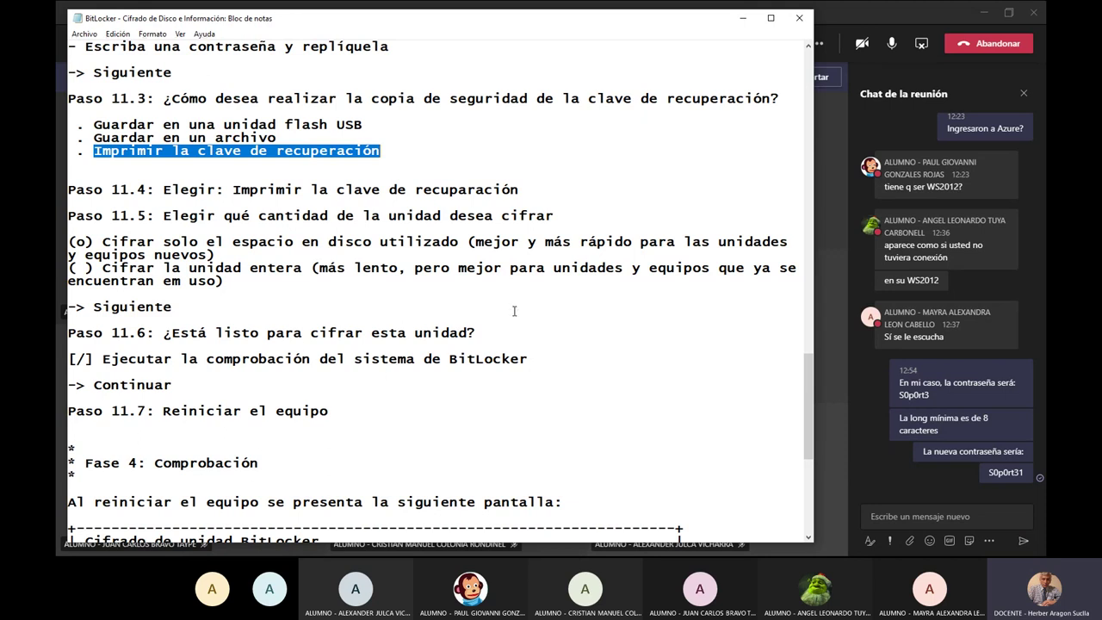
pyautogui.hotkey('alt', 'Tab')
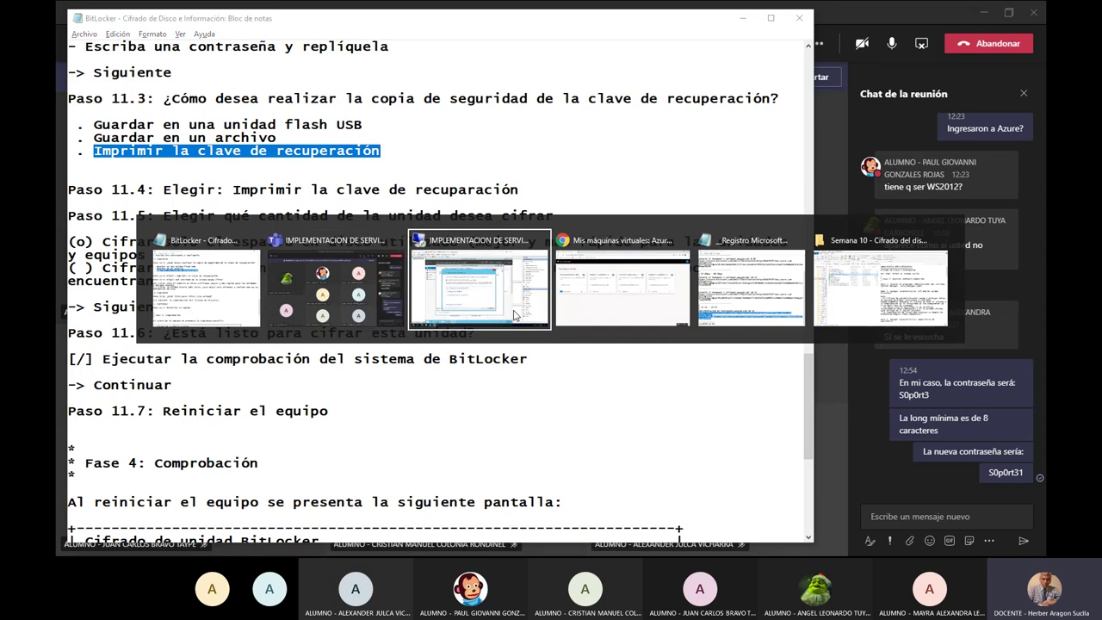
# Choose to print the recovery key using the Microsoft XPS Document Writer.
pyautogui.click(514, 315)
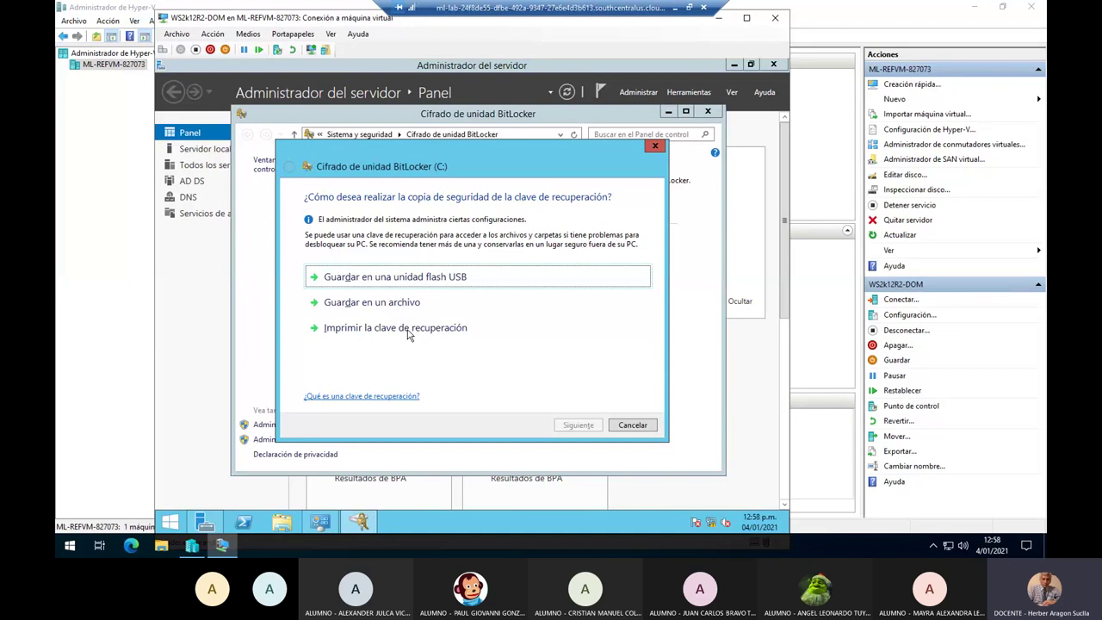
pyautogui.click(408, 332)
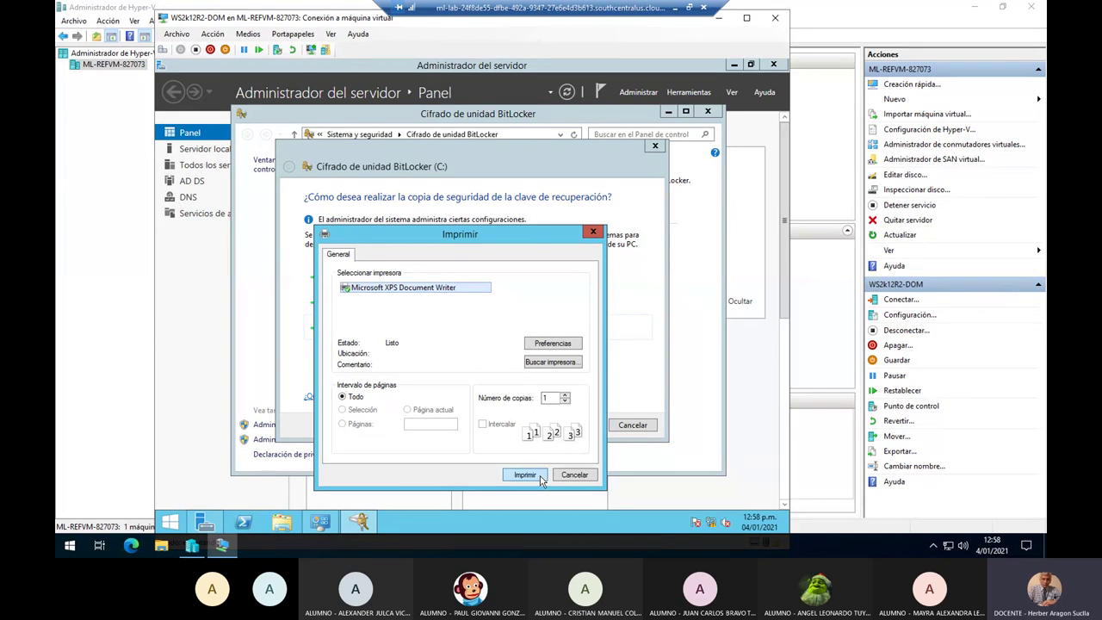
pyautogui.click(541, 478)
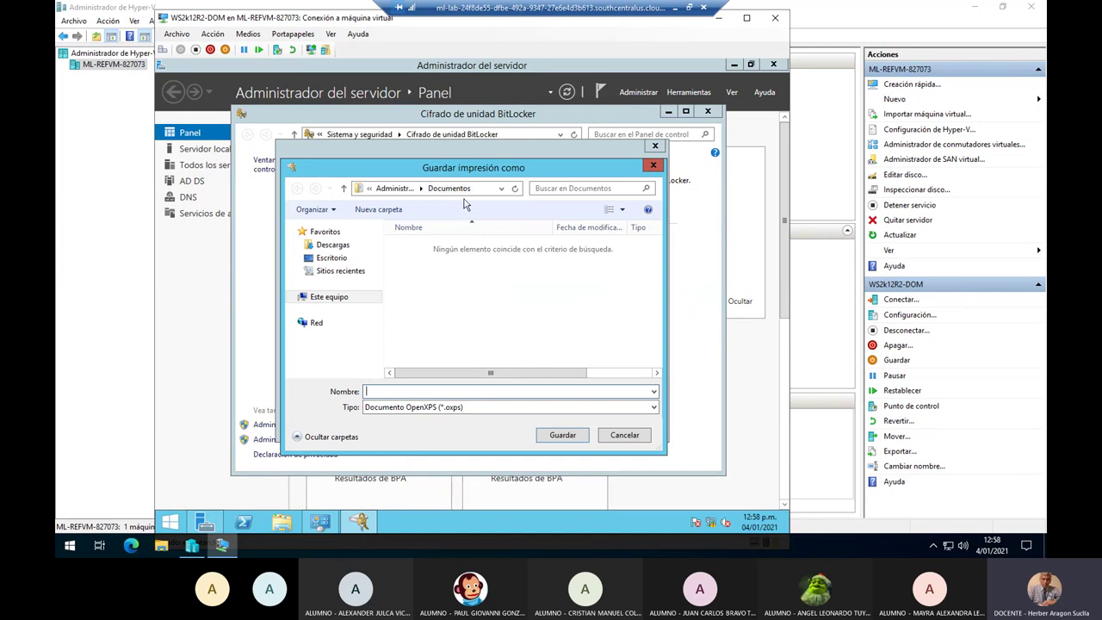
# Save the XPS printout as Clave-HHA in the Administrador's Documentos folder.
pyautogui.click(370, 194)
pyautogui.click(398, 189)
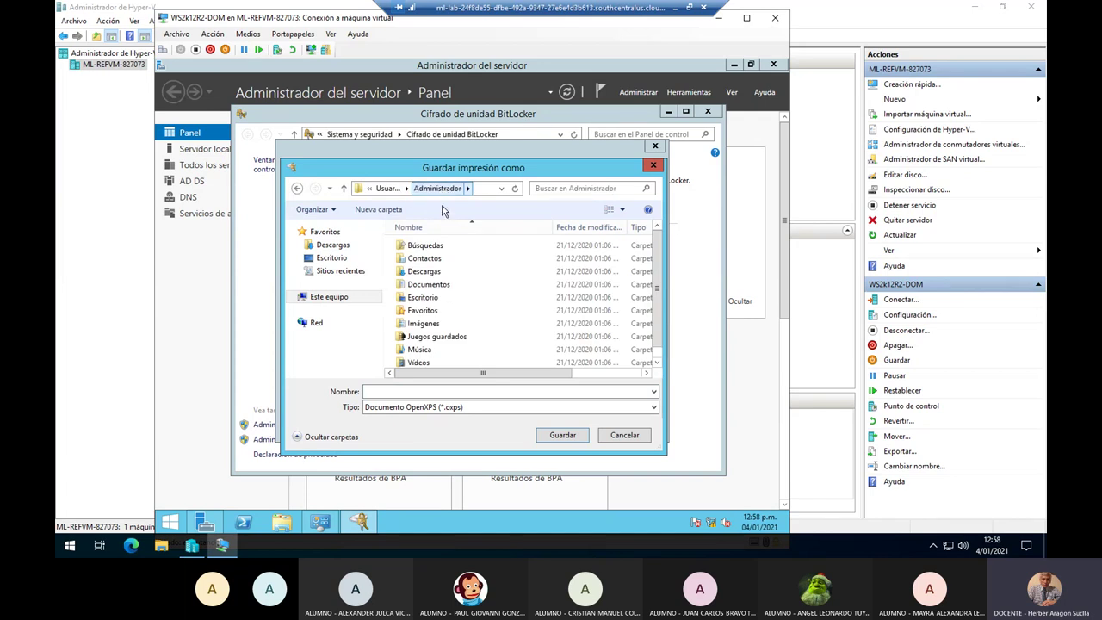
pyautogui.click(430, 289)
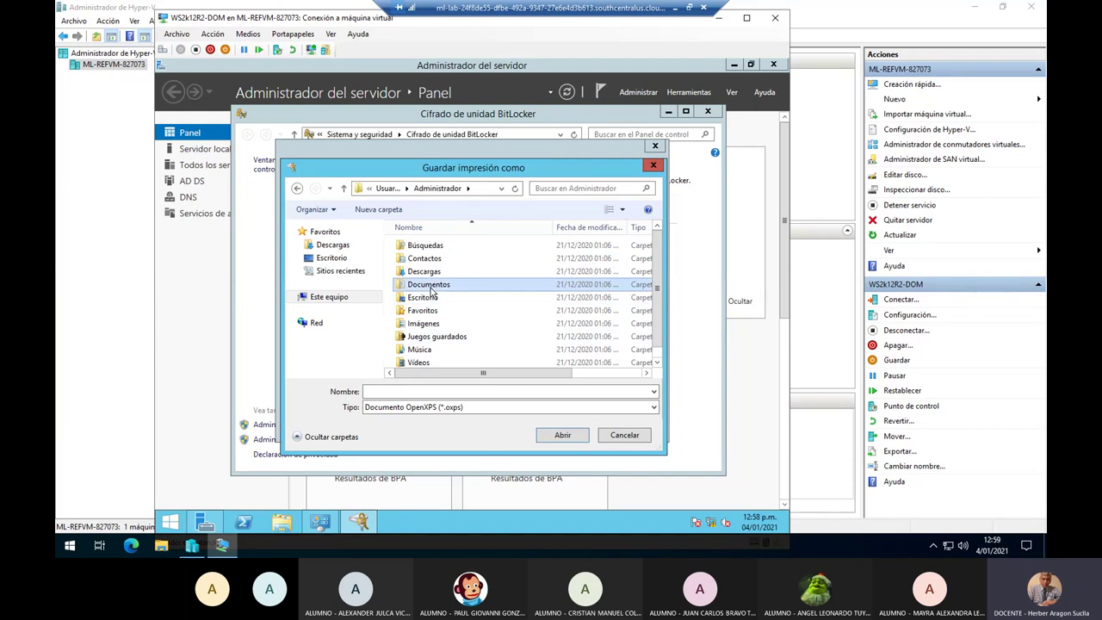
pyautogui.doubleClick(430, 289)
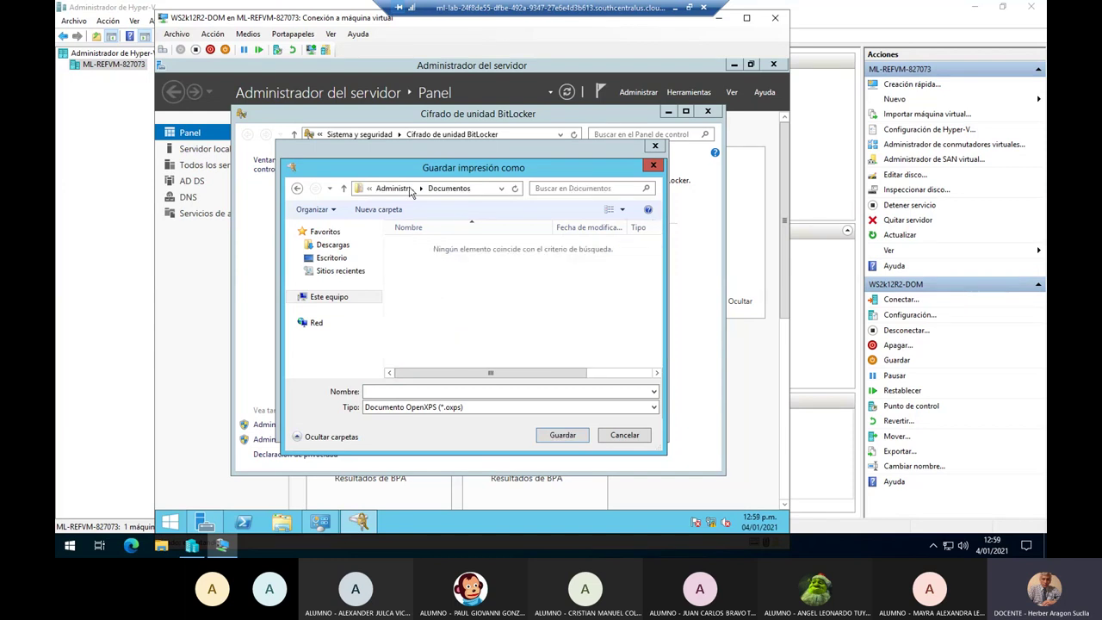
pyautogui.click(388, 392)
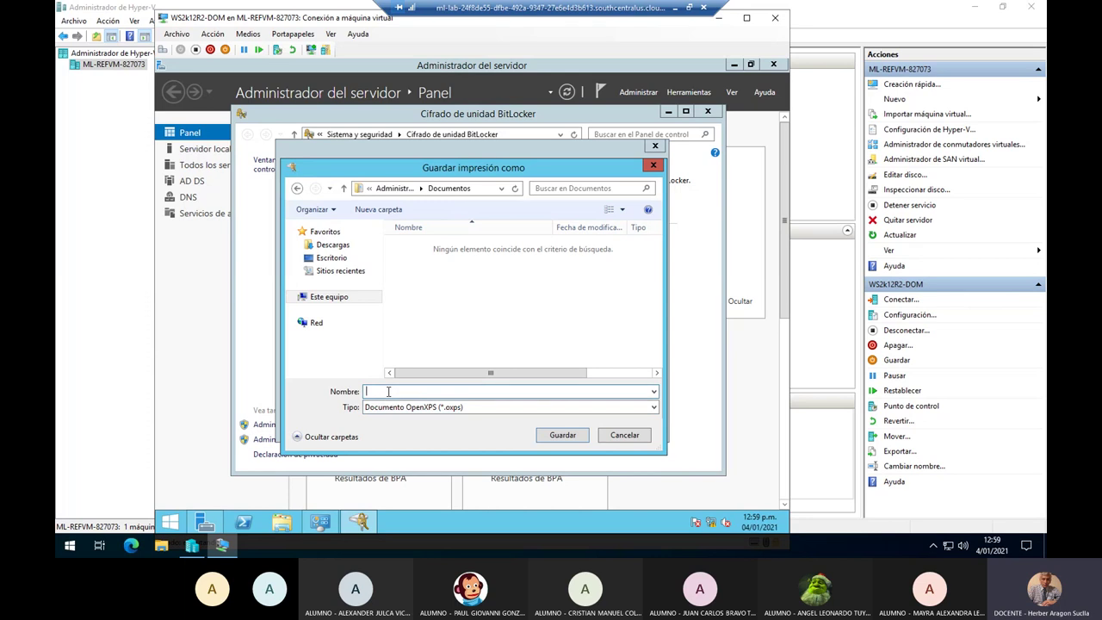
pyautogui.write('Clave')
pyautogui.write('-HHAS')
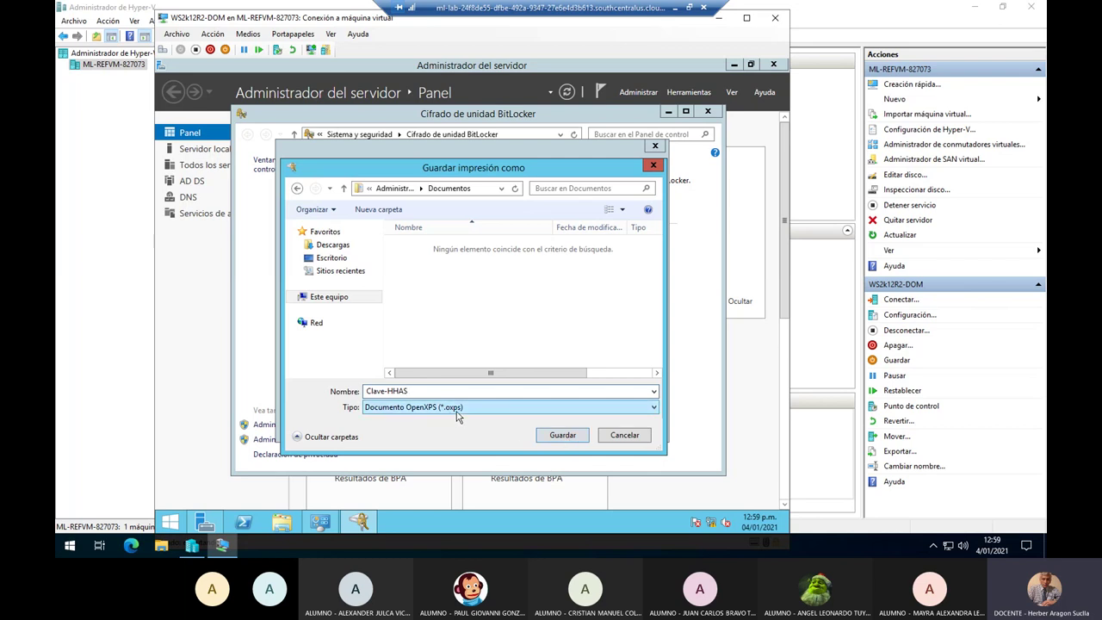
pyautogui.click(563, 435)
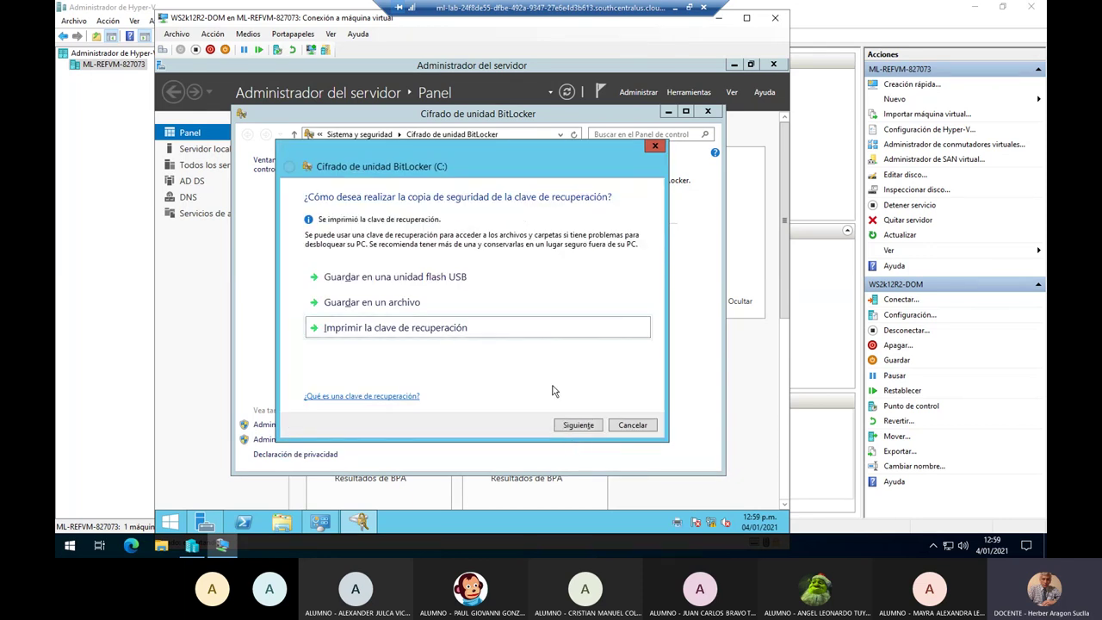
# Proceed to the confirmation page and start encrypting C: with the BitLocker system check enabled.
pyautogui.click(594, 426)
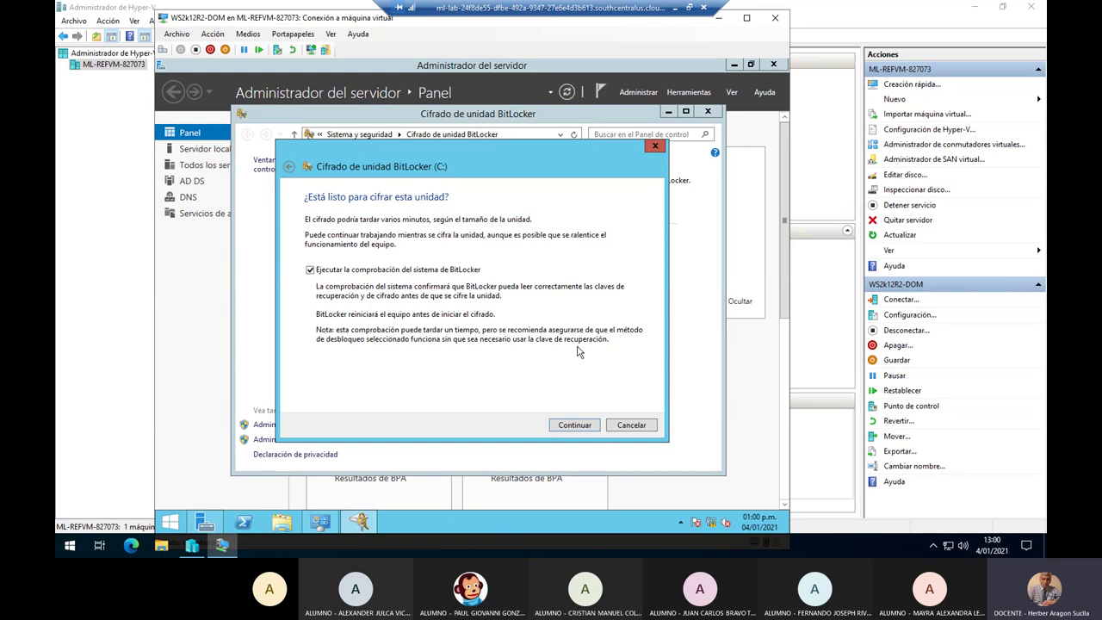
pyautogui.click(575, 425)
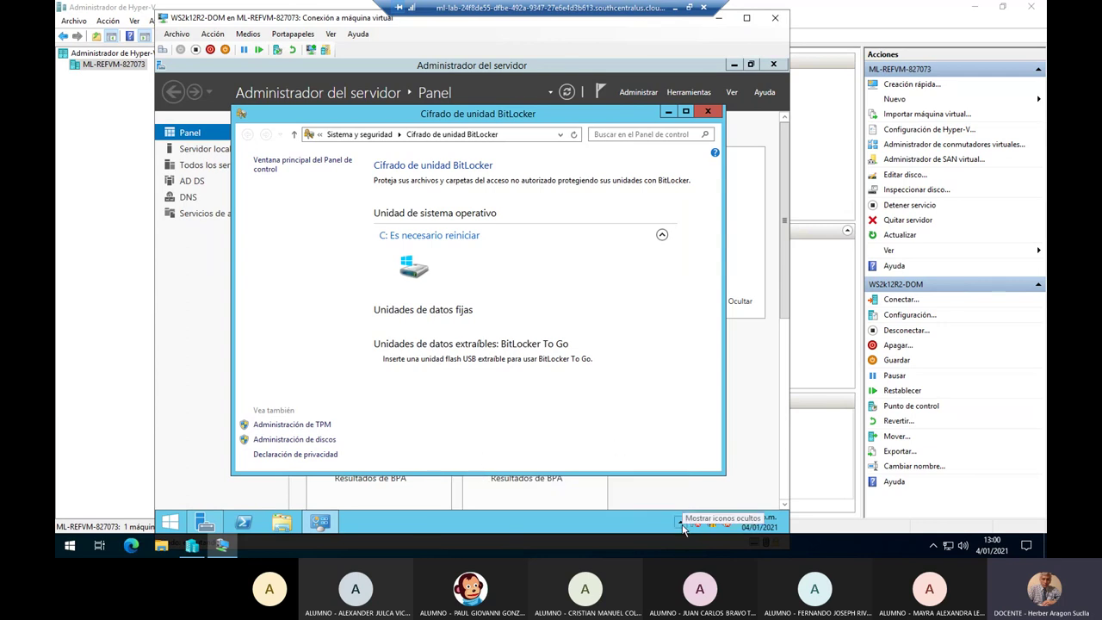
pyautogui.click(680, 525)
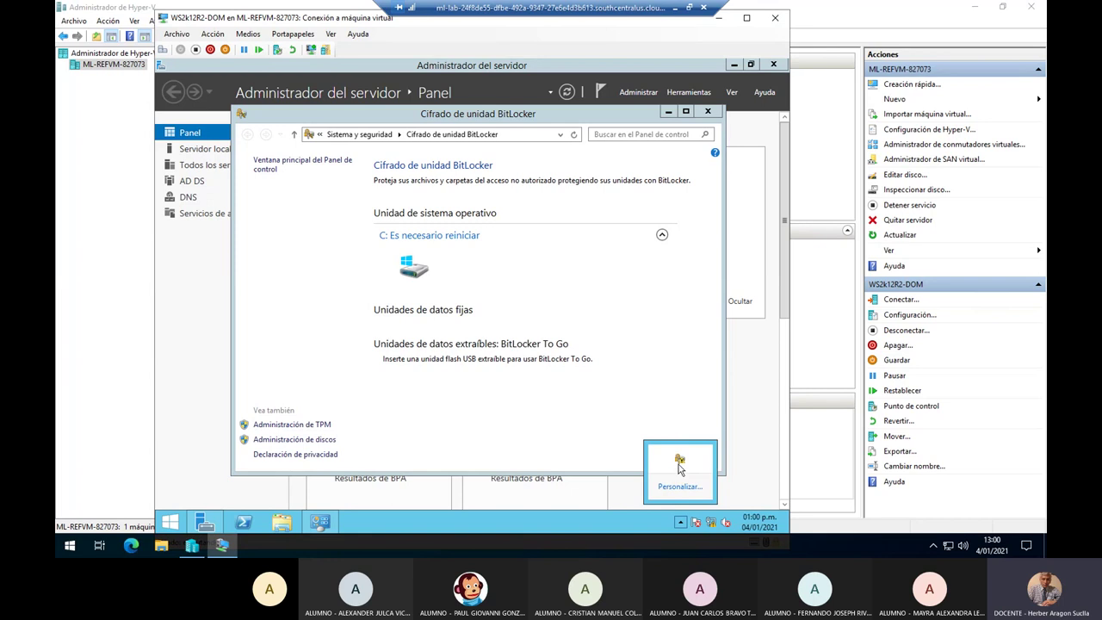
pyautogui.moveTo(680, 462)
pyautogui.click(397, 411)
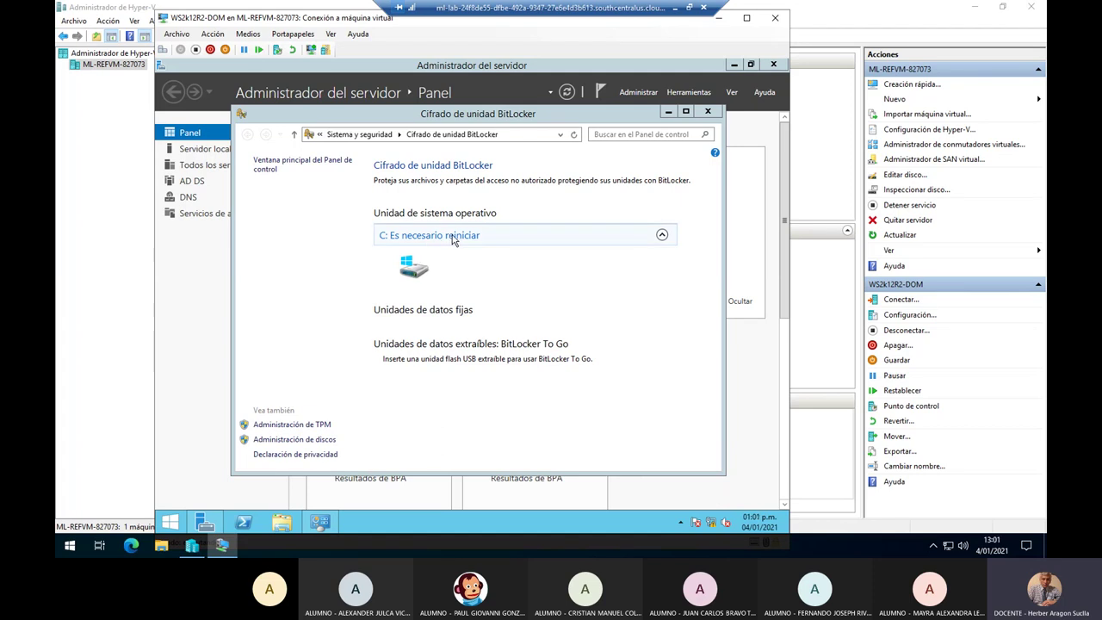
pyautogui.click(457, 243)
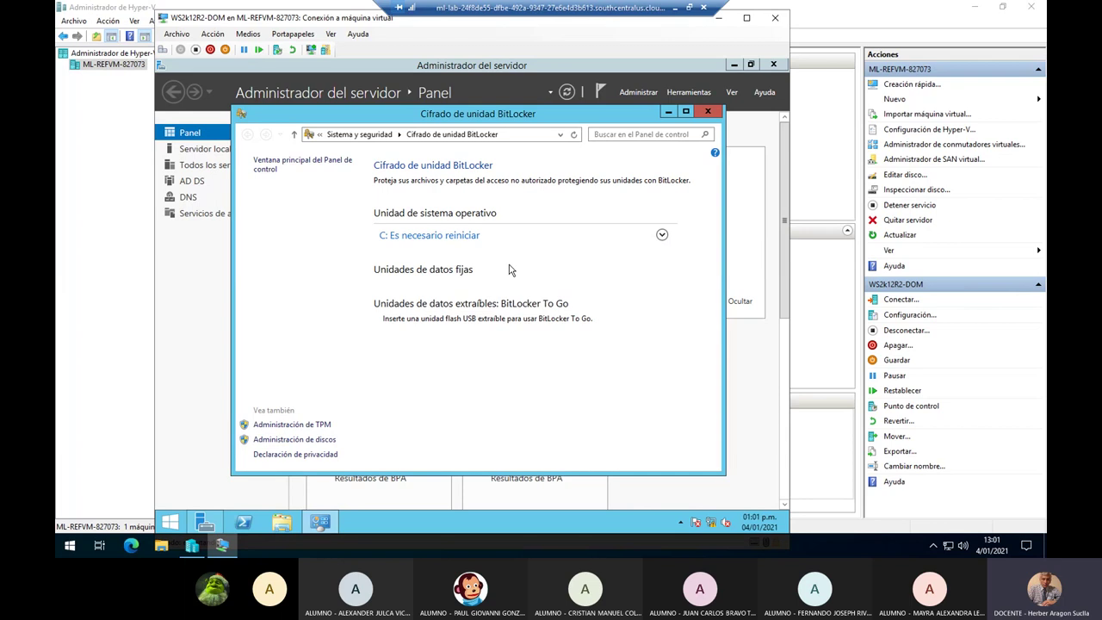
pyautogui.click(662, 237)
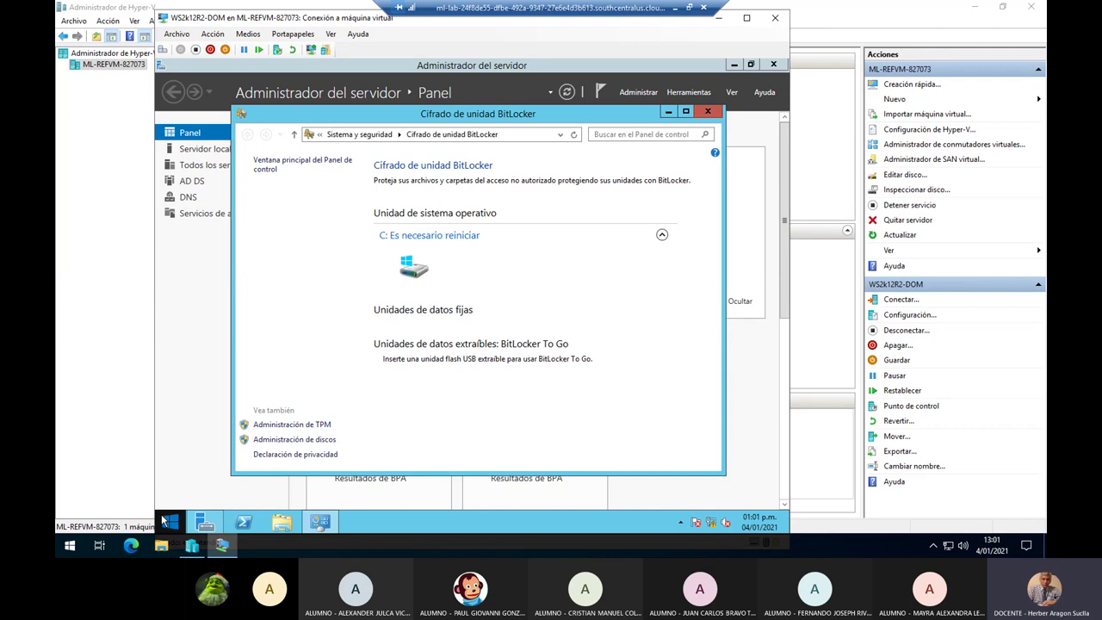
# Restart the server from the Start button's power menu, confirming a shutdown reason.
pyautogui.rightClick(168, 527)
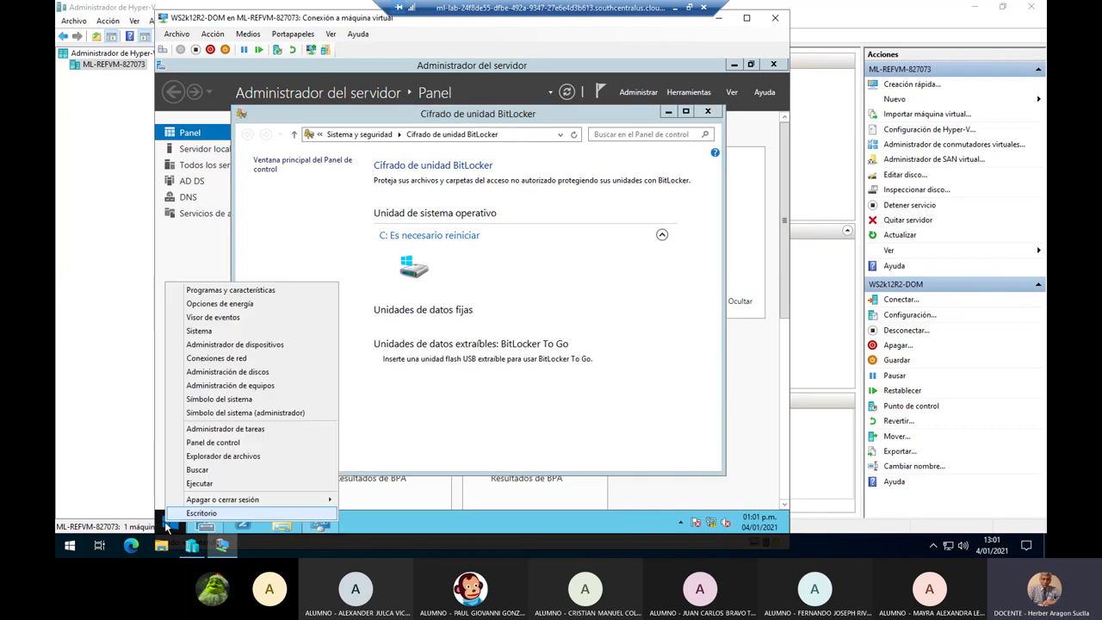
pyautogui.moveTo(234, 503)
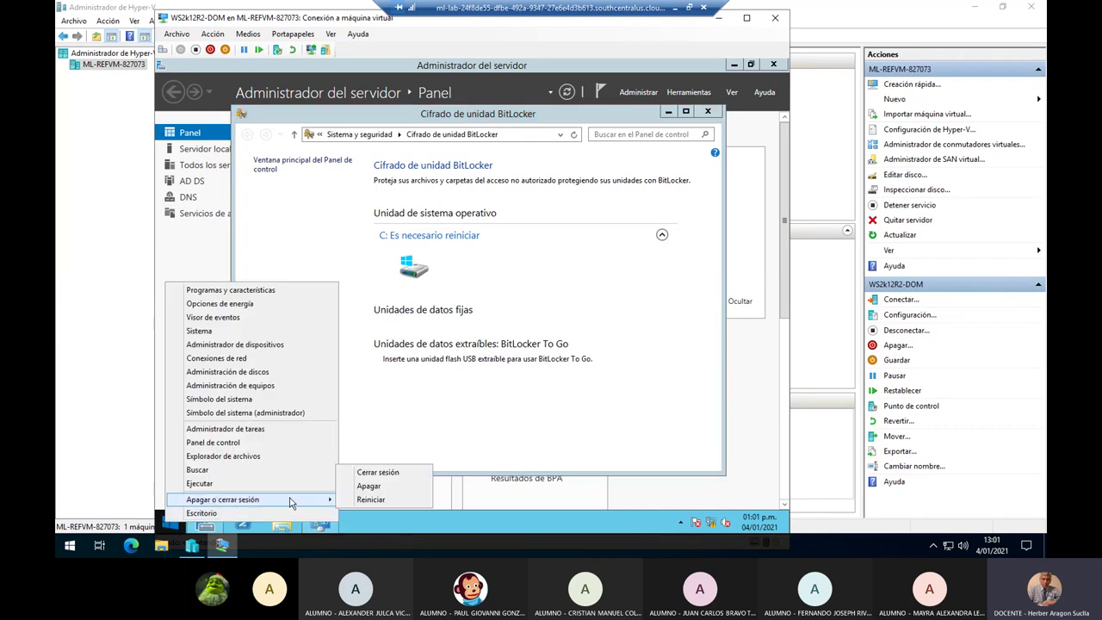
pyautogui.click(408, 506)
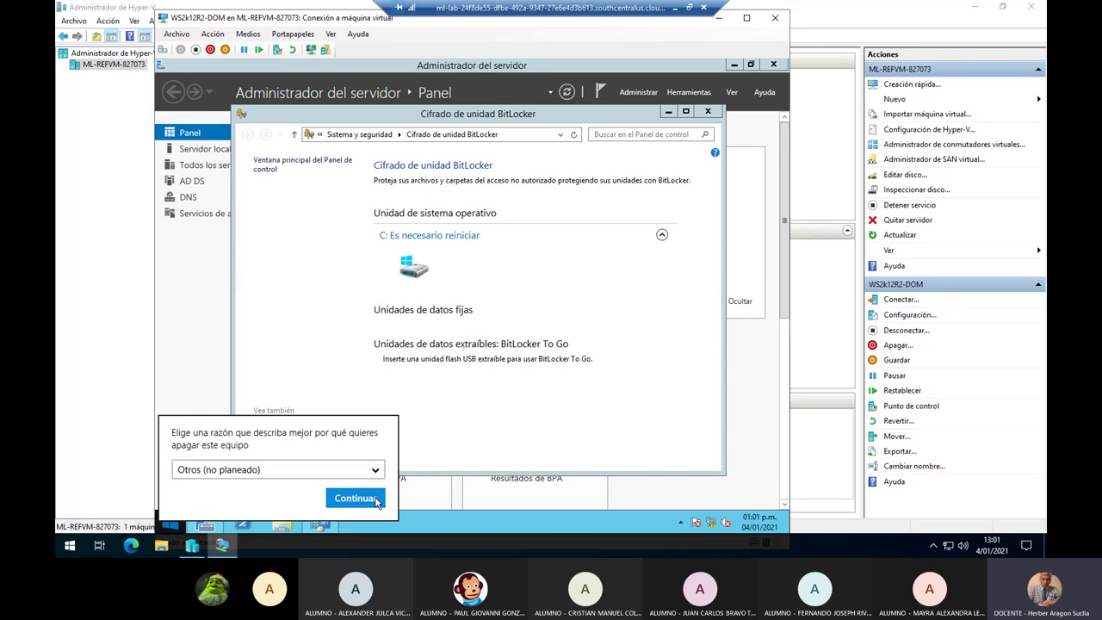
pyautogui.click(376, 503)
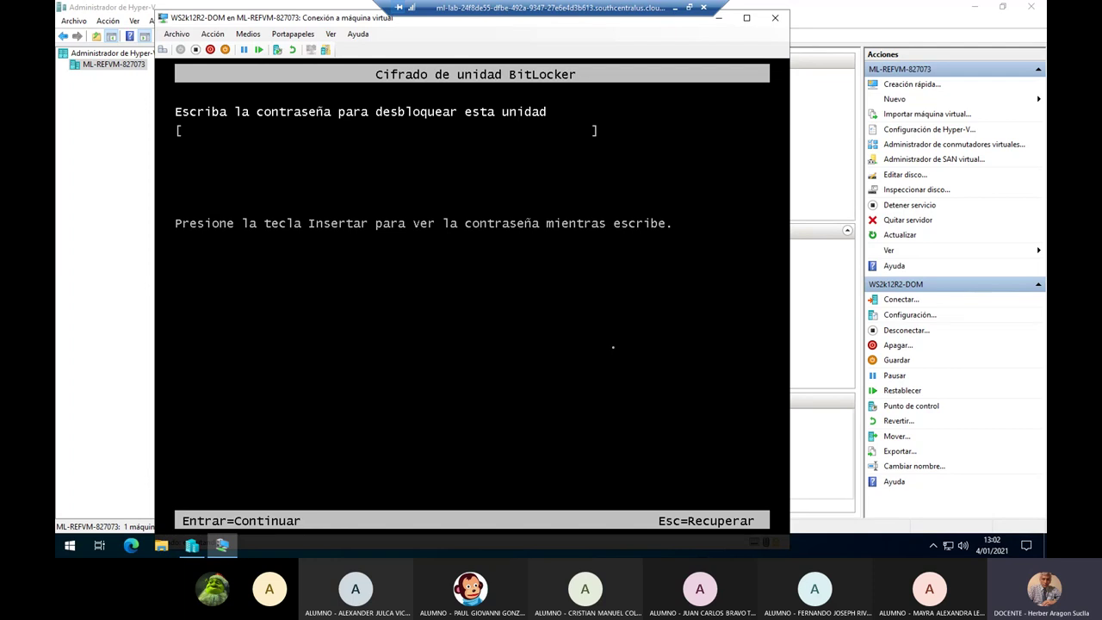
# Submit a visible trial password at the BitLocker prompt, then clear it and retype the password hidden.
pyautogui.press('Insert')
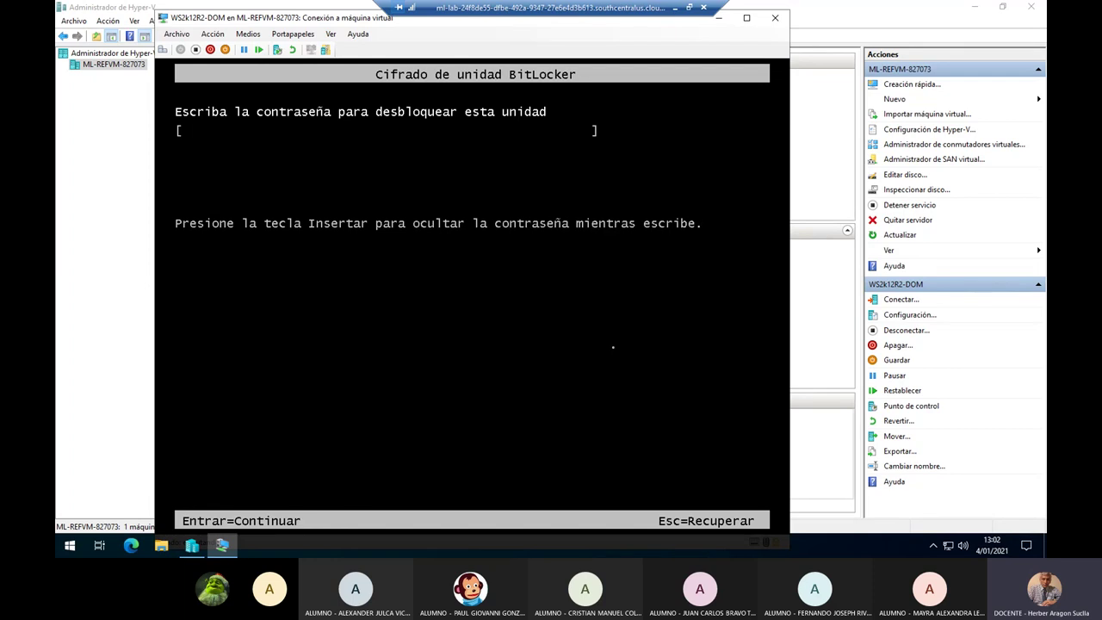
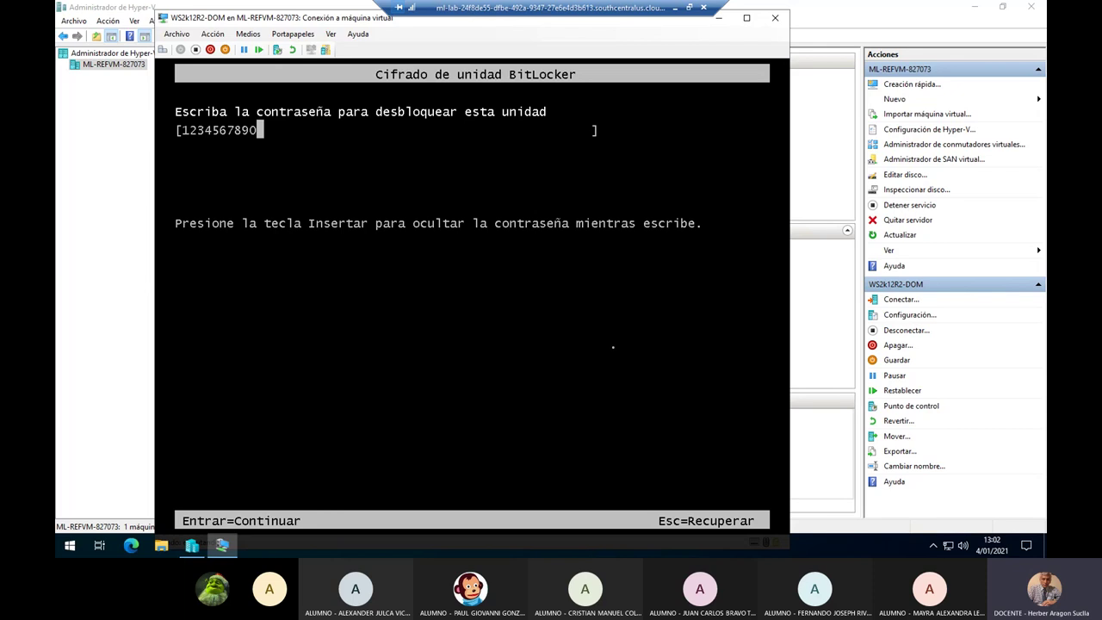
pyautogui.press('Return')
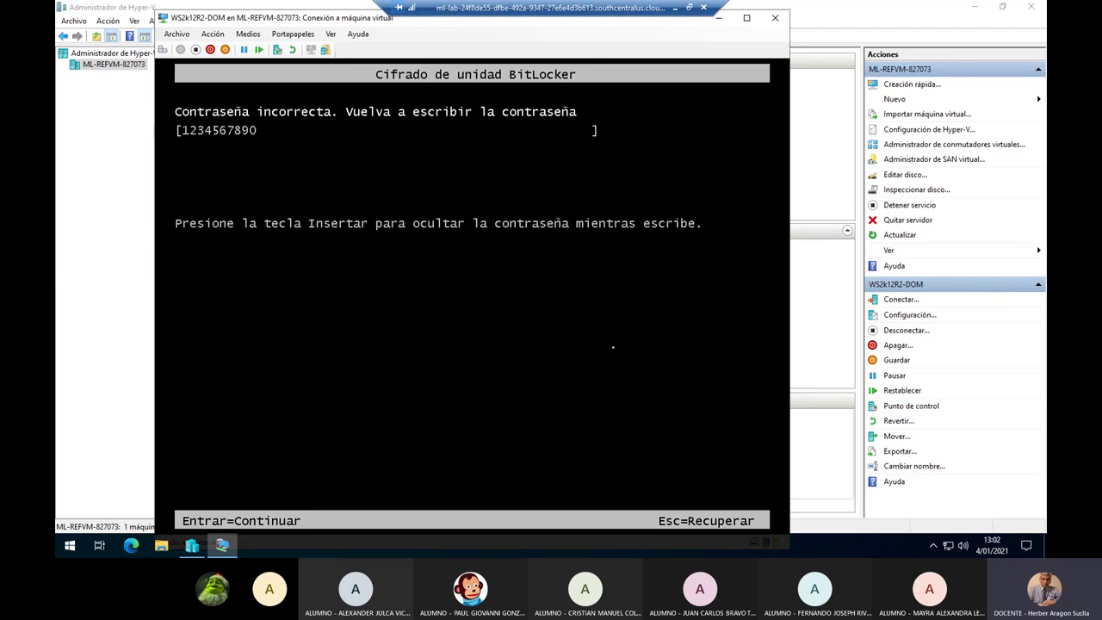
pyautogui.press('BackSpace')
pyautogui.press('BackSpace')
pyautogui.press('BackSpace')
pyautogui.press('BackSpace')
pyautogui.press('BackSpace')
pyautogui.press('BackSpace')
pyautogui.press('BackSpace')
pyautogui.press('BackSpace')
pyautogui.press('BackSpace')
pyautogui.press('BackSpace')
pyautogui.press('Insert')
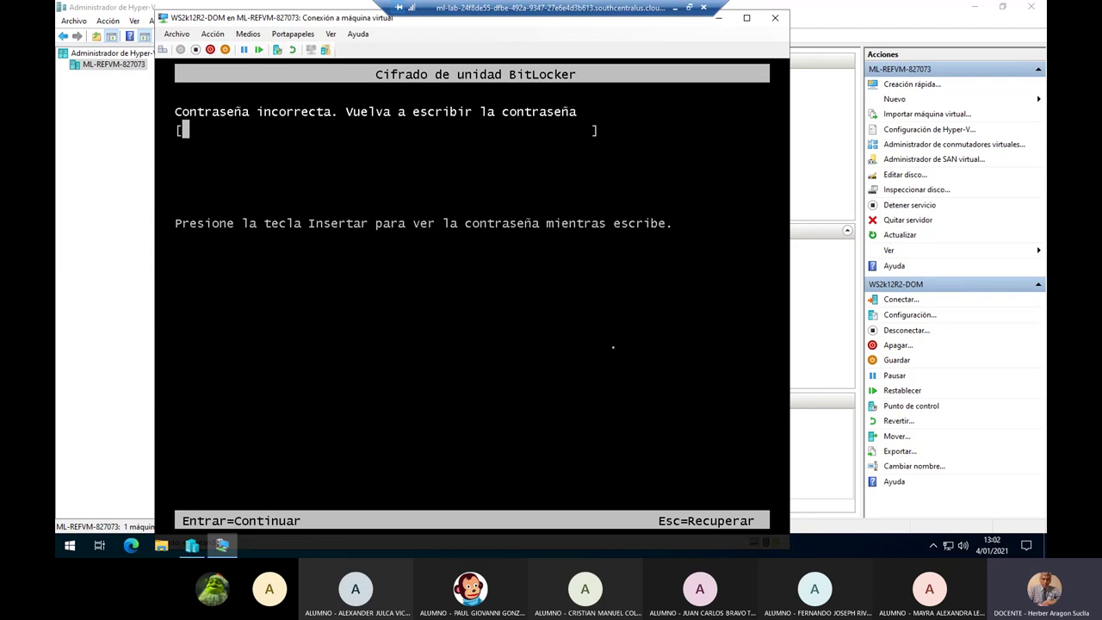
pyautogui.write('********')
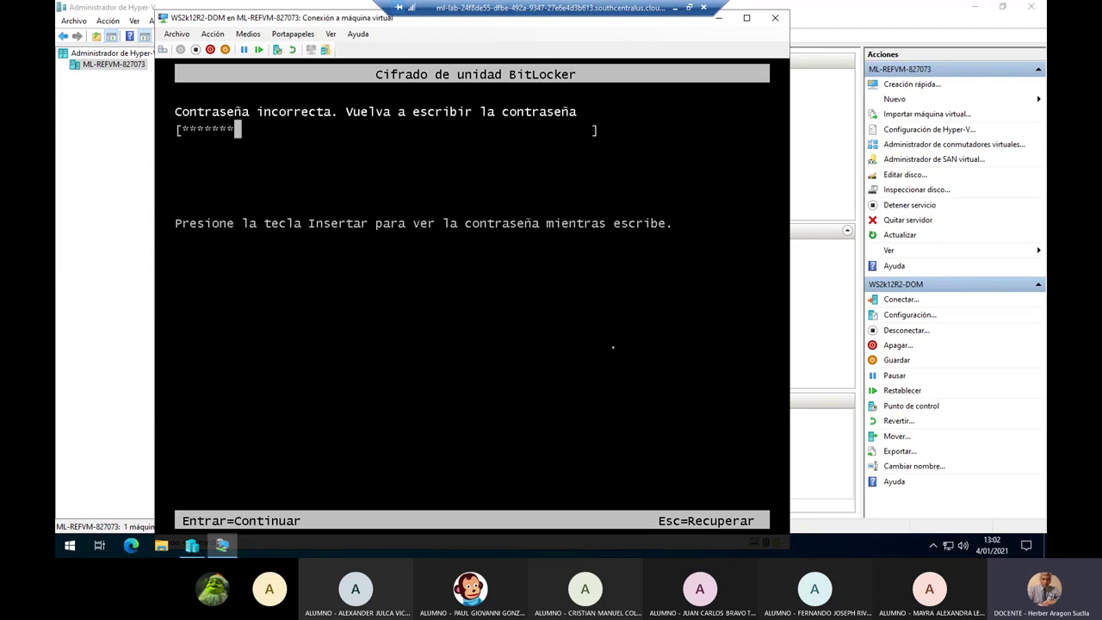